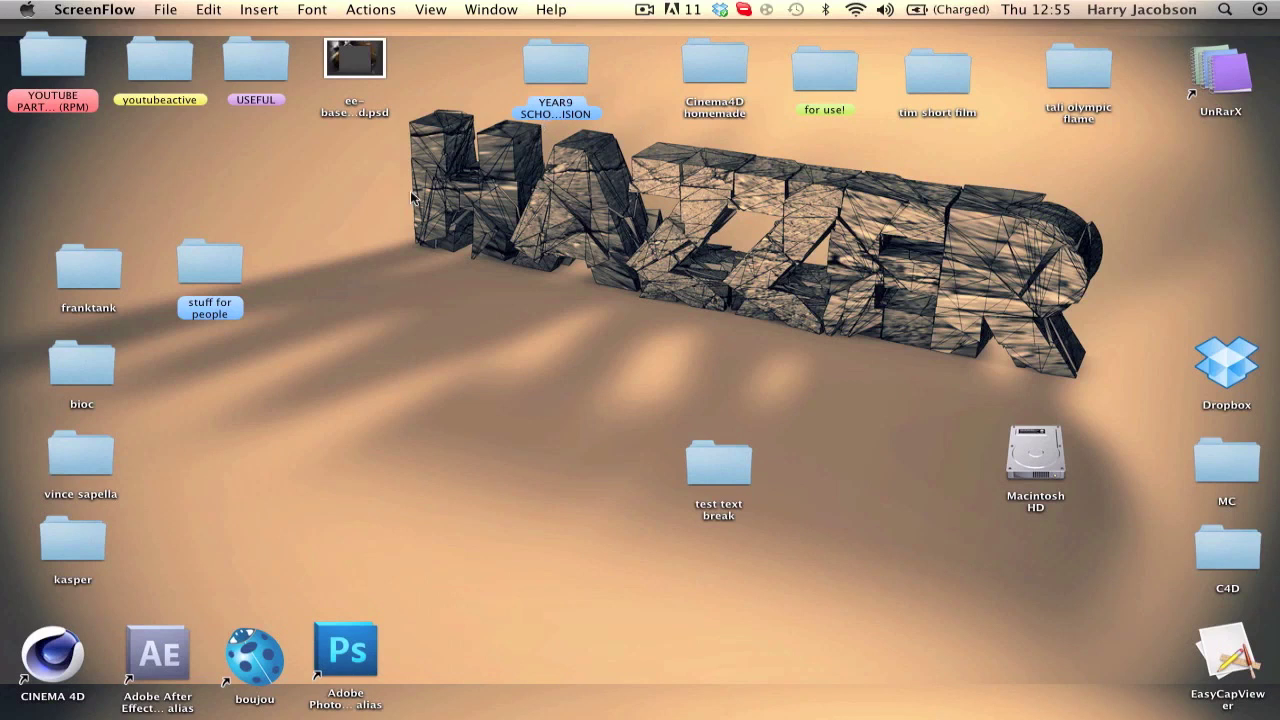
Switch to CINEMA 4D with an empty project
{"action": "left_click_drag", "start_coordinate": [411, 196], "coordinate": [908, 304]}
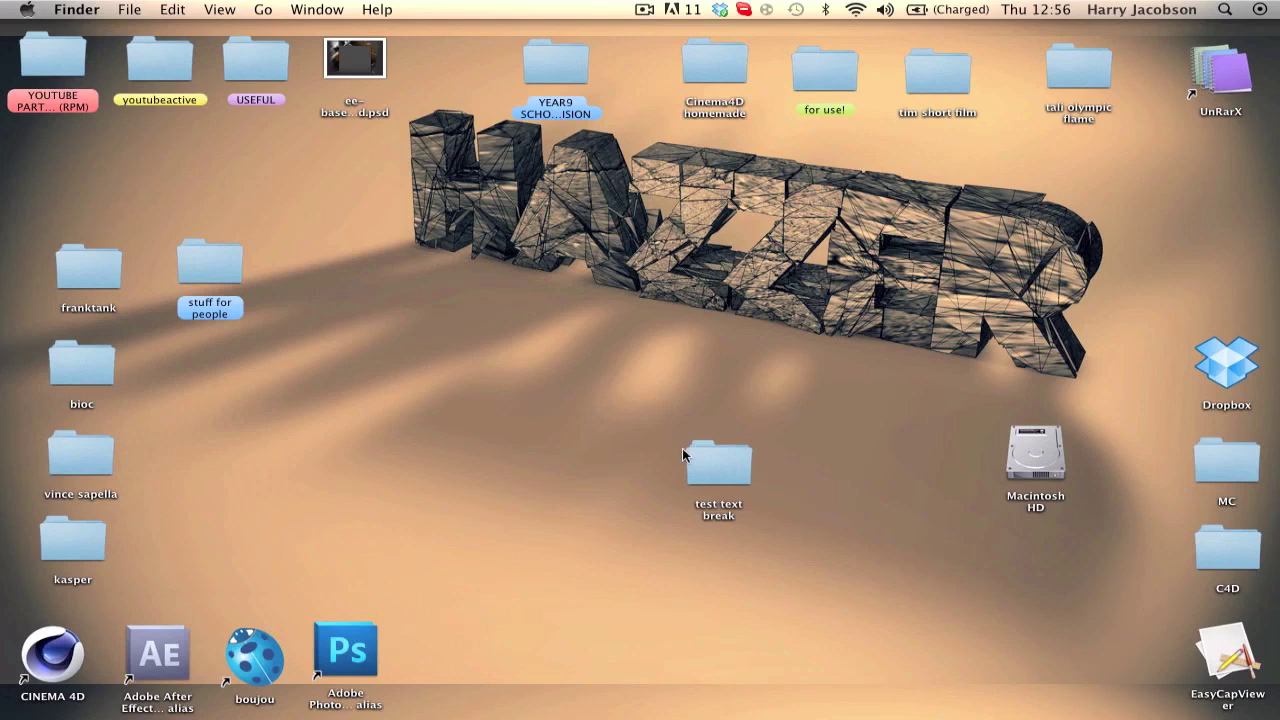
{"action": "mouse_move", "coordinate": [683, 716]}
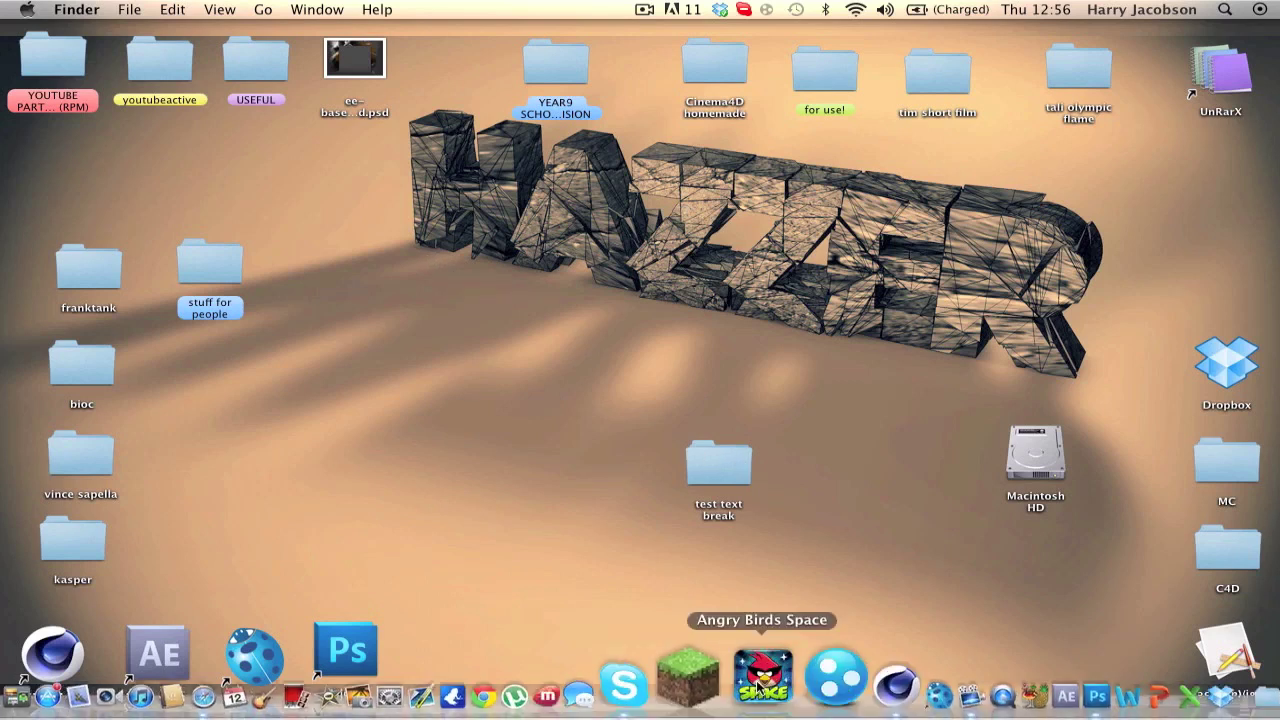
{"action": "left_click", "coordinate": [821, 678]}
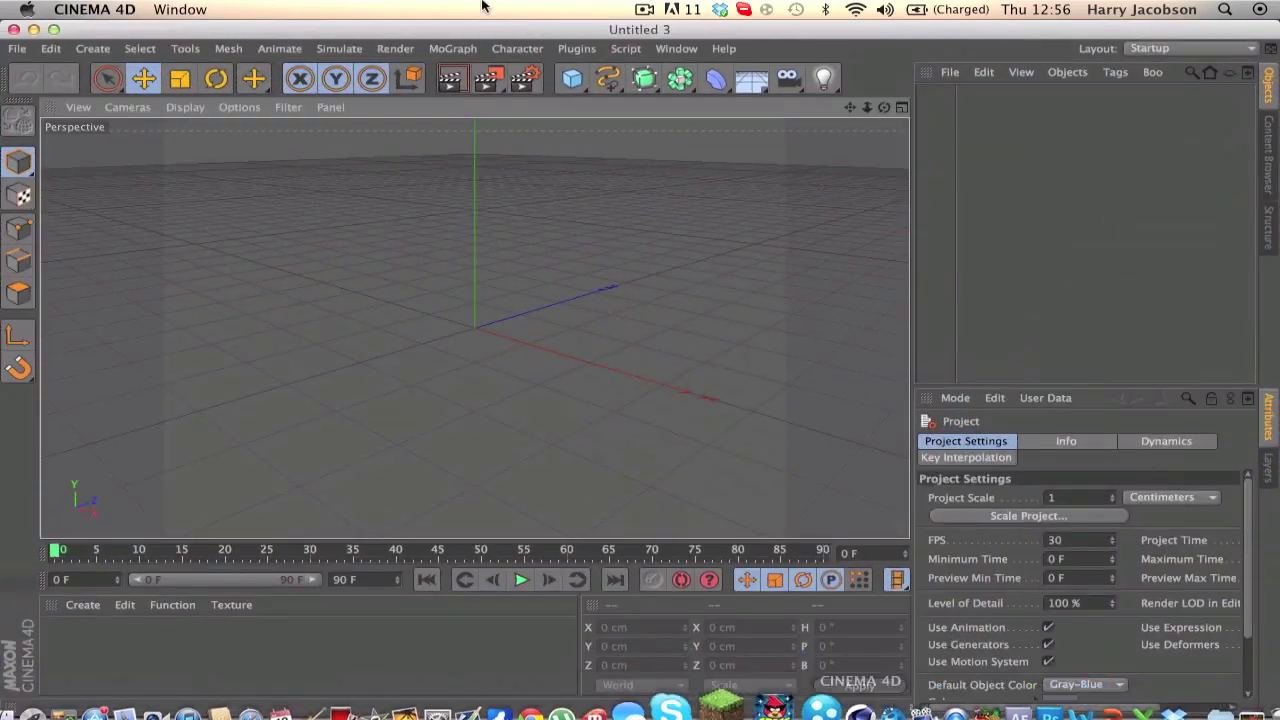
Set the render output size to 1280 x 720 pixels
{"action": "left_click", "coordinate": [470, 64]}
{"action": "left_click", "coordinate": [187, 123]}
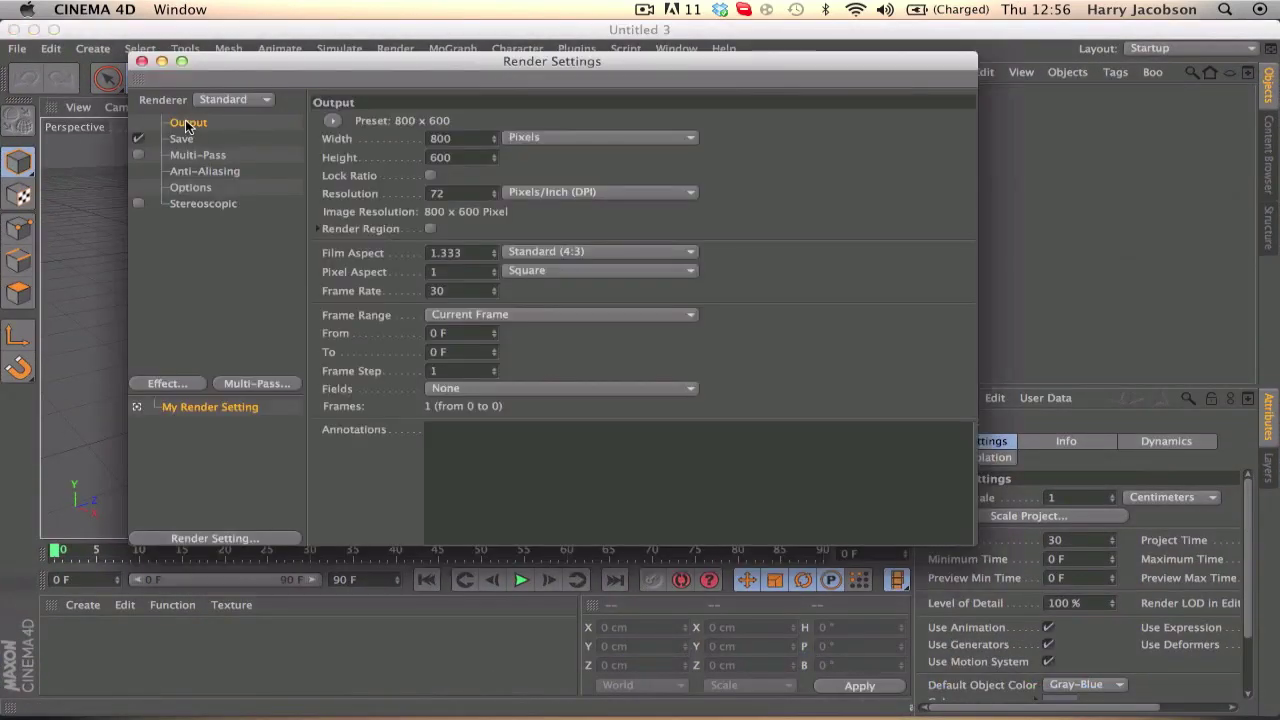
{"action": "left_click_drag", "start_coordinate": [479, 140], "coordinate": [298, 140]}
{"action": "key", "text": "Tab"}
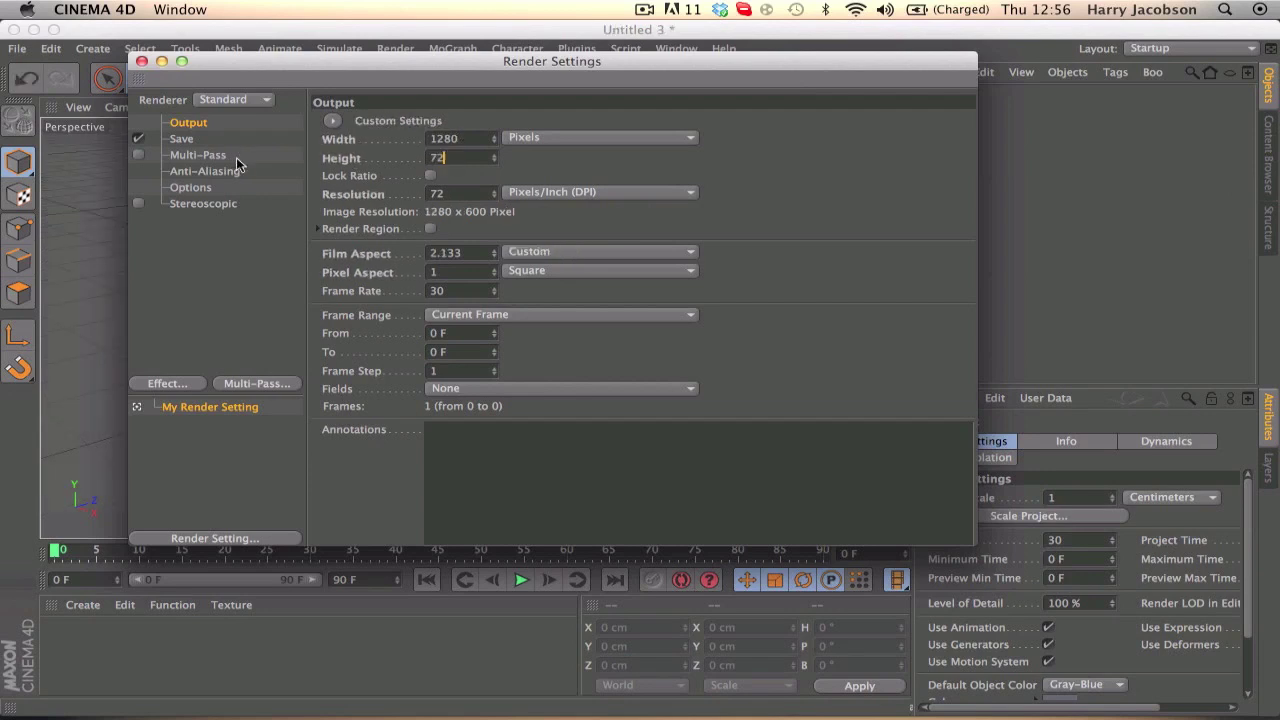
{"action": "key", "text": "Return"}
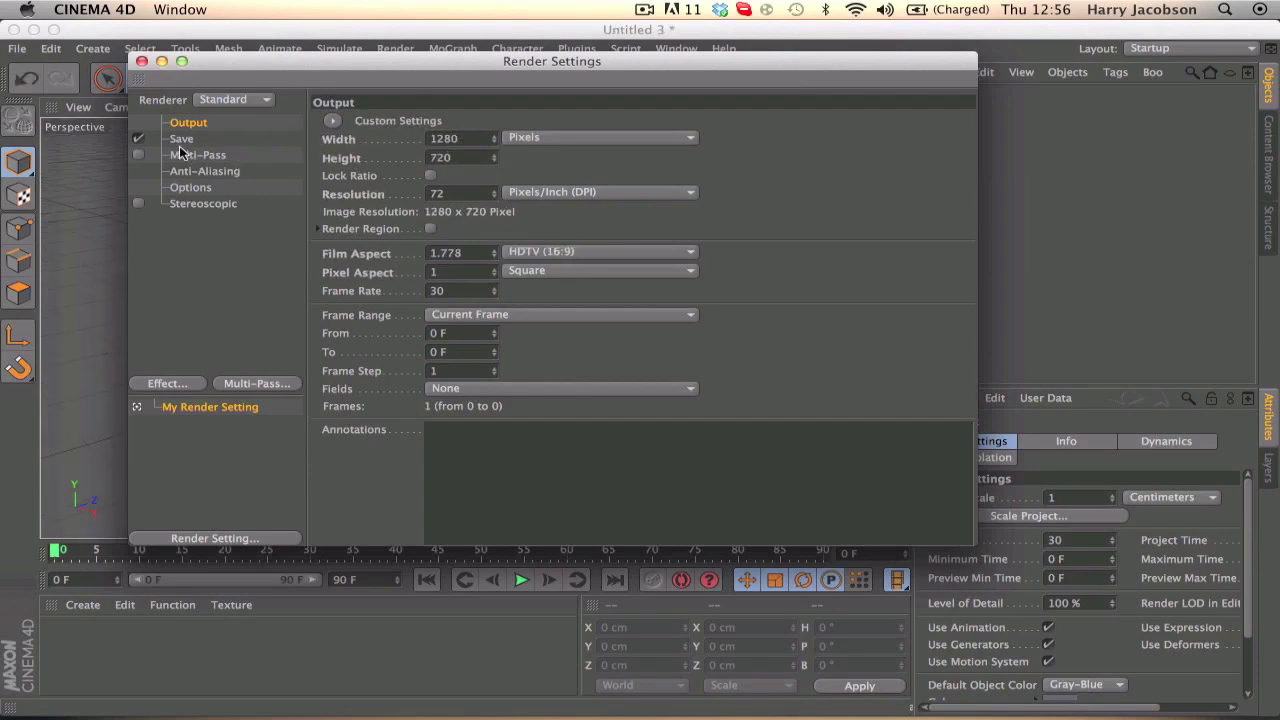
Set the render's save format to QuickTime Movie
{"action": "left_click", "coordinate": [181, 140]}
{"action": "left_click", "coordinate": [610, 184]}
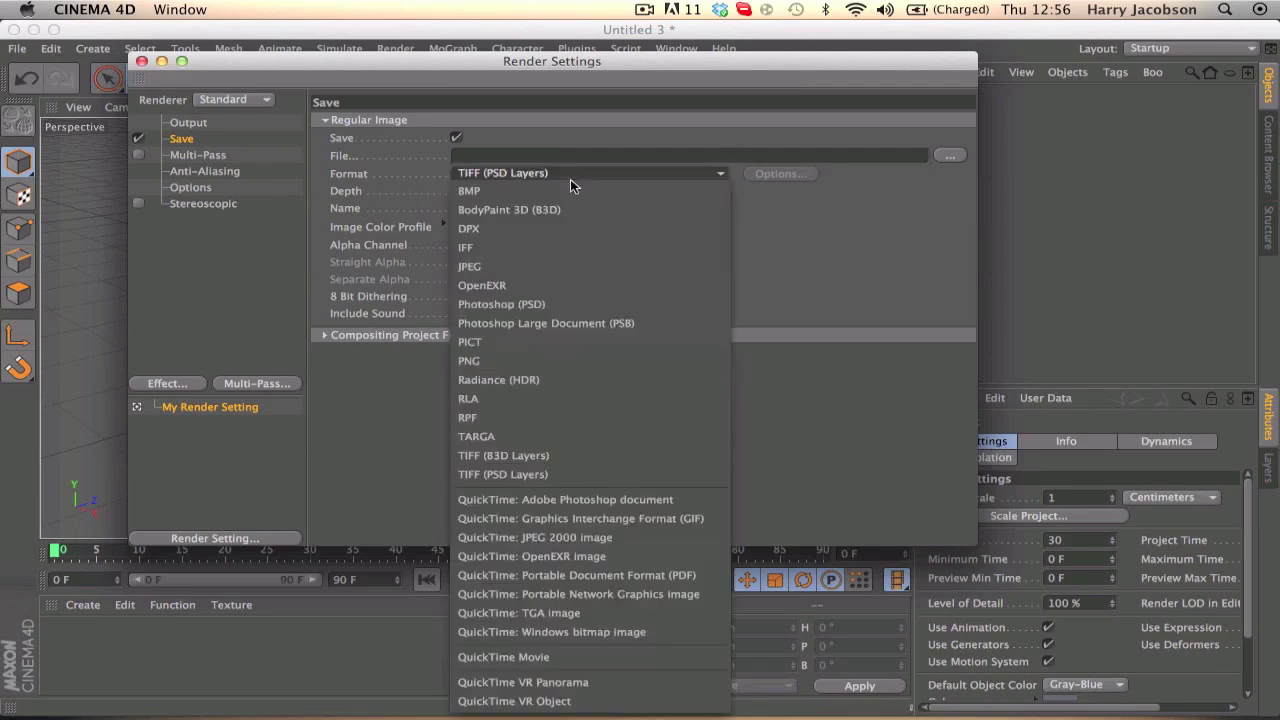
{"action": "left_click", "coordinate": [518, 668]}
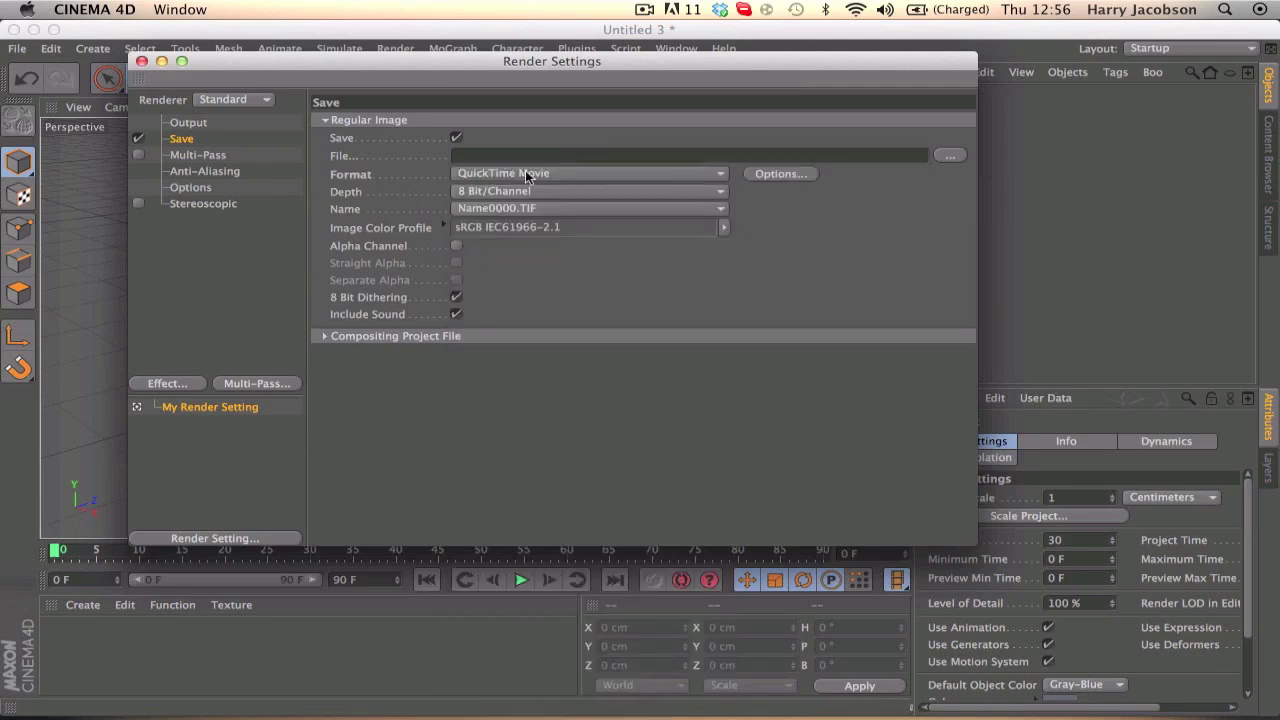
Set the render's output file to textbreakyoutube on the Desktop and close the render settings
{"action": "left_click", "coordinate": [946, 155]}
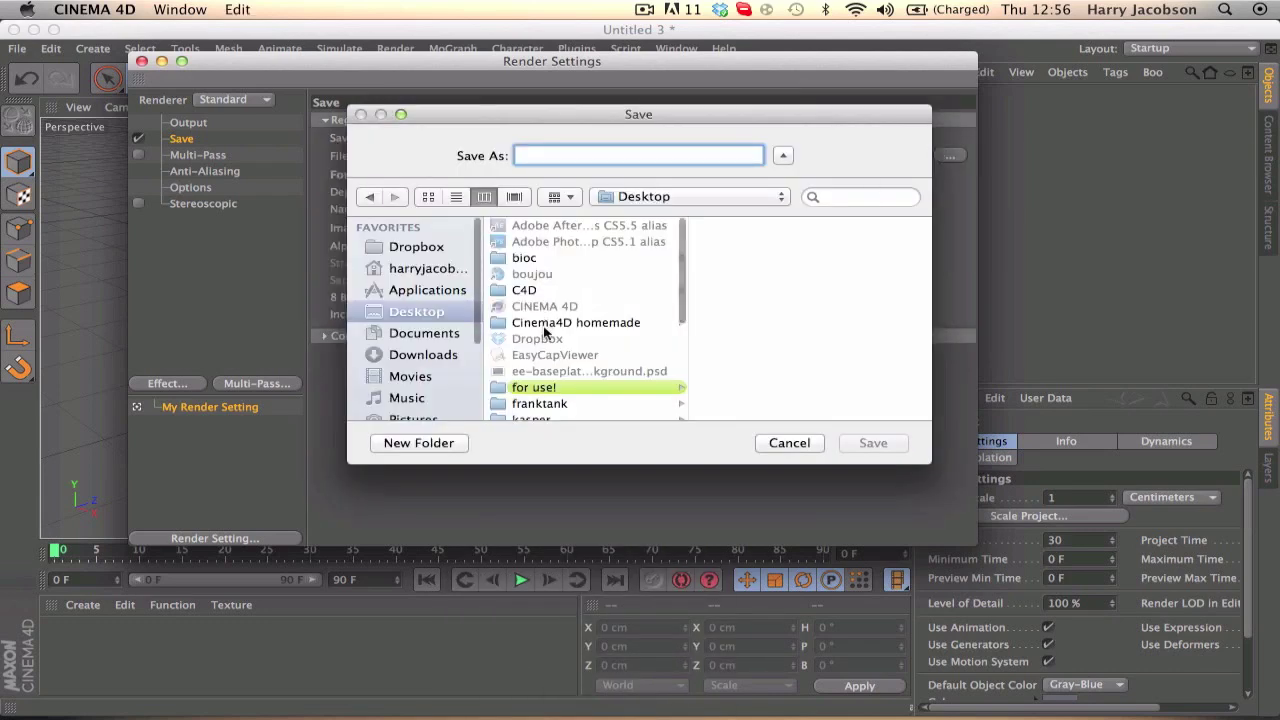
{"action": "scroll", "coordinate": [545, 328], "scroll_direction": "down", "scroll_amount": 3}
{"action": "scroll", "coordinate": [545, 332], "scroll_direction": "down", "scroll_amount": 1}
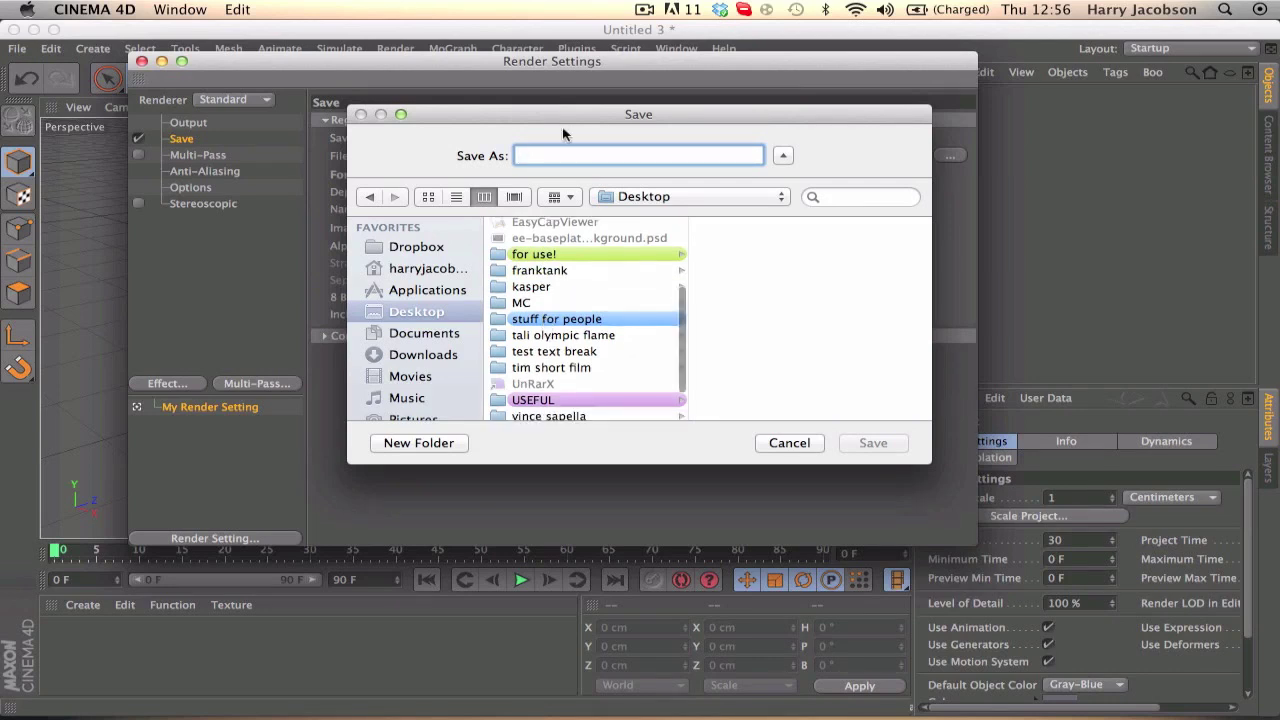
{"action": "type", "text": "textb"}
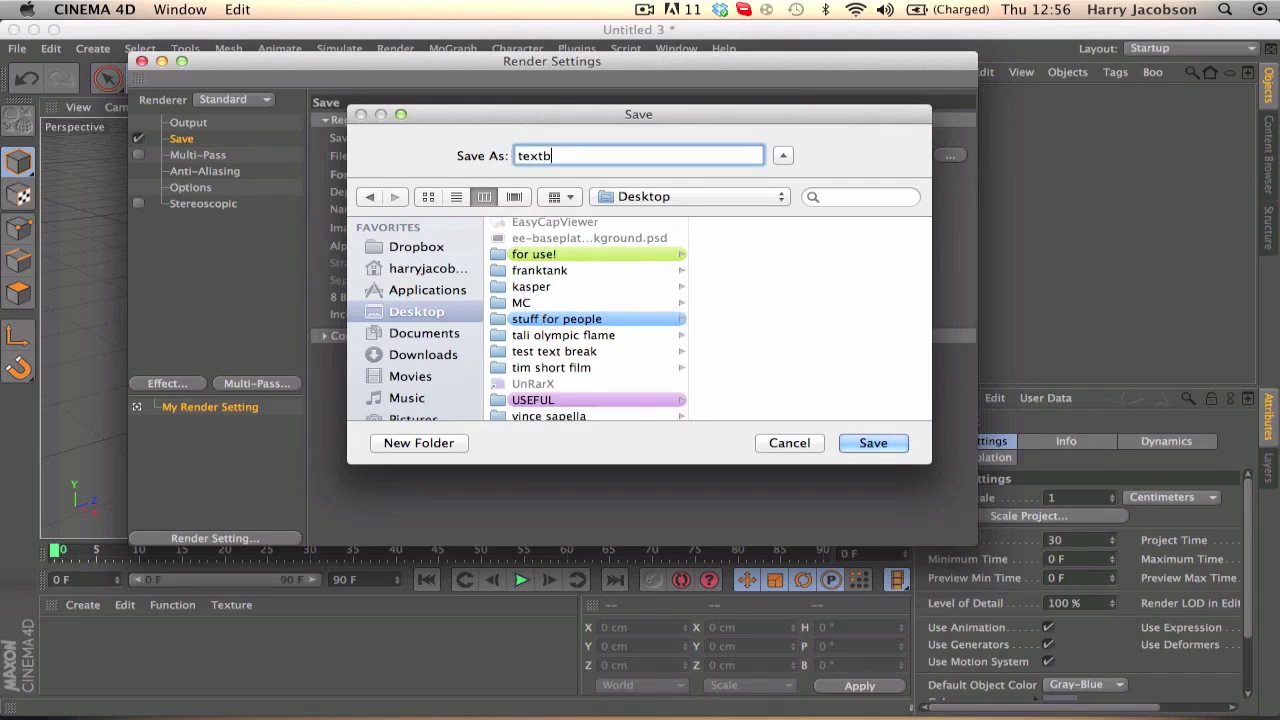
{"action": "type", "text": "reakyoutube"}
{"action": "left_click", "coordinate": [880, 444]}
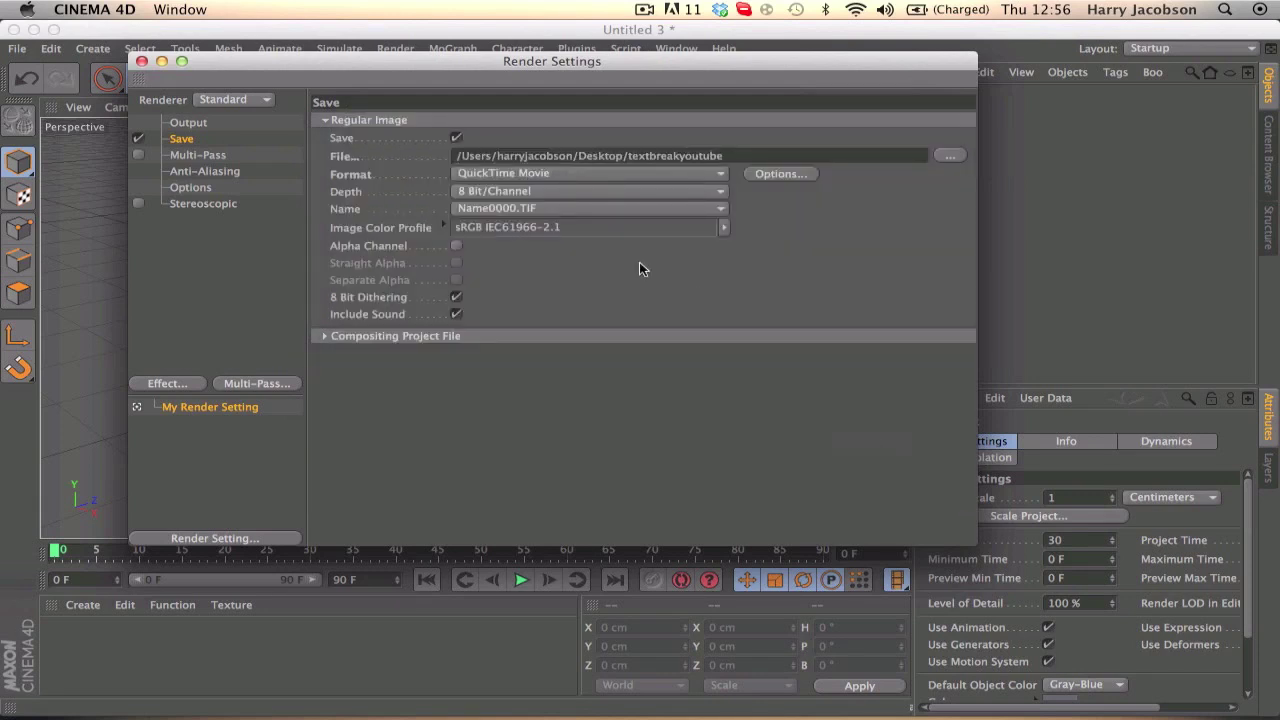
{"action": "left_click", "coordinate": [190, 206]}
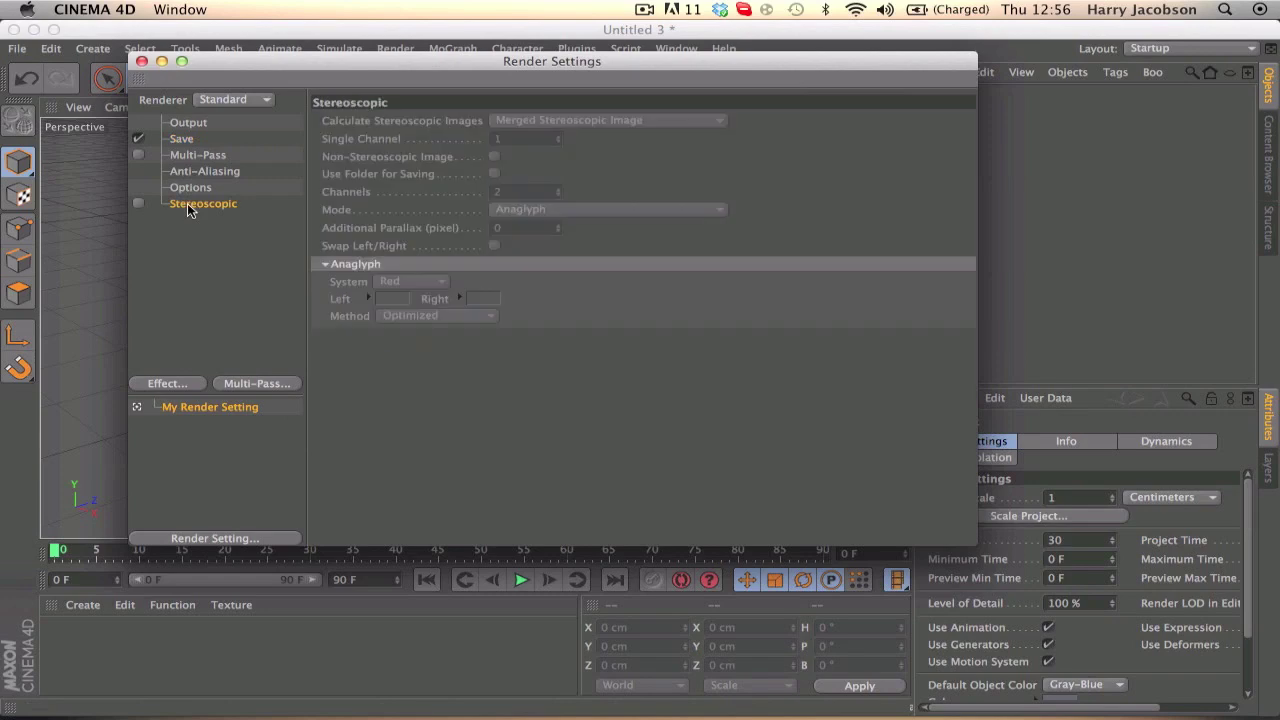
{"action": "left_click", "coordinate": [141, 61]}
Add a MoText object to the scene
{"action": "left_click", "coordinate": [451, 50]}
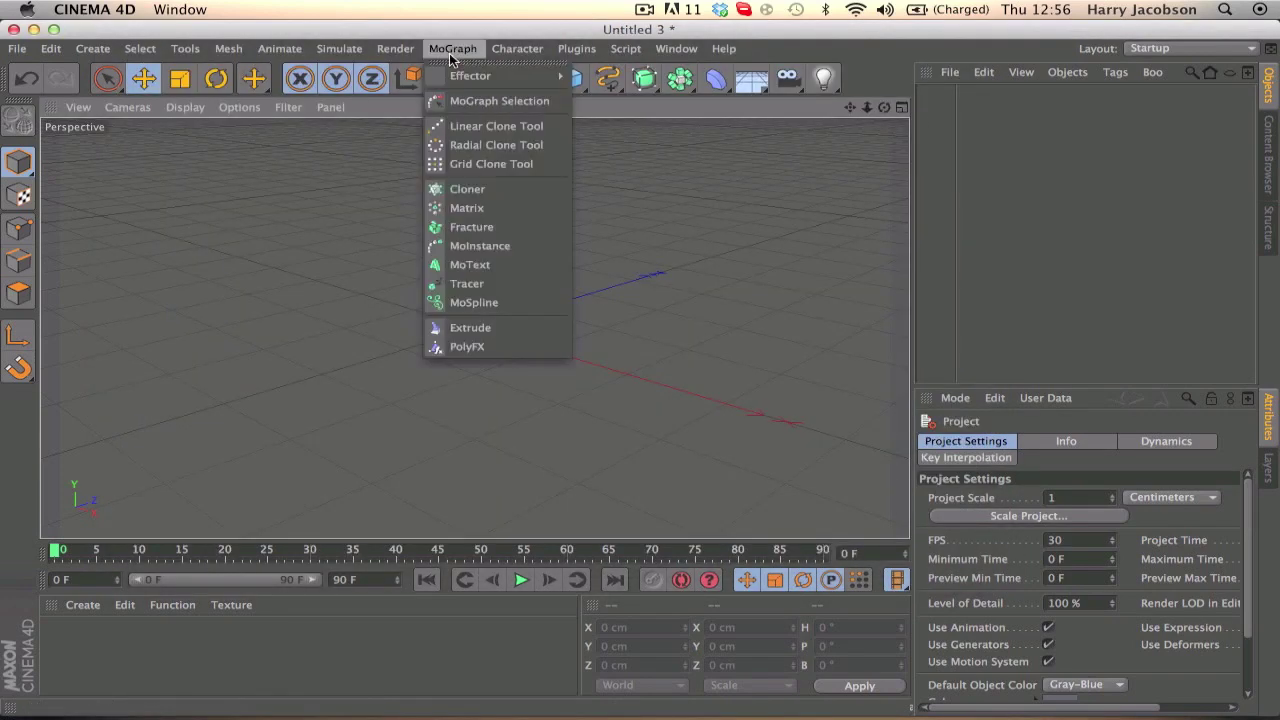
{"action": "left_click", "coordinate": [480, 264]}
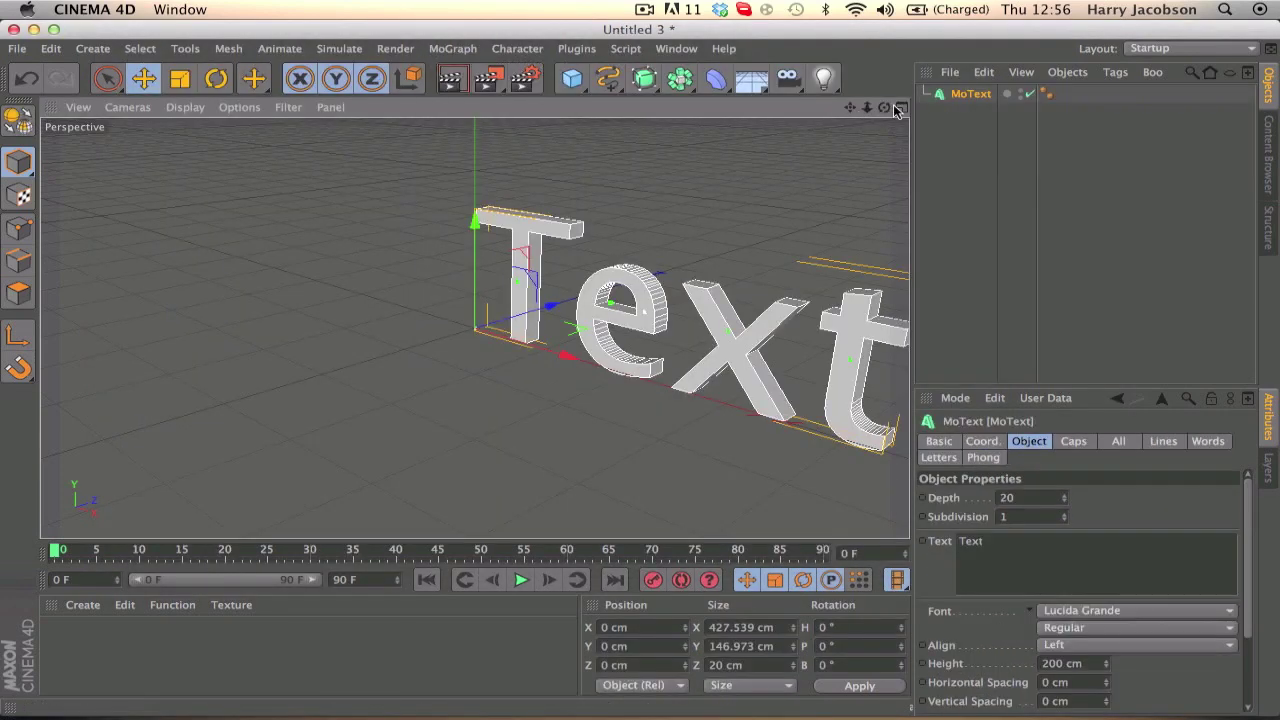
{"action": "left_click_drag", "start_coordinate": [885, 108], "coordinate": [870, 116]}
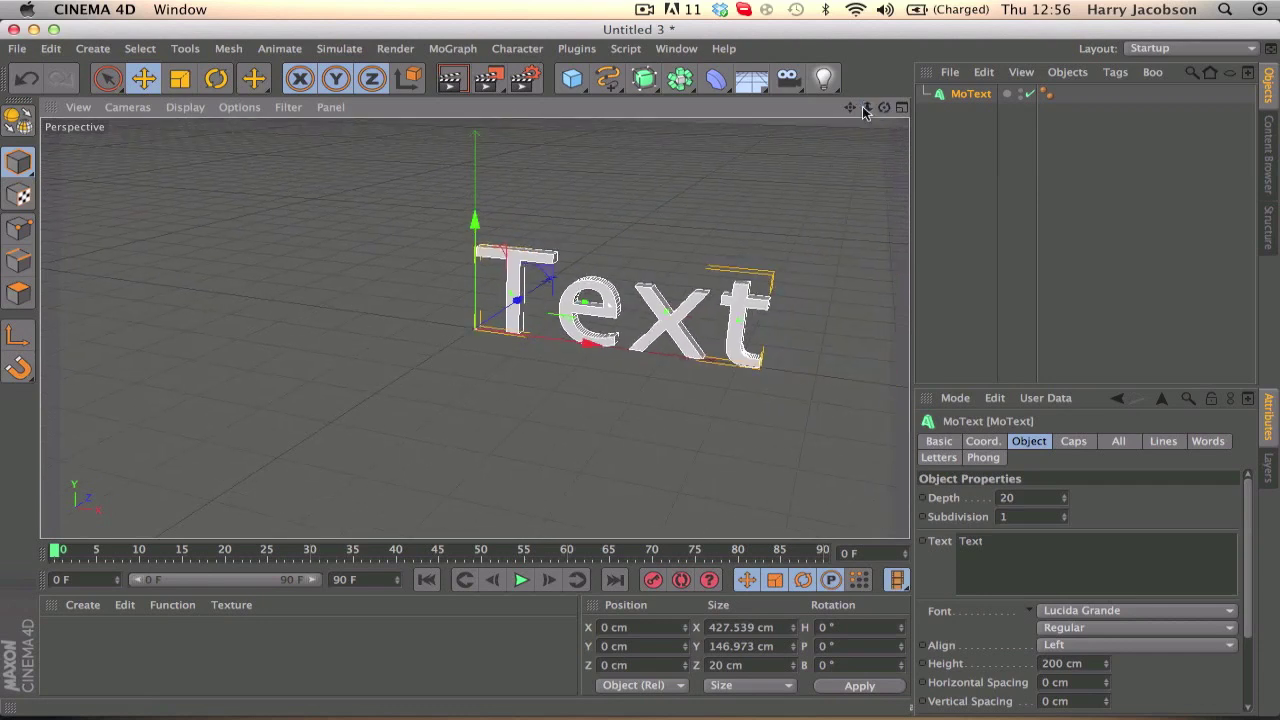
Change the MoText object's font to REBOARD
{"action": "left_click_drag", "start_coordinate": [1009, 537], "coordinate": [962, 541]}
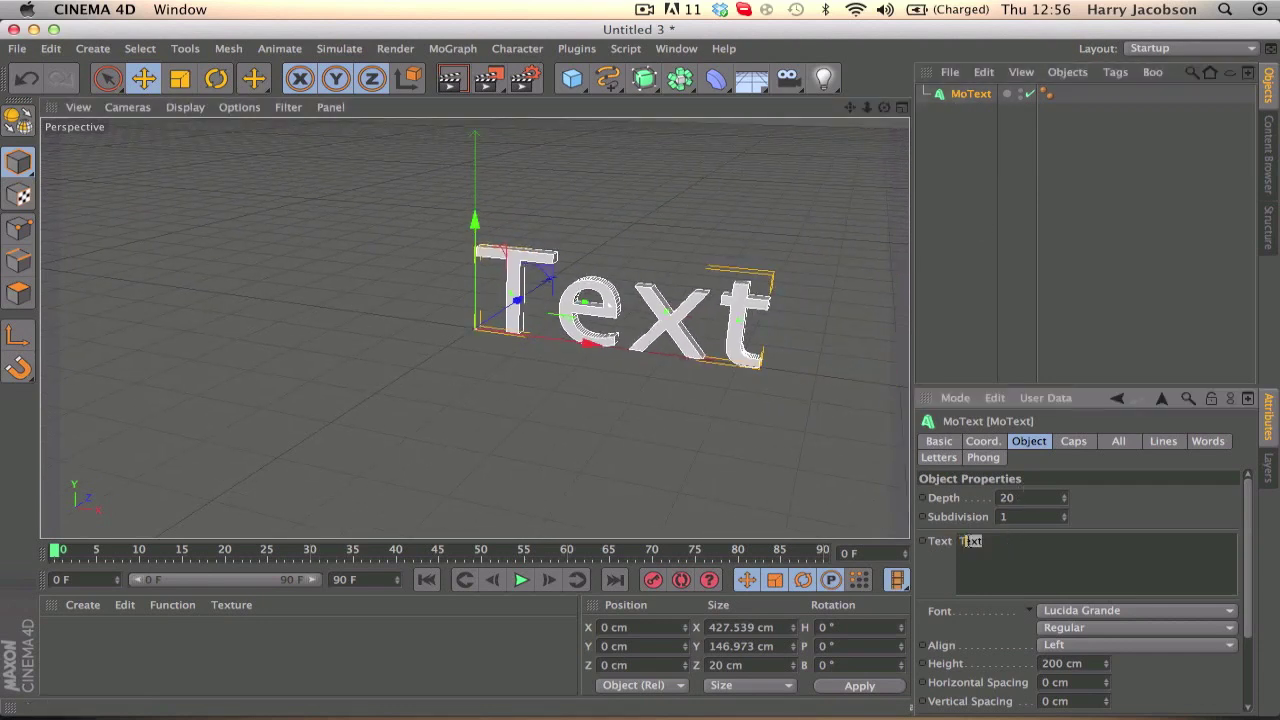
{"action": "left_click", "coordinate": [1074, 612]}
{"action": "scroll", "coordinate": [1086, 458], "scroll_direction": "down", "scroll_amount": 10}
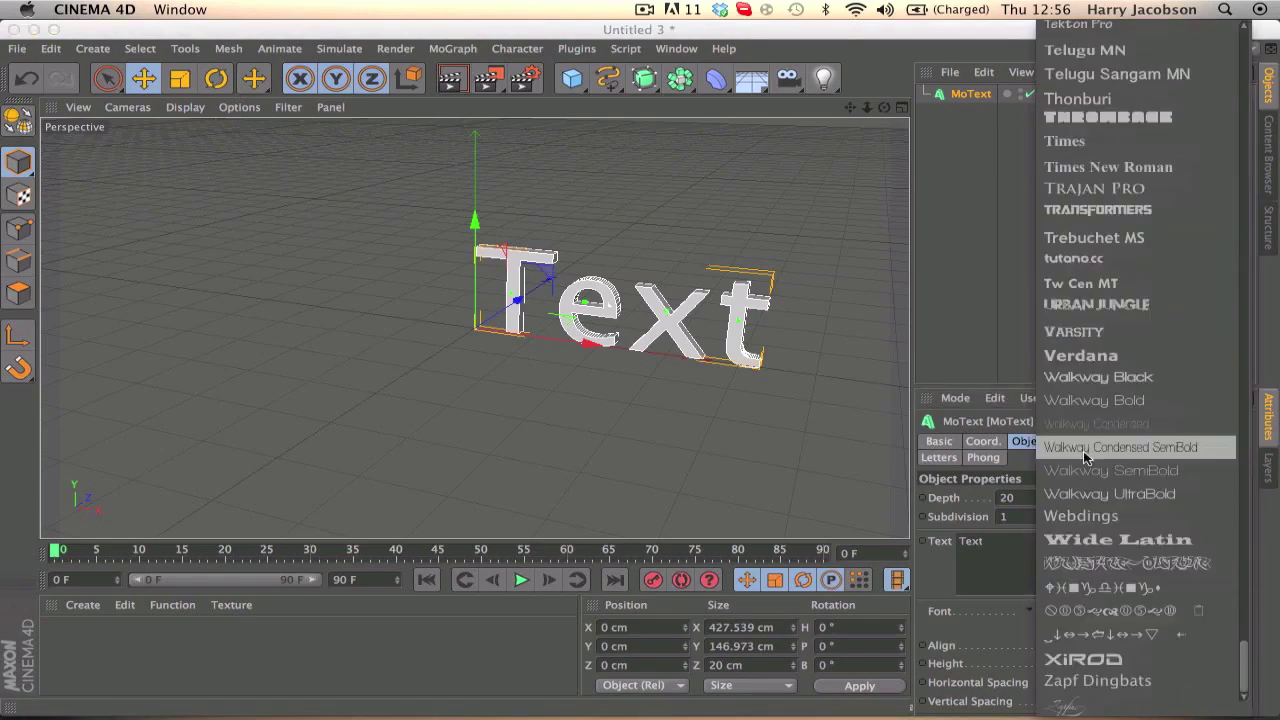
{"action": "scroll", "coordinate": [1121, 247], "scroll_direction": "up", "scroll_amount": 10}
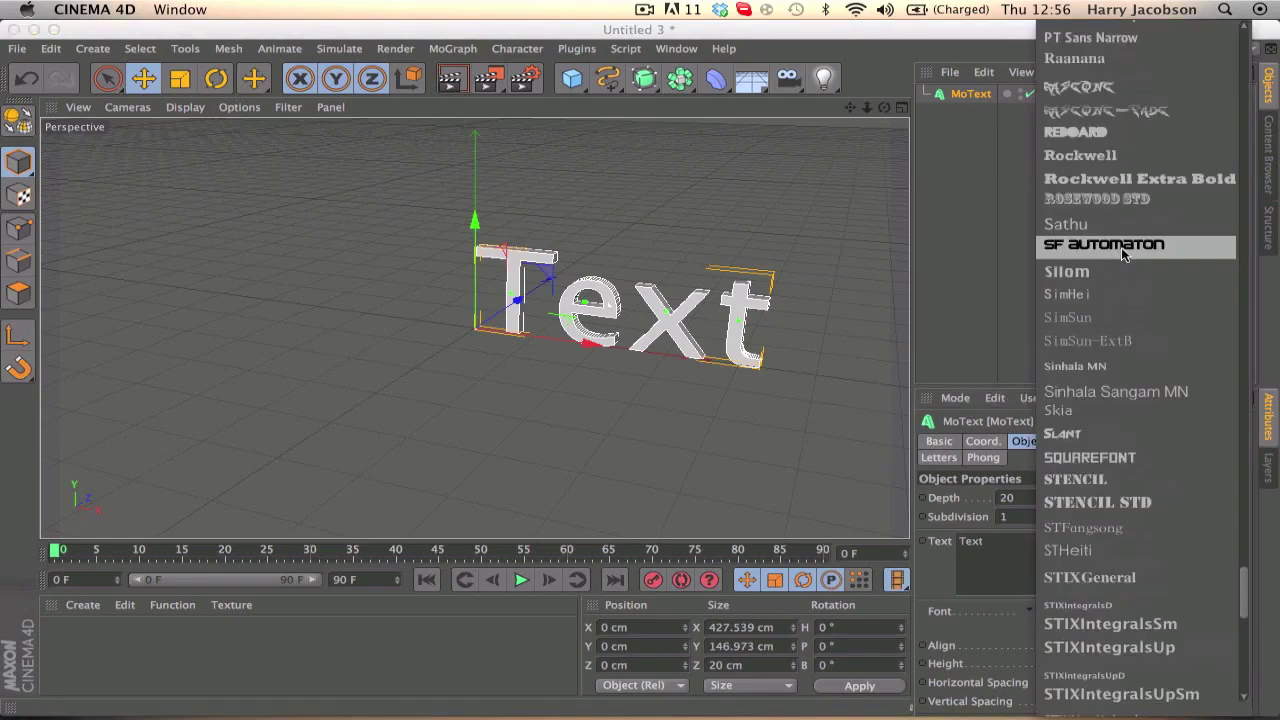
{"action": "left_click", "coordinate": [1075, 132]}
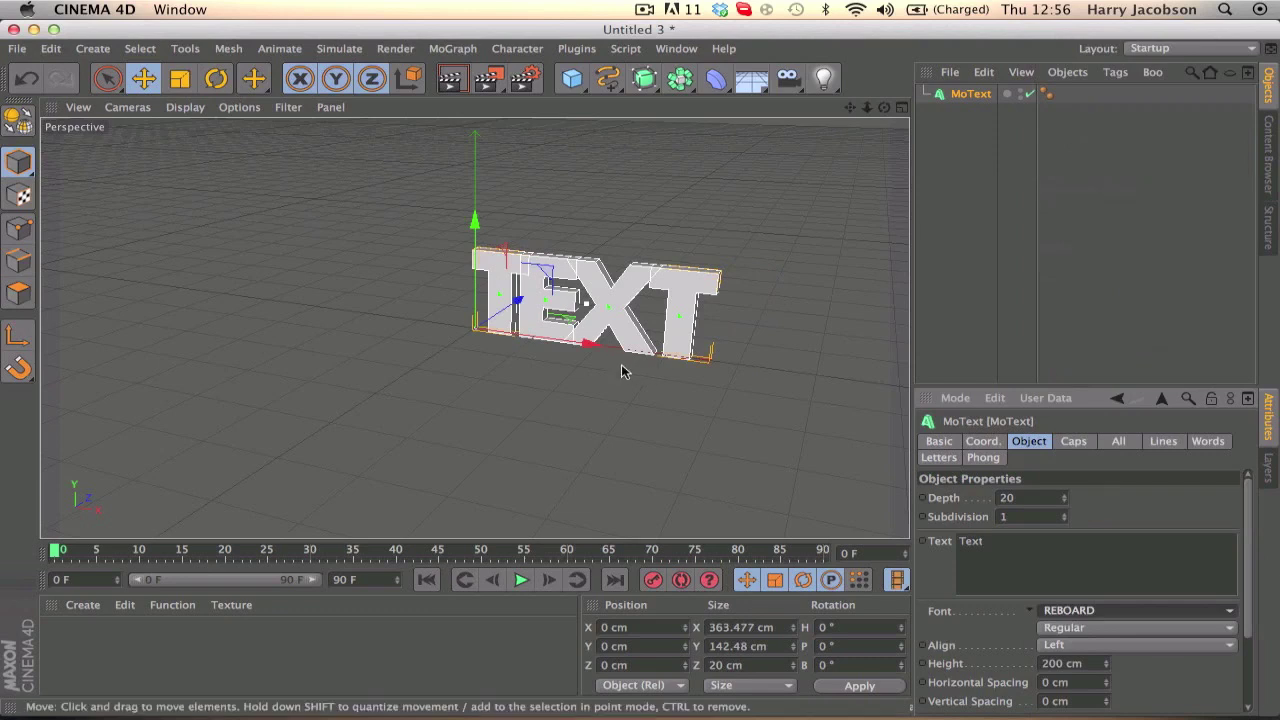
Give the text 11 cm horizontal spacing and a depth of 100, and shift it along X to about 9.5 cm
{"action": "left_click_drag", "start_coordinate": [1106, 679], "coordinate": [1106, 682]}
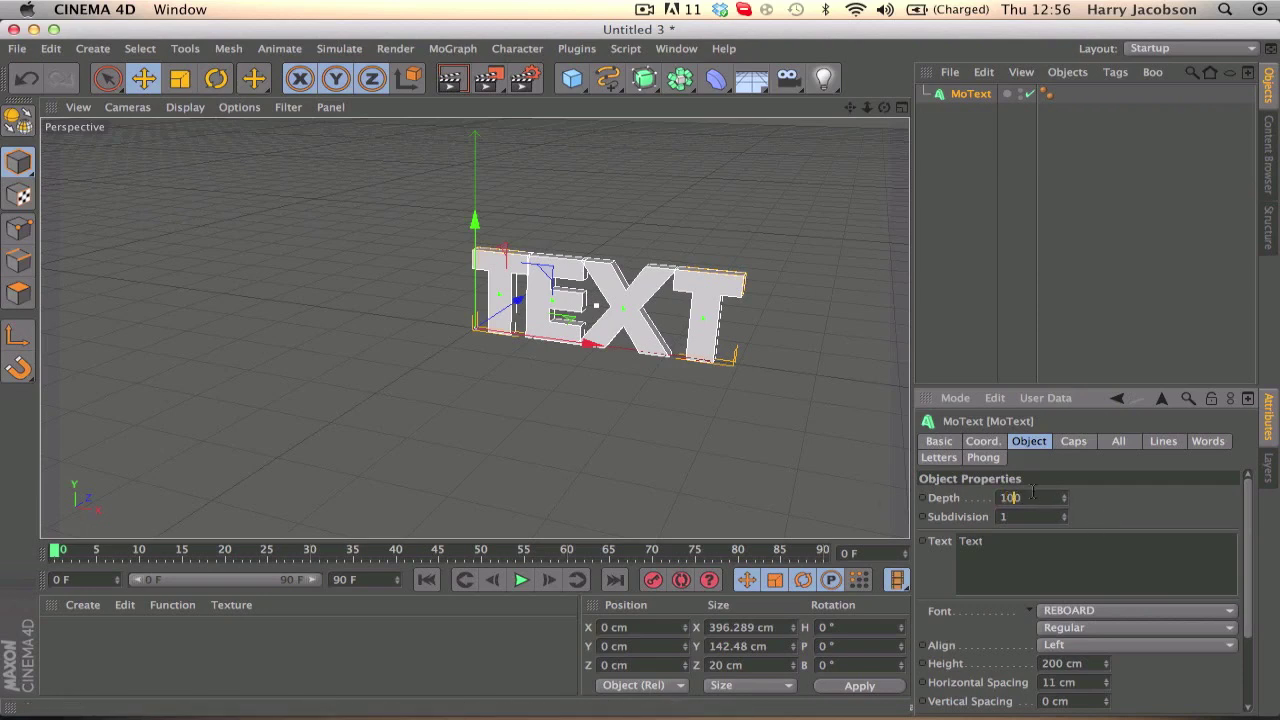
{"action": "key", "text": "Return"}
{"action": "mouse_move", "coordinate": [588, 345]}
{"action": "left_mouse_down"}
{"action": "mouse_move", "coordinate": [557, 347]}
{"action": "mouse_move", "coordinate": [606, 346]}
{"action": "left_mouse_up"}
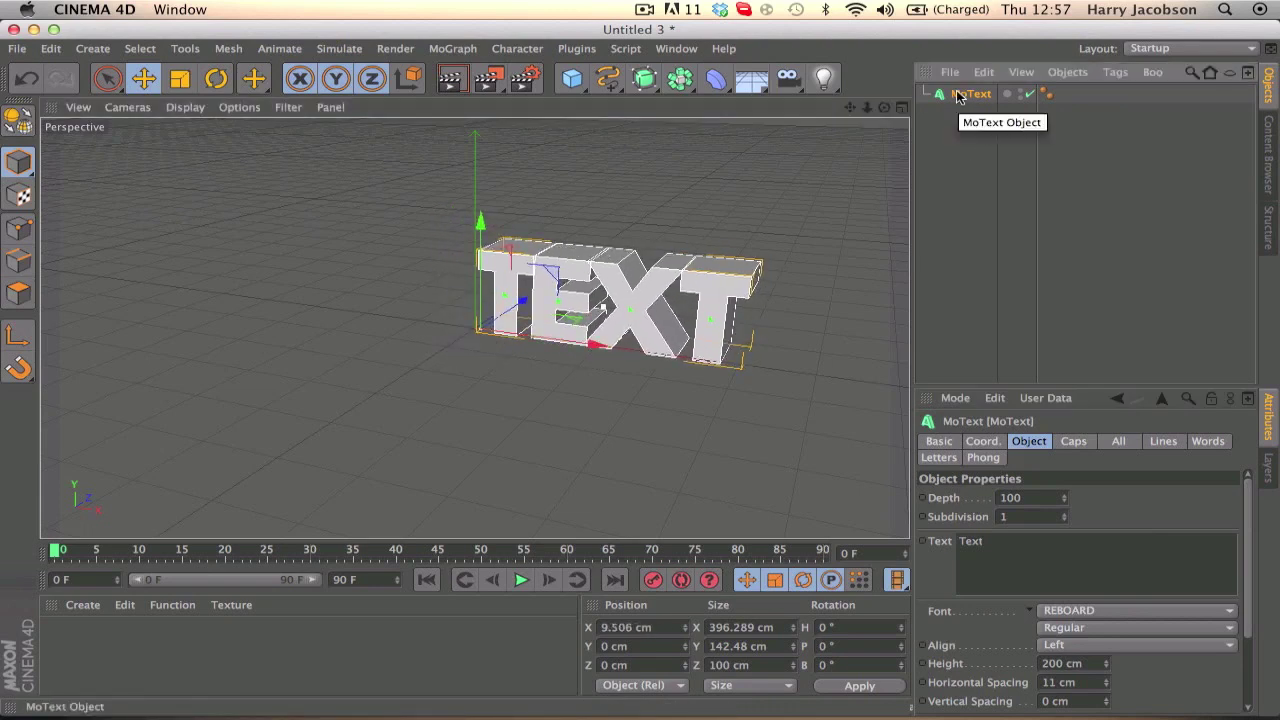
Duplicate the MoText object and change the copy's text to Test
{"action": "key", "text": "super+c"}
{"action": "key", "text": "super+v"}
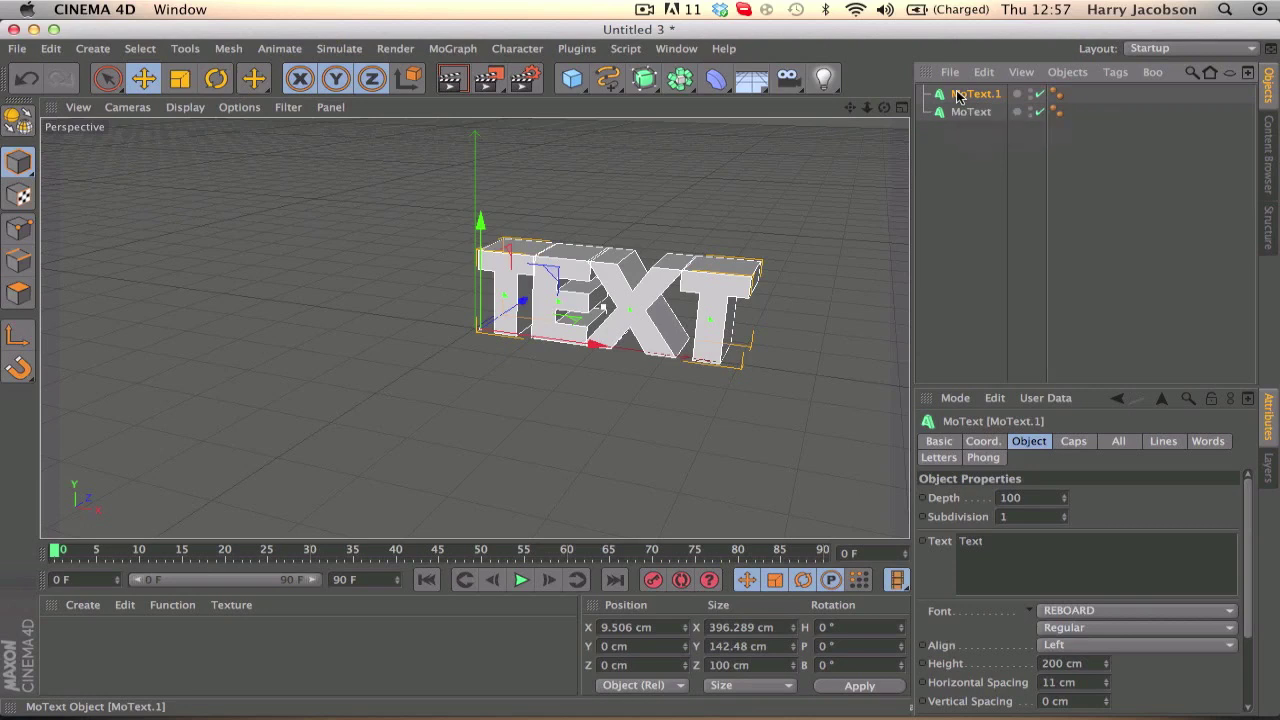
{"action": "left_click", "coordinate": [972, 540]}
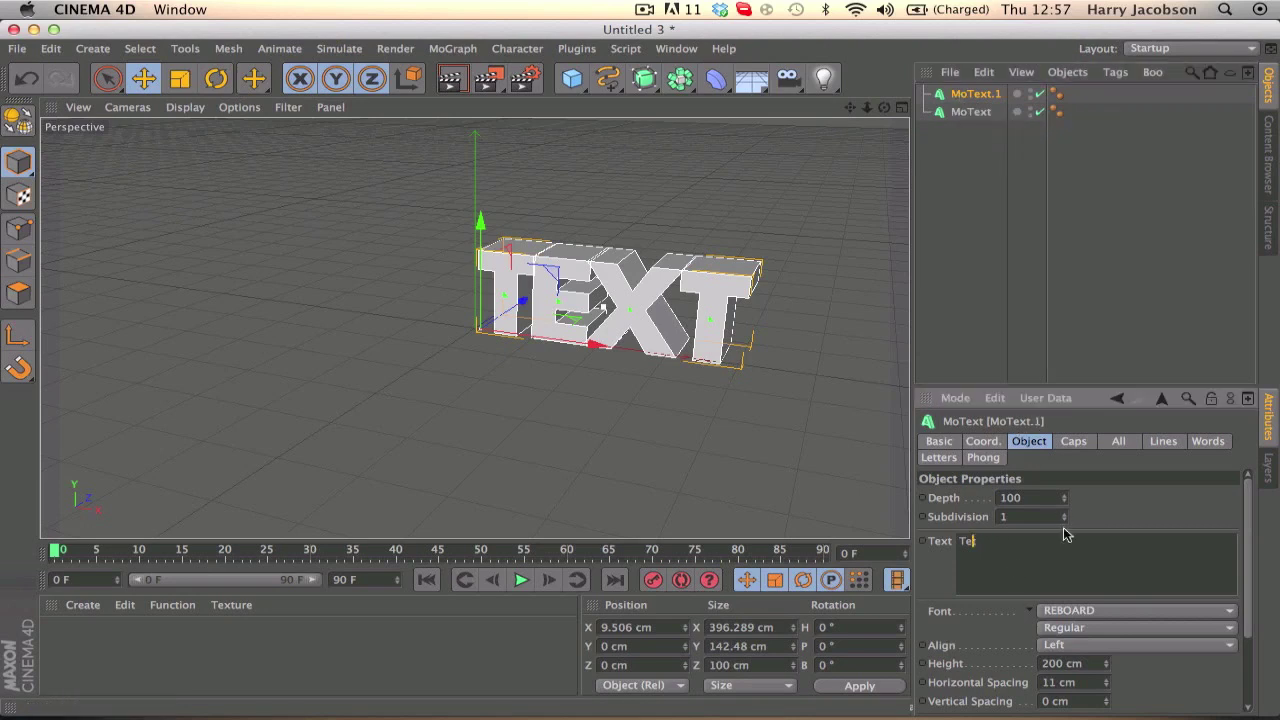
{"action": "type", "text": "ST"}
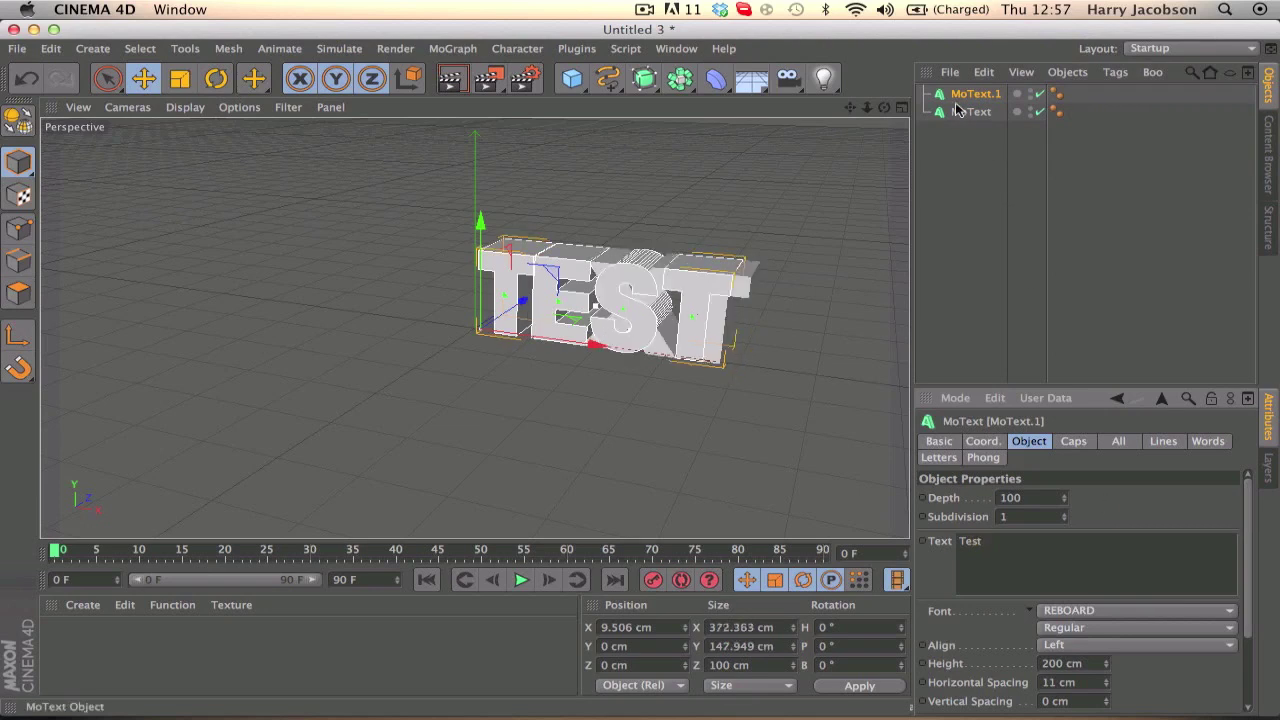
Move the original Text object above the Test copy, to about X -3 cm and Y 146 cm
{"action": "left_click", "coordinate": [958, 113]}
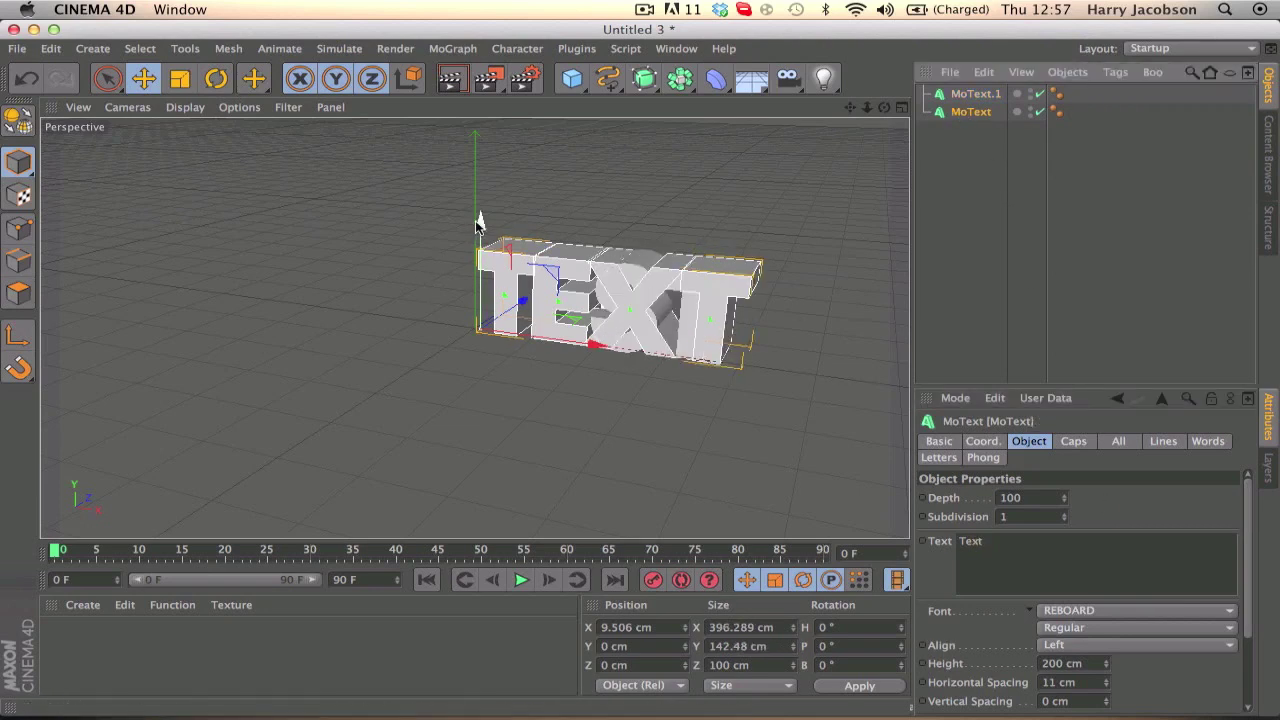
{"action": "left_click_drag", "start_coordinate": [475, 220], "coordinate": [483, 137]}
{"action": "left_click_drag", "start_coordinate": [592, 263], "coordinate": [588, 262]}
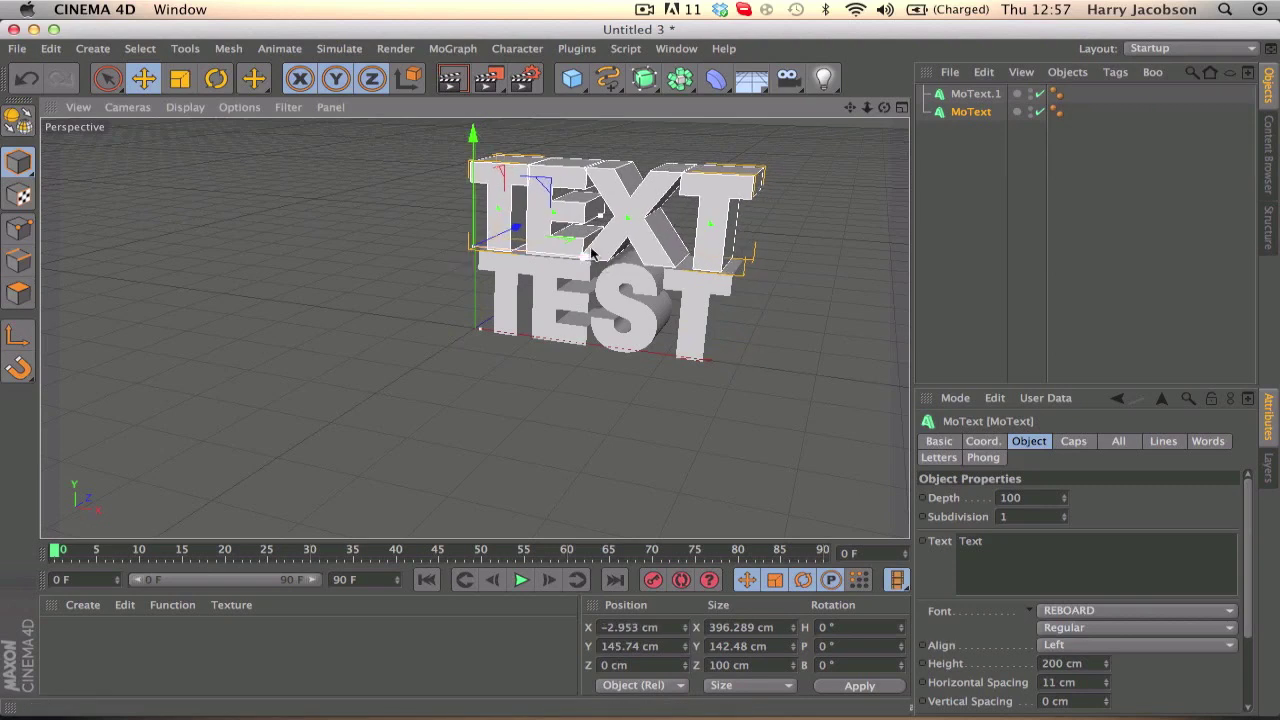
Fine-tune the upper Text object's height to about Y 144 cm, checking its fit on the Test word with preview renders
{"action": "left_click", "coordinate": [450, 78]}
{"action": "left_click", "coordinate": [955, 112]}
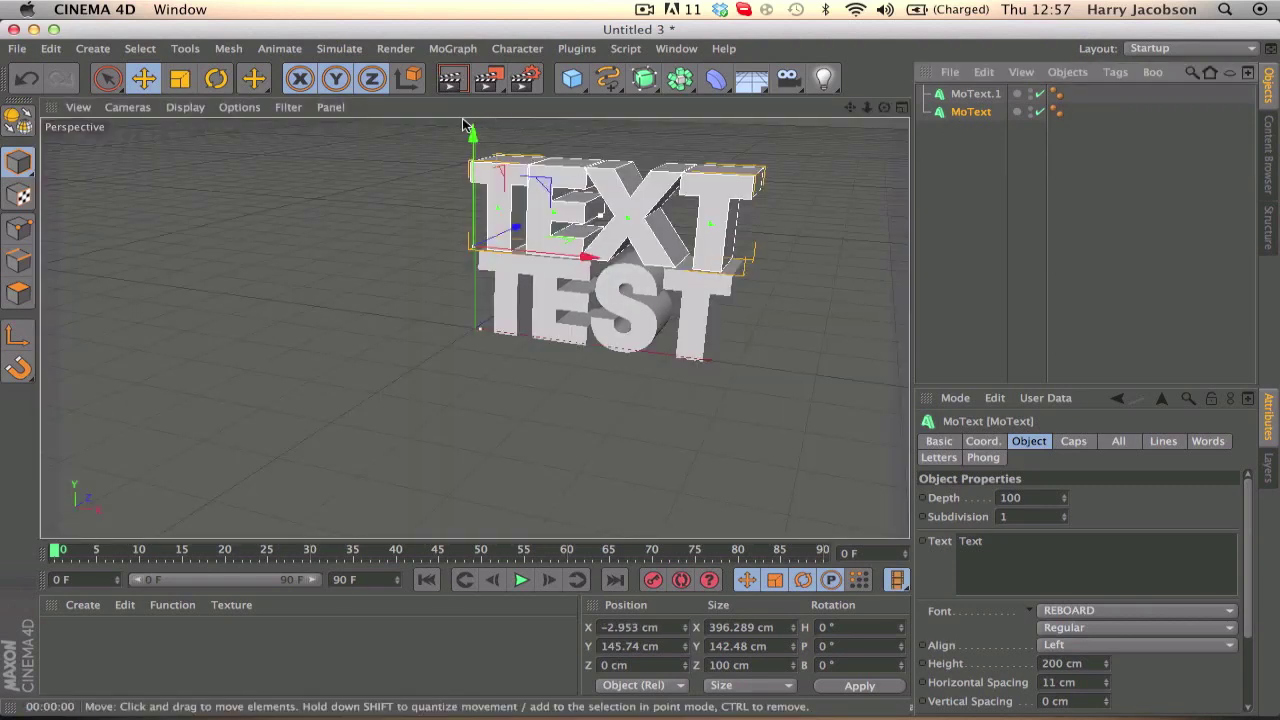
{"action": "left_click_drag", "start_coordinate": [473, 134], "coordinate": [473, 138]}
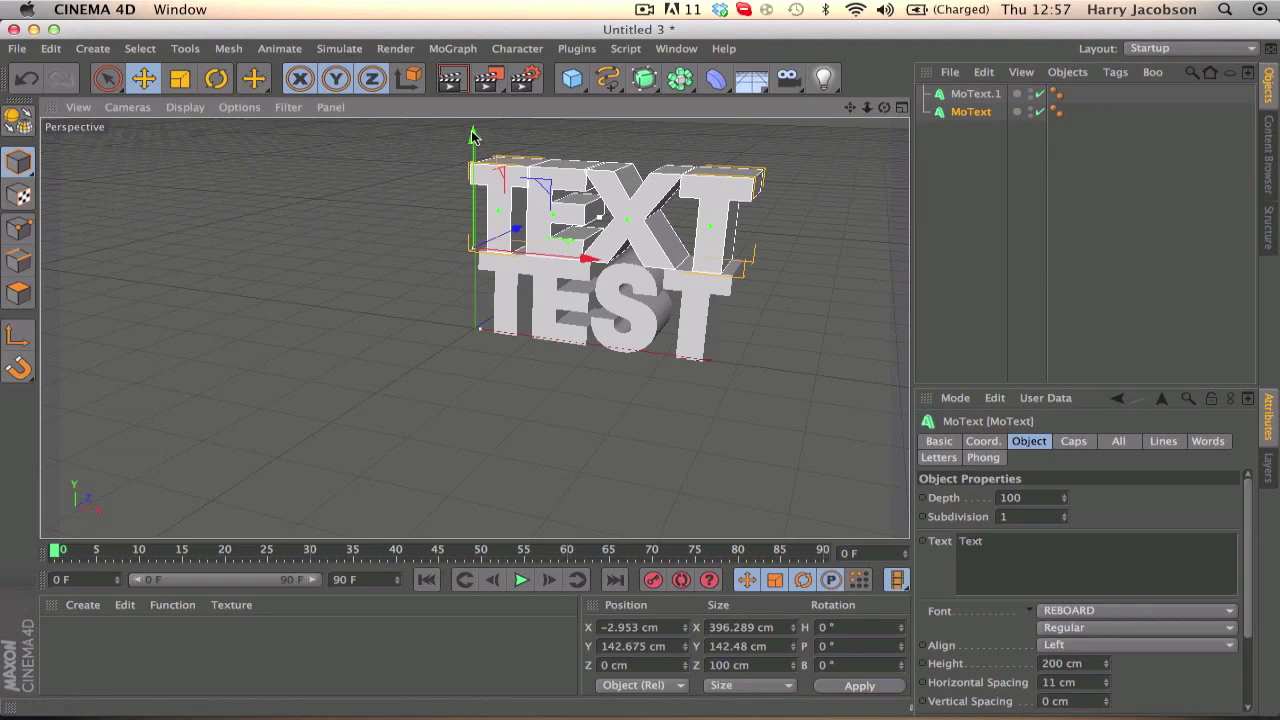
{"action": "left_click", "coordinate": [458, 78]}
{"action": "left_click", "coordinate": [968, 111]}
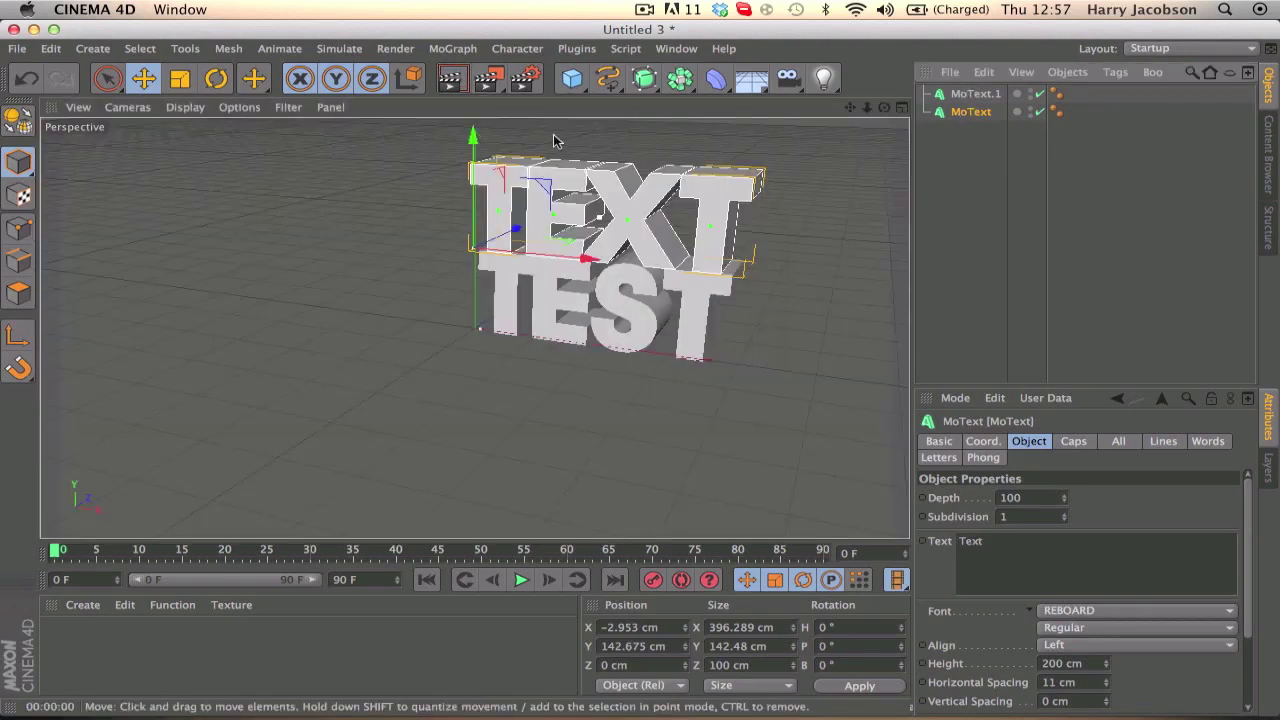
{"action": "left_click_drag", "start_coordinate": [476, 140], "coordinate": [474, 137]}
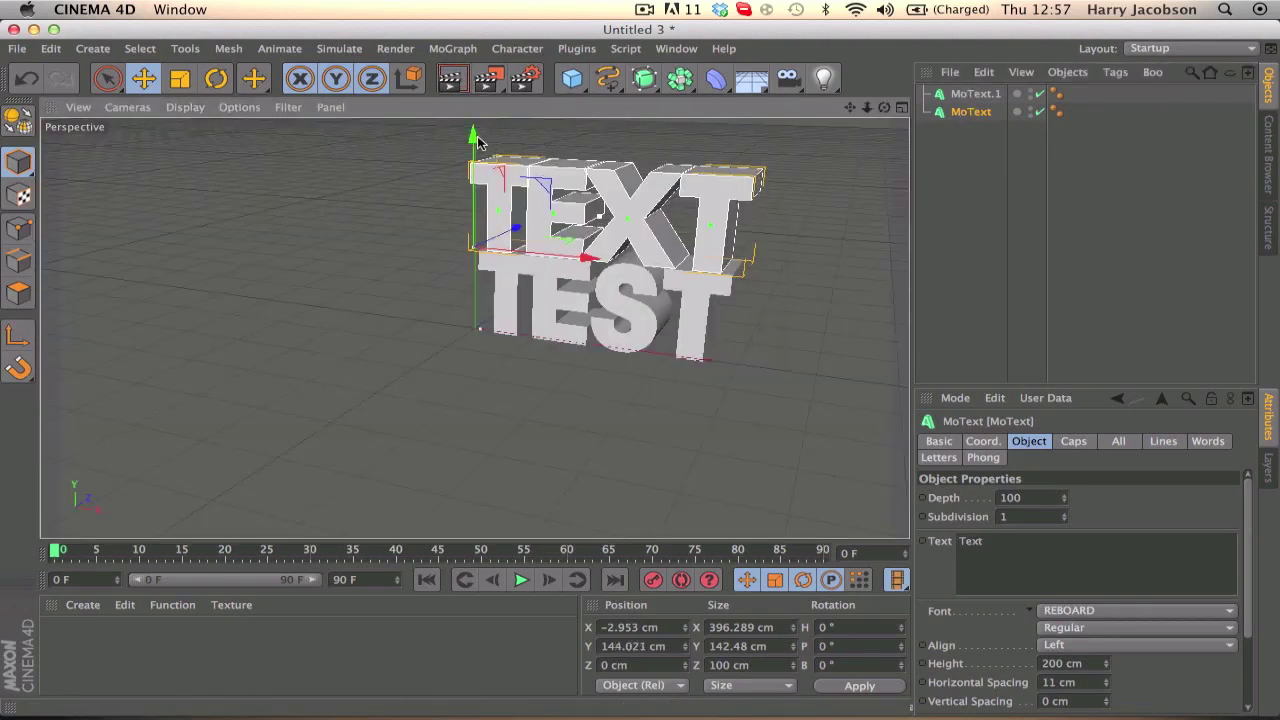
{"action": "left_click", "coordinate": [458, 78]}
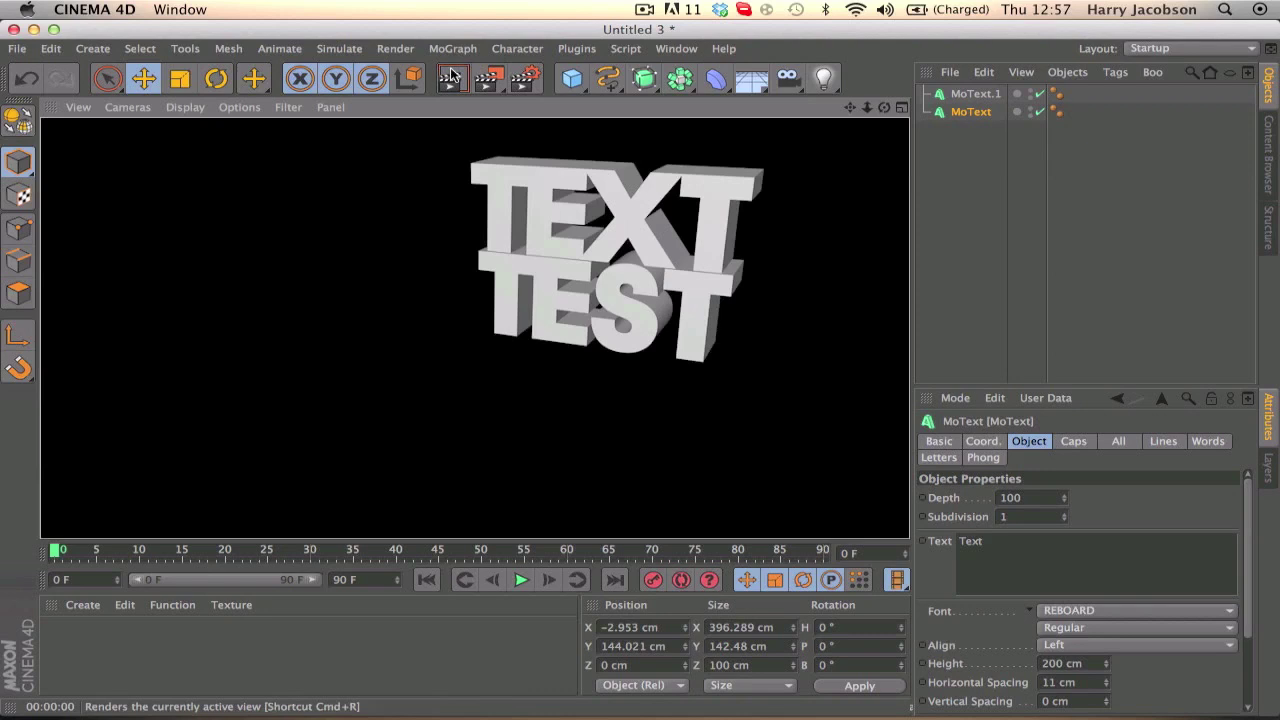
{"action": "left_click", "coordinate": [966, 112]}
{"action": "left_click", "coordinate": [954, 144]}
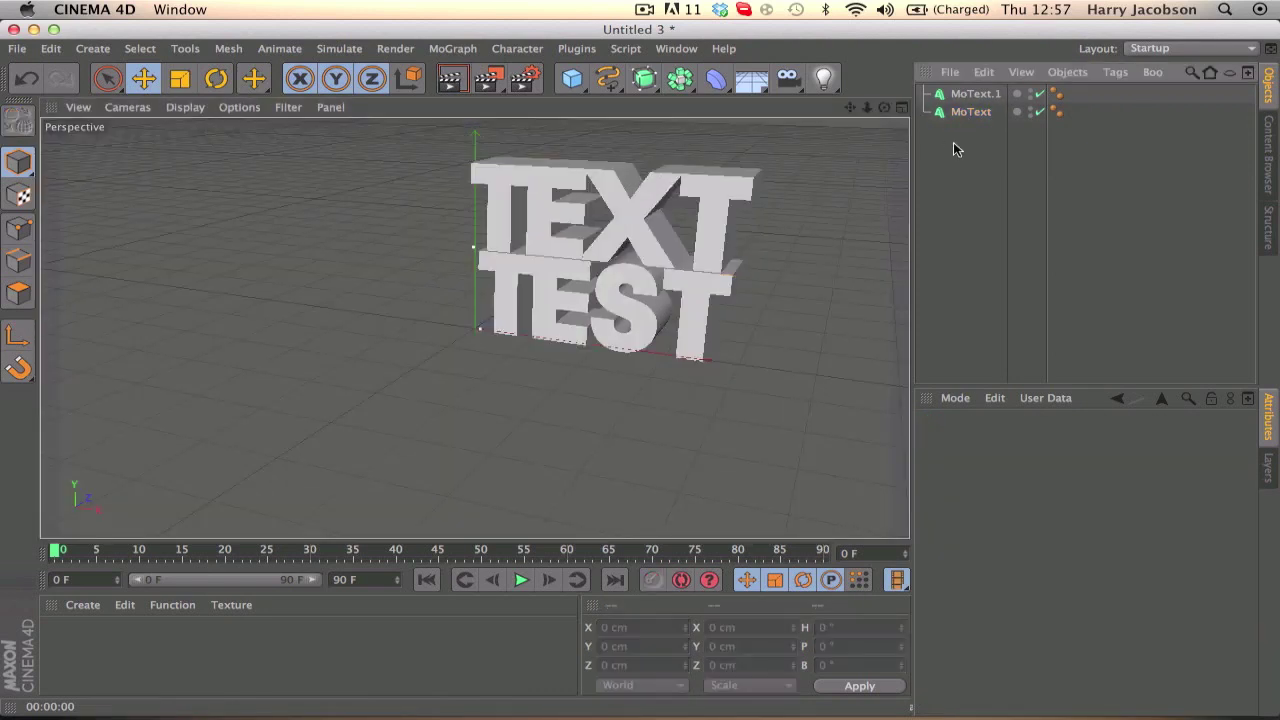
Save the scene as yt.c4d on the Desktop
{"action": "key", "text": "super+s"}
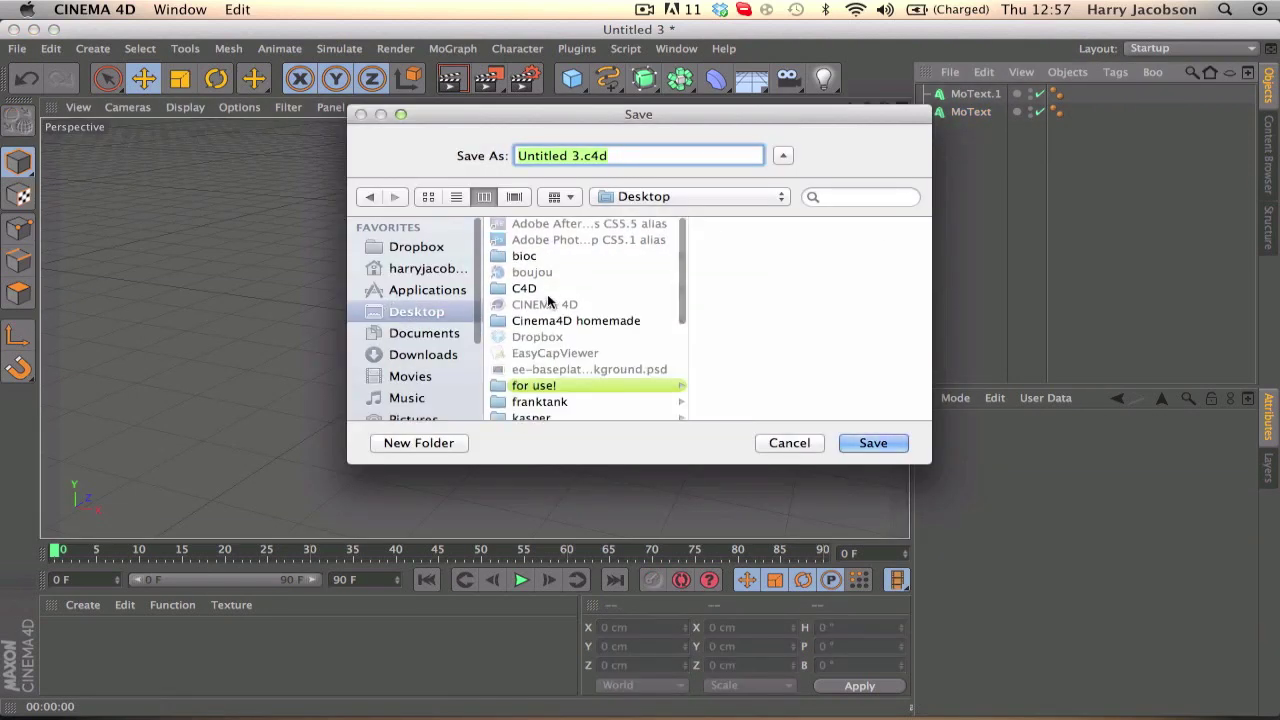
{"action": "scroll", "coordinate": [560, 320], "scroll_direction": "down", "scroll_amount": 3}
{"action": "left_click", "coordinate": [576, 156]}
{"action": "key", "text": "BackSpace"}
{"action": "key", "text": "BackSpace"}
{"action": "key", "text": "BackSpace"}
{"action": "key", "text": "BackSpace"}
{"action": "key", "text": "BackSpace"}
{"action": "key", "text": "BackSpace"}
{"action": "key", "text": "BackSpace"}
{"action": "key", "text": "BackSpace"}
{"action": "key", "text": "BackSpace"}
{"action": "key", "text": "BackSpace"}
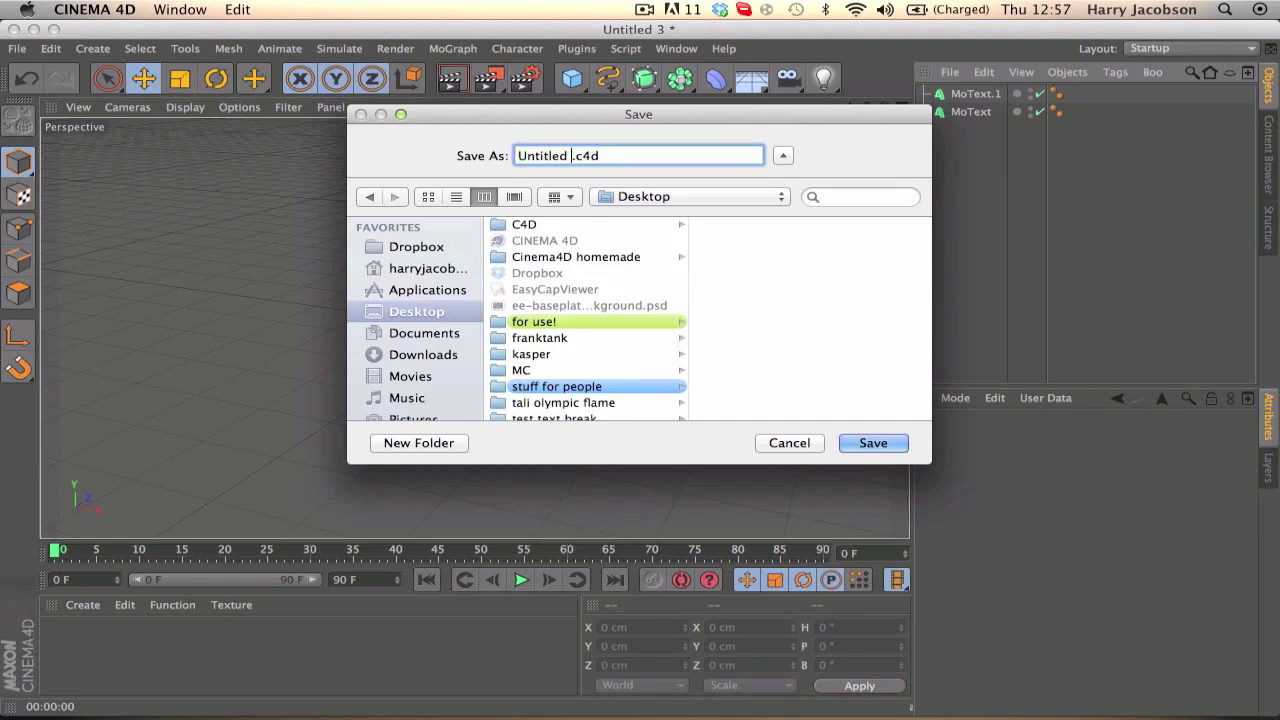
{"action": "type", "text": "yt"}
{"action": "left_click", "coordinate": [868, 446]}
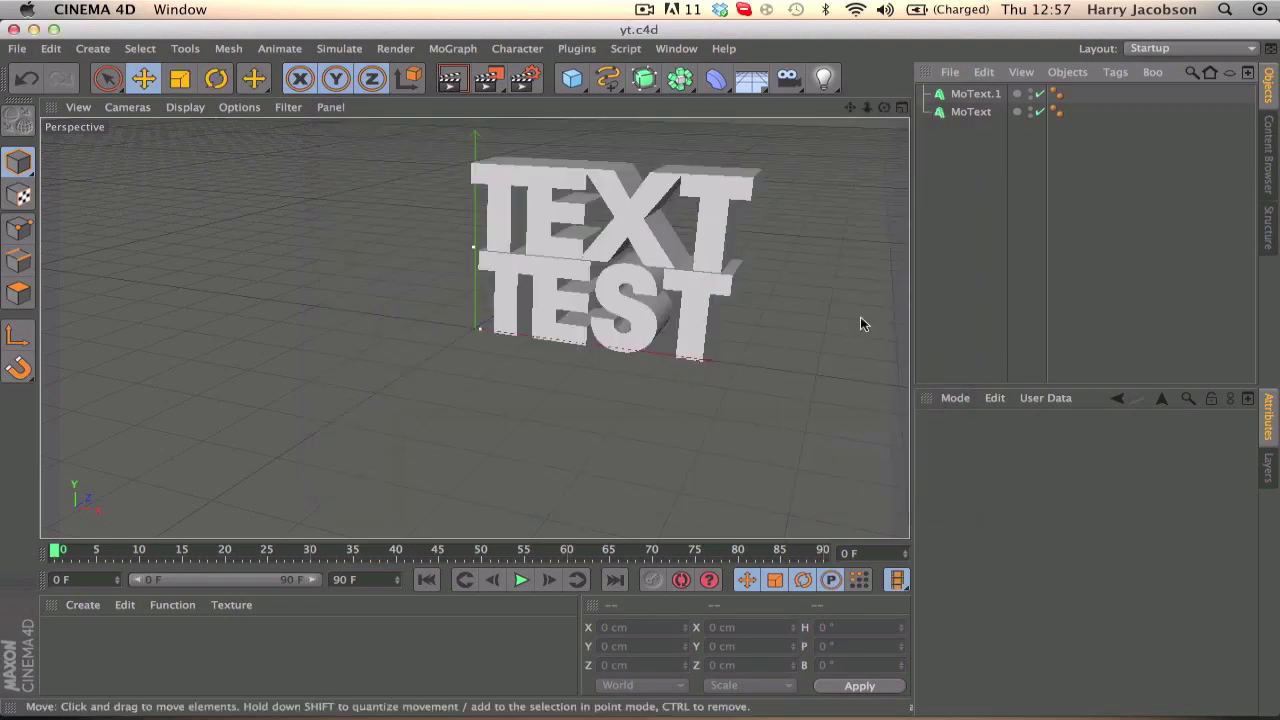
Add a Plane object and set its width segments and height segments to 1
{"action": "left_click", "coordinate": [451, 78]}
{"action": "left_click", "coordinate": [958, 170]}
{"action": "left_click", "coordinate": [970, 111]}
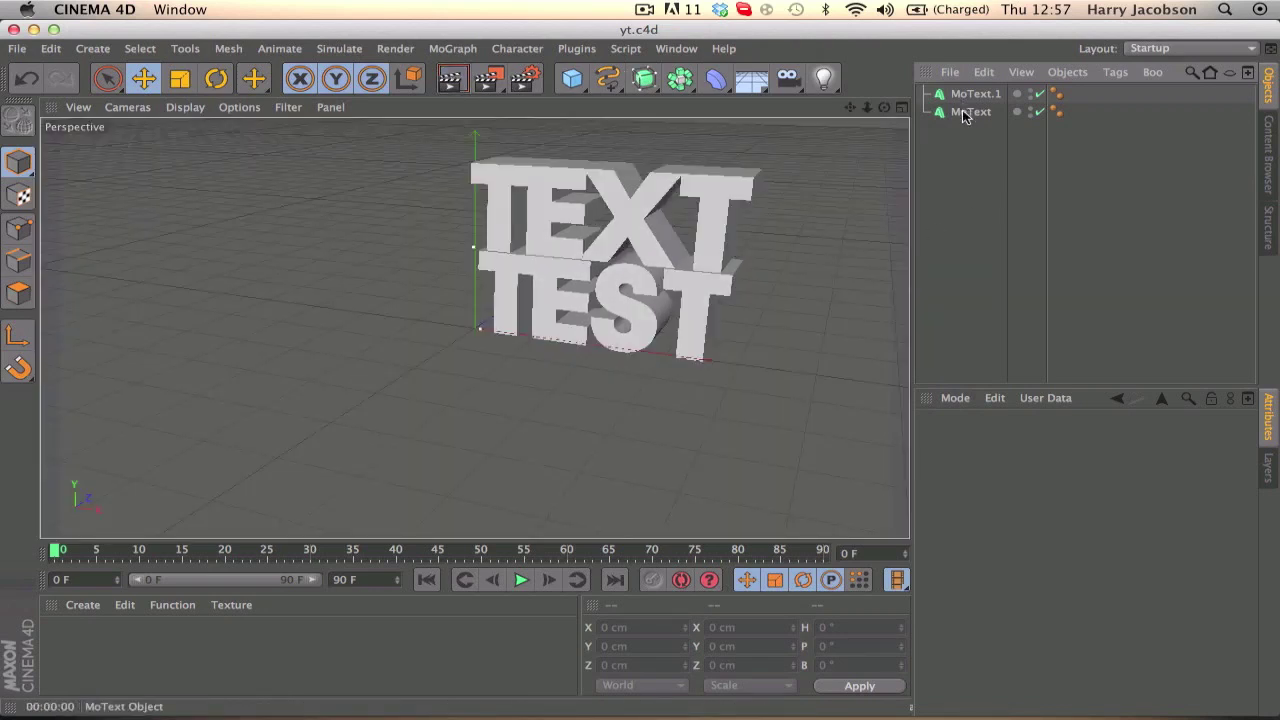
{"action": "left_click", "coordinate": [569, 80]}
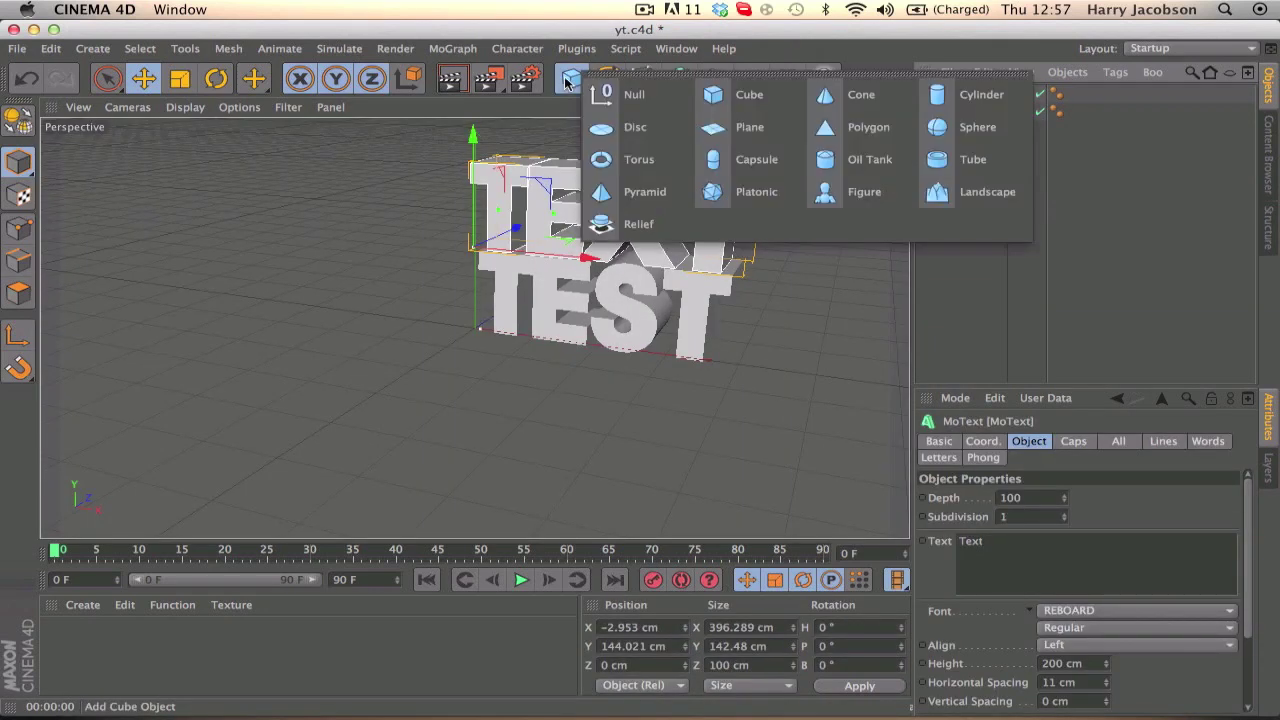
{"action": "left_click", "coordinate": [713, 127]}
{"action": "left_click", "coordinate": [1056, 519]}
{"action": "left_click_drag", "start_coordinate": [1056, 519], "coordinate": [978, 521]}
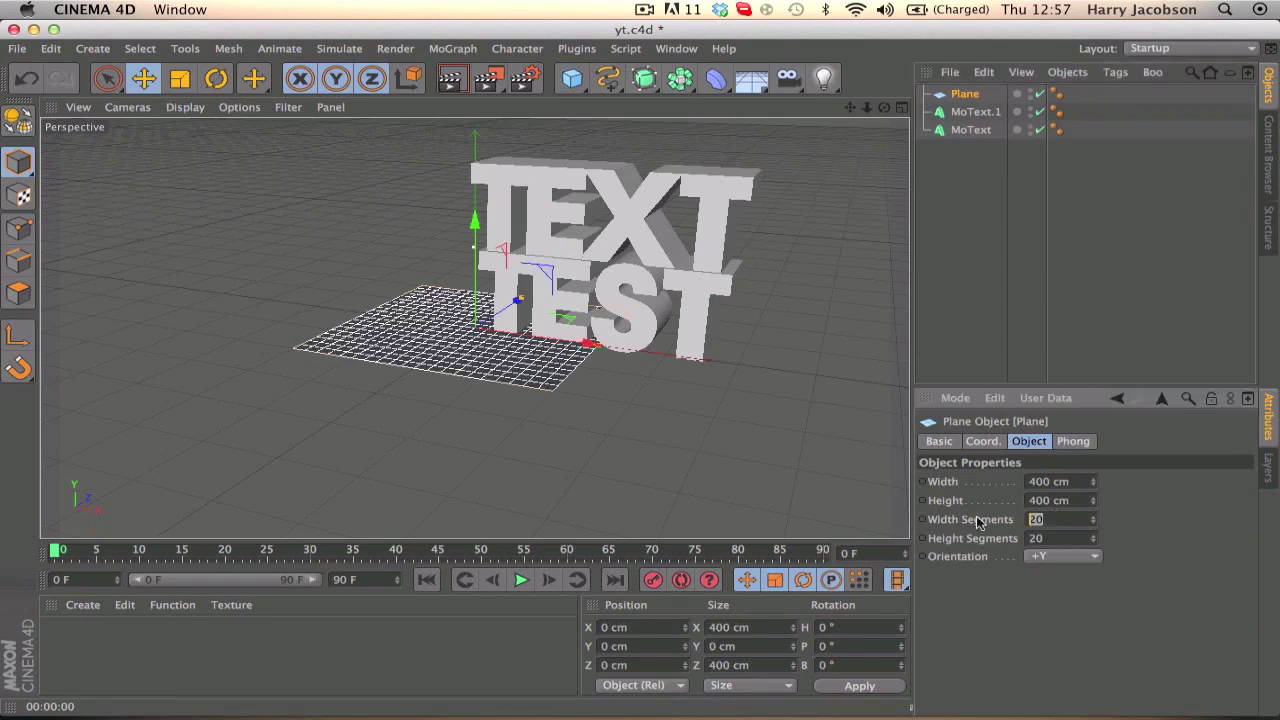
{"action": "key", "text": "Tab"}
{"action": "type", "text": "1"}
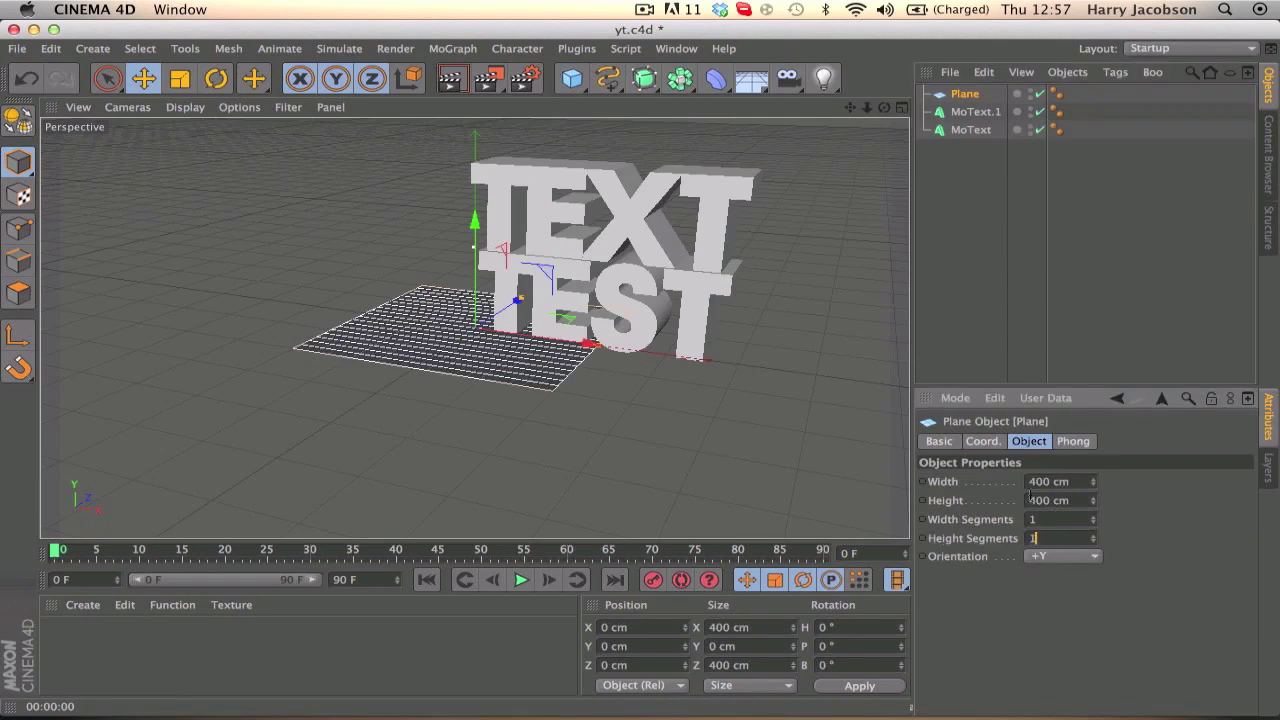
Set the plane's width and height to 40000 cm and check the floor with a preview render
{"action": "left_click", "coordinate": [1036, 500]}
{"action": "type", "text": "00"}
{"action": "left_click", "coordinate": [1037, 483]}
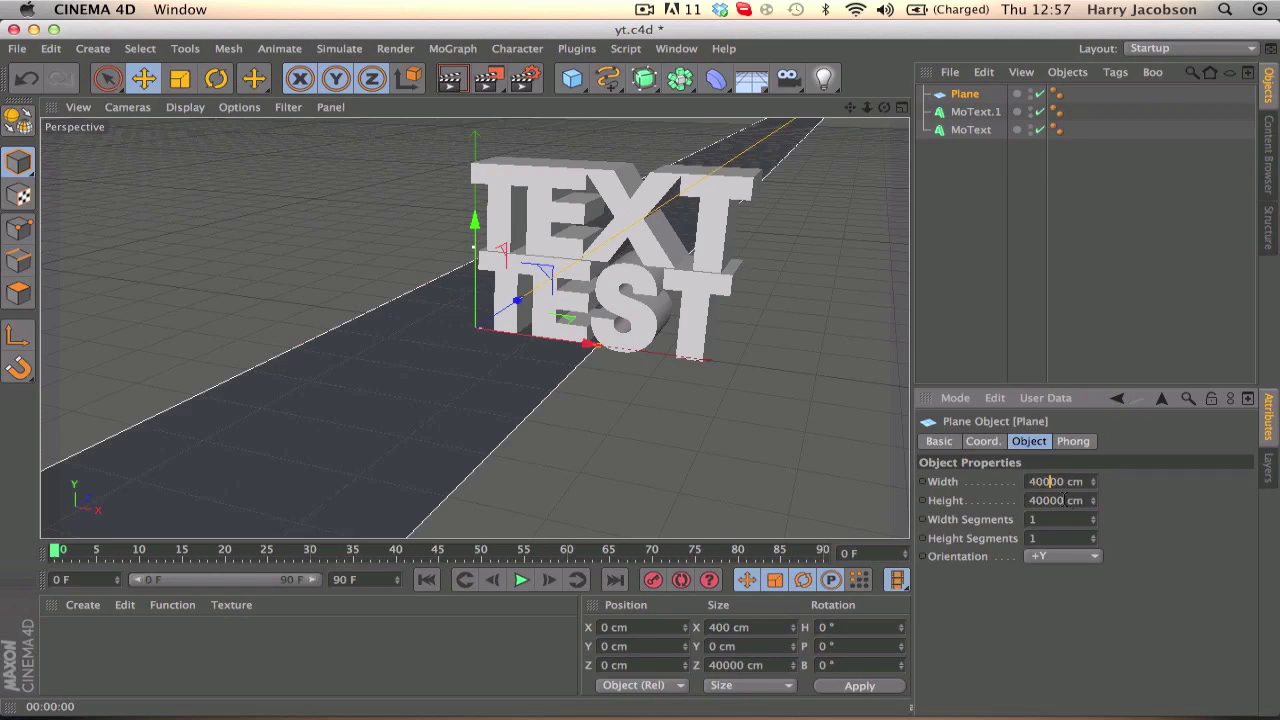
{"action": "left_click", "coordinate": [1169, 494]}
{"action": "left_click", "coordinate": [451, 80]}
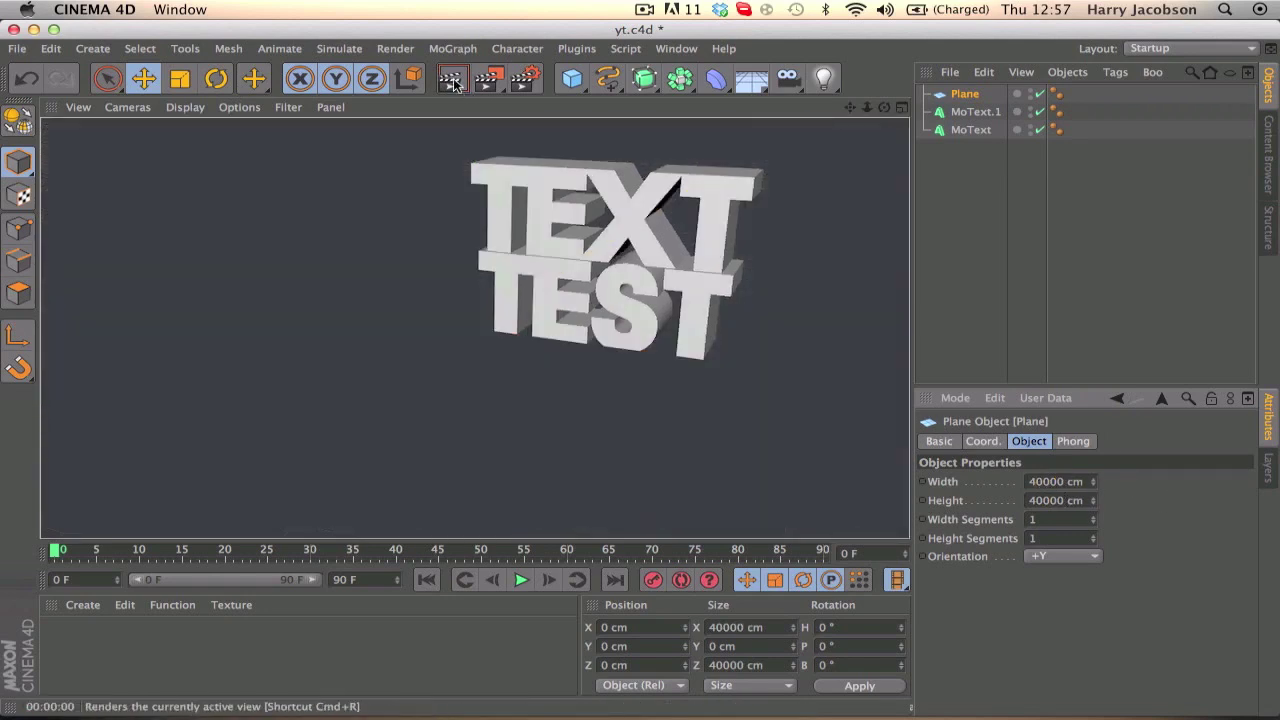
Create two new materials
{"action": "left_click", "coordinate": [83, 605]}
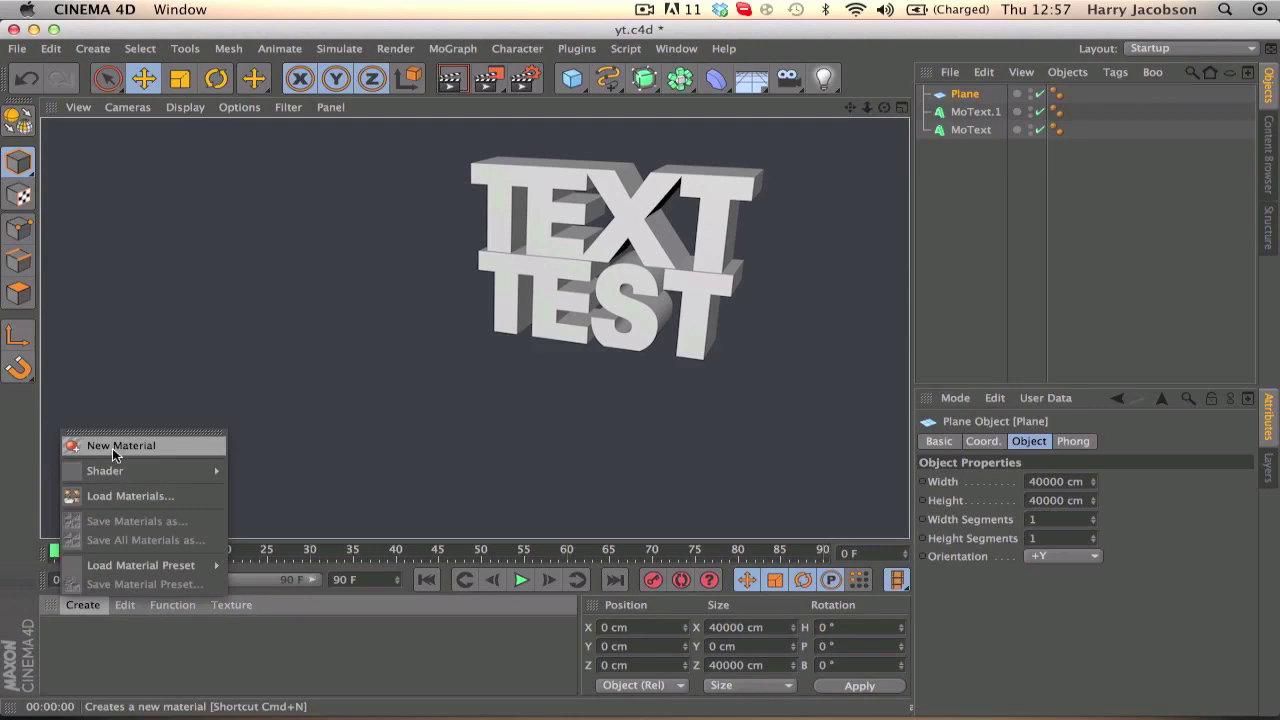
{"action": "left_click", "coordinate": [112, 448]}
{"action": "left_click", "coordinate": [75, 606]}
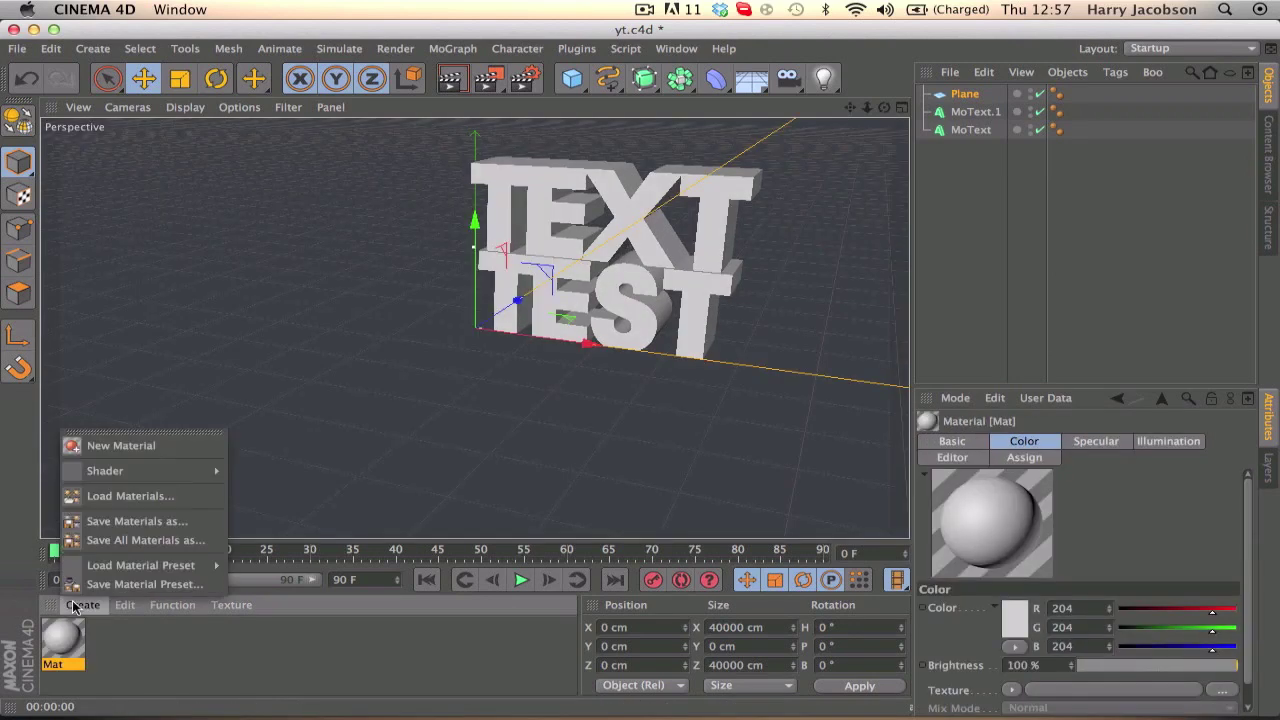
{"action": "left_click", "coordinate": [105, 446]}
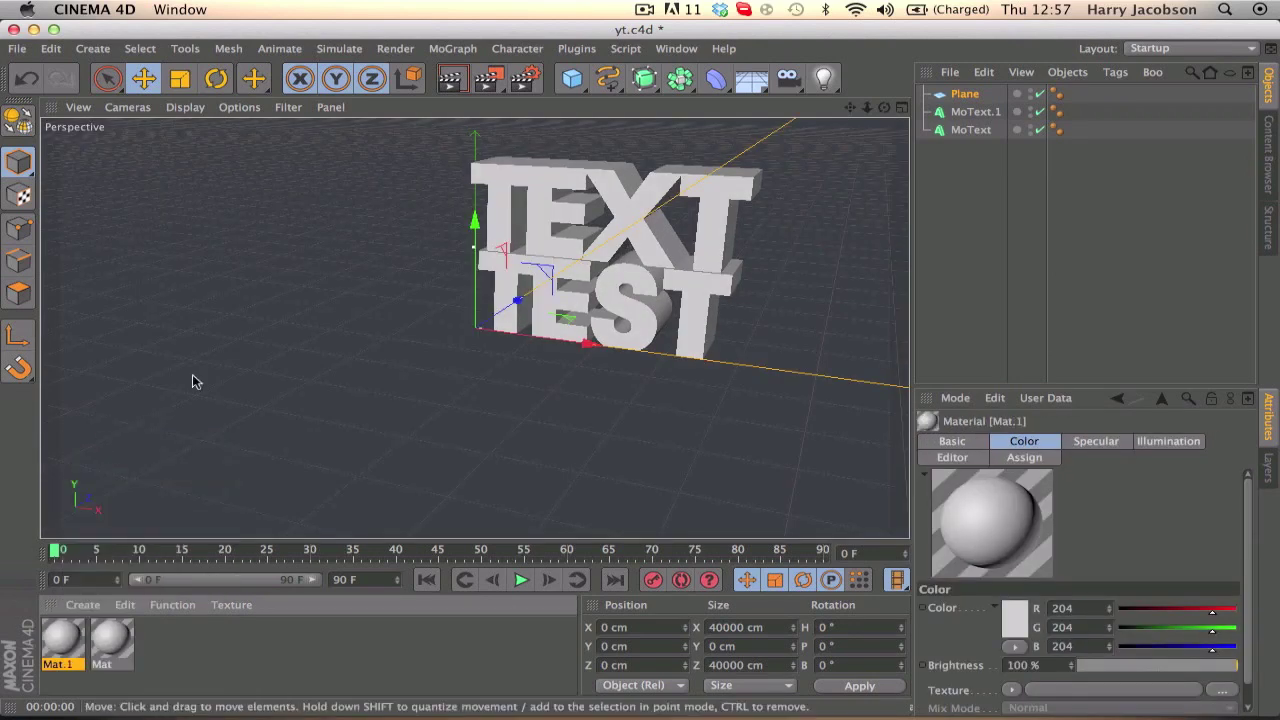
Set the Mat.1 material's color to a neutral grey, RGB 163, 163, 163
{"action": "double_click", "coordinate": [62, 634]}
{"action": "left_click", "coordinate": [355, 312]}
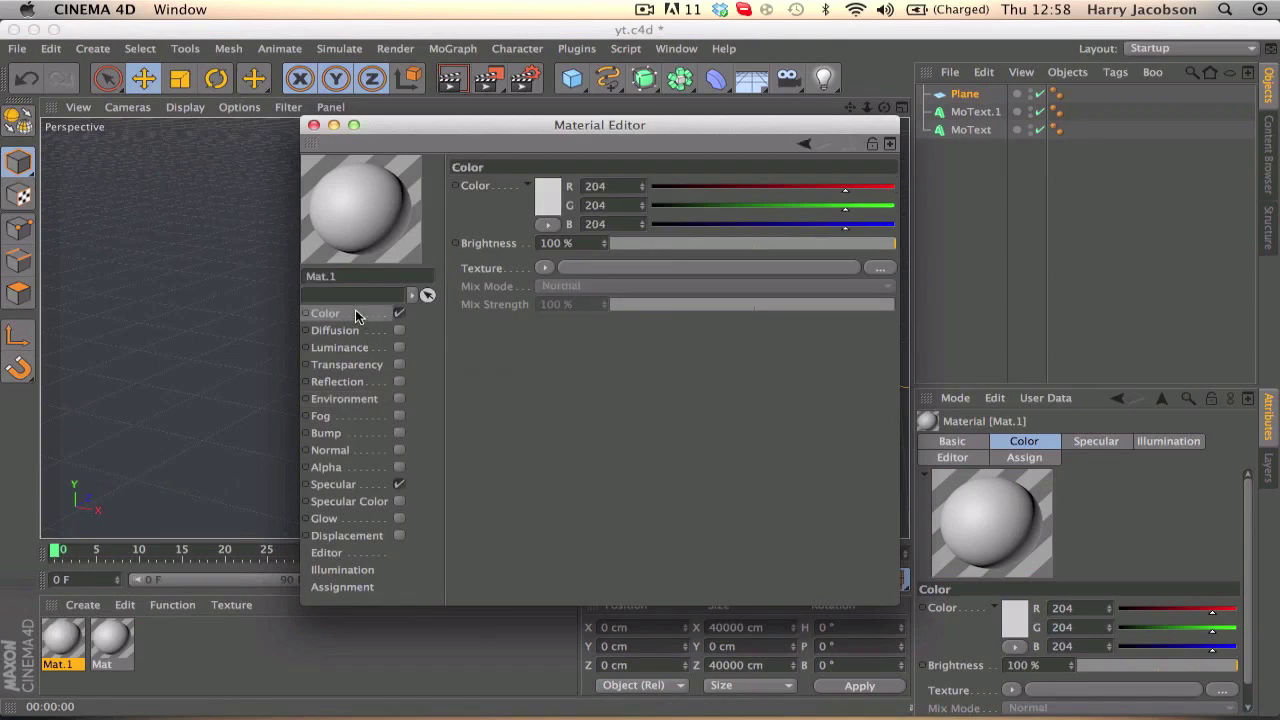
{"action": "left_click", "coordinate": [537, 198]}
{"action": "left_click", "coordinate": [435, 177]}
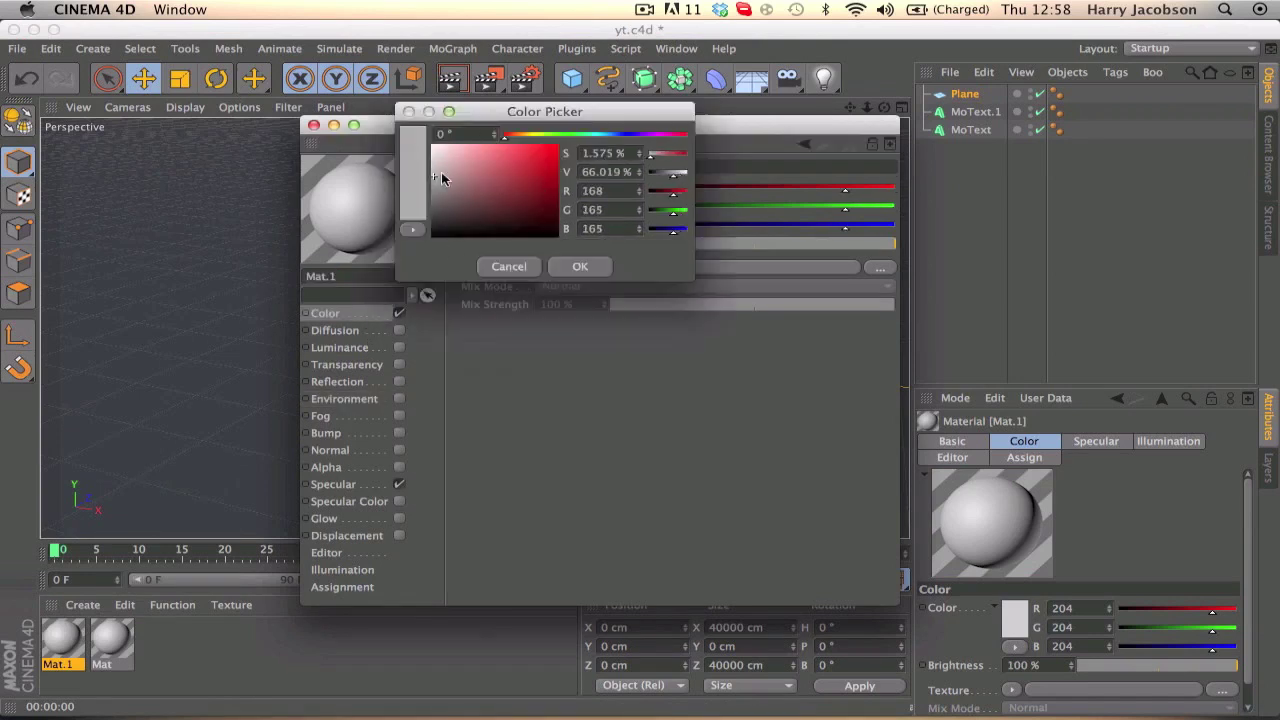
{"action": "left_click", "coordinate": [513, 137]}
{"action": "left_click_drag", "start_coordinate": [440, 177], "coordinate": [425, 180]}
{"action": "left_click", "coordinate": [580, 266]}
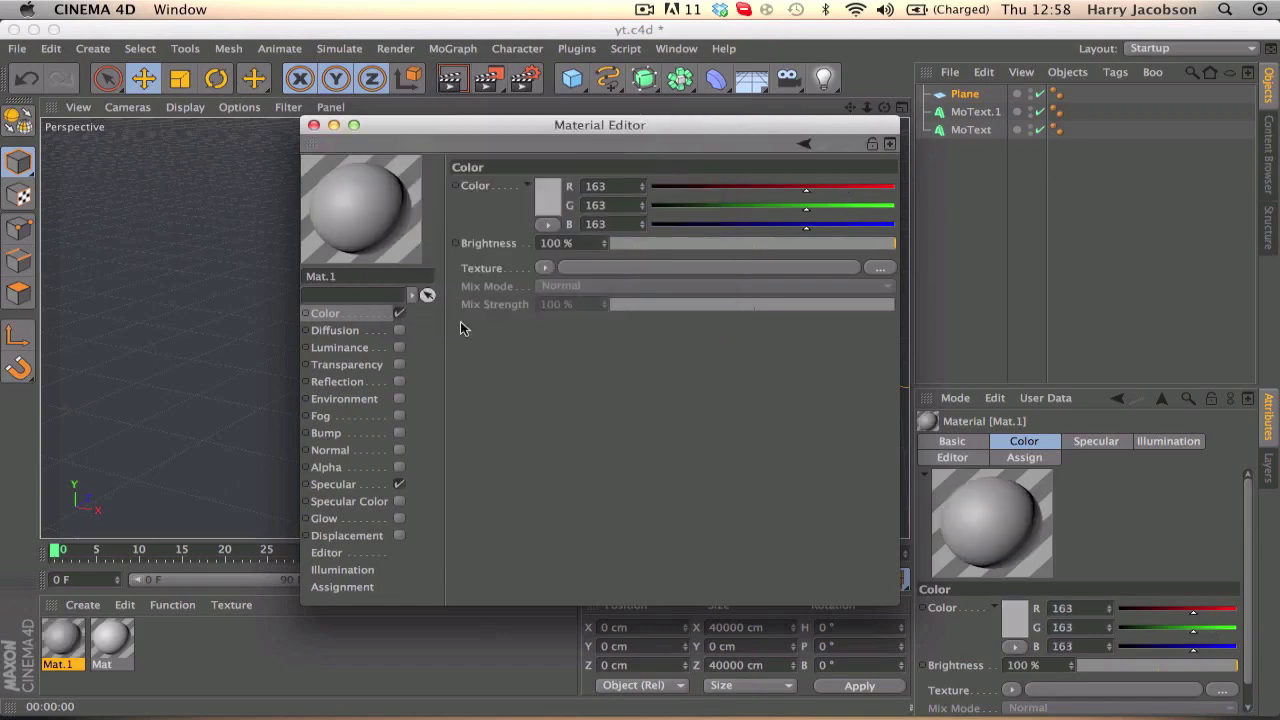
Enable Diffusion, Displacement and Environment on Mat.1, with the environment color set to grey RGB 155, 151, 151
{"action": "left_click", "coordinate": [400, 330]}
{"action": "left_click", "coordinate": [399, 536]}
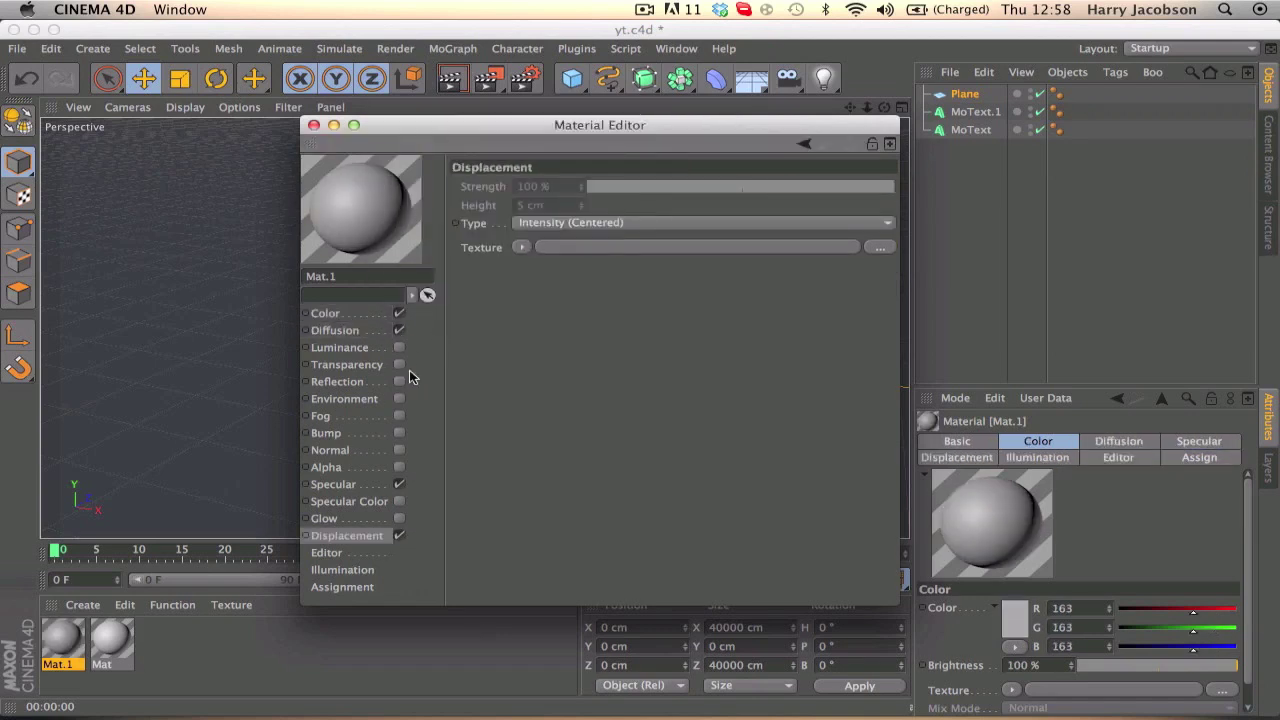
{"action": "left_click", "coordinate": [399, 399]}
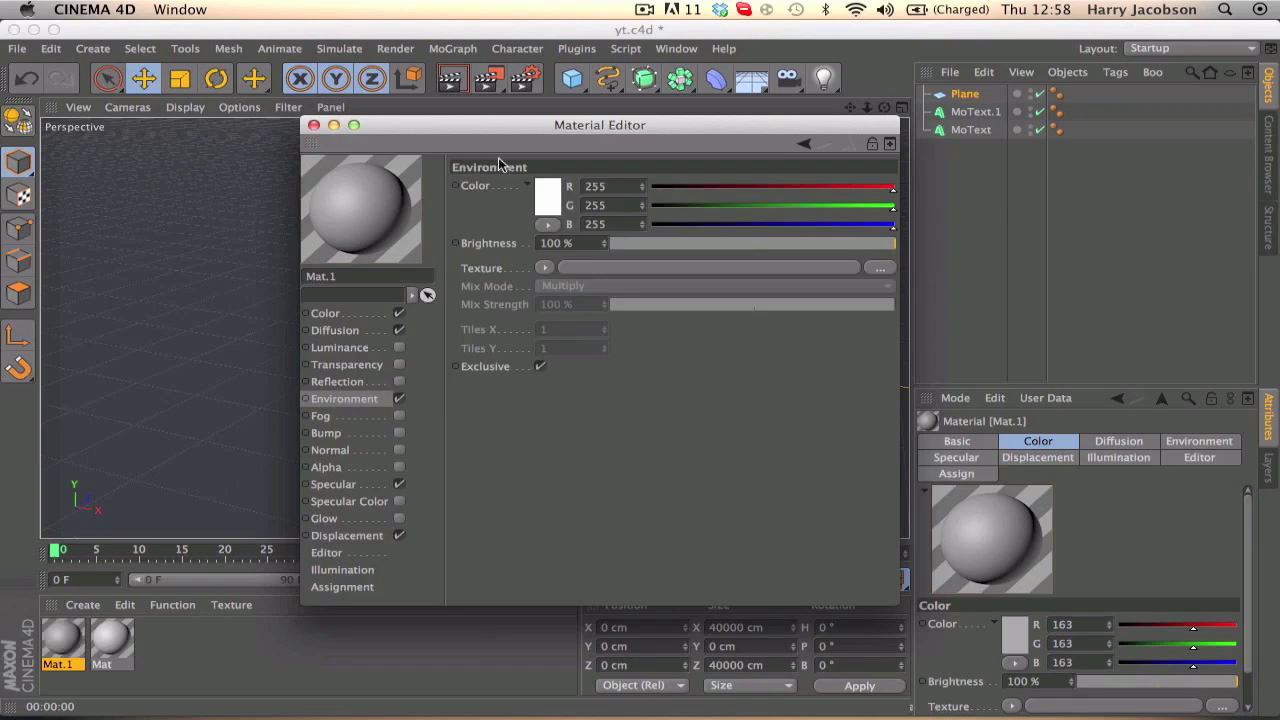
{"action": "left_click", "coordinate": [552, 199]}
{"action": "left_click", "coordinate": [441, 183]}
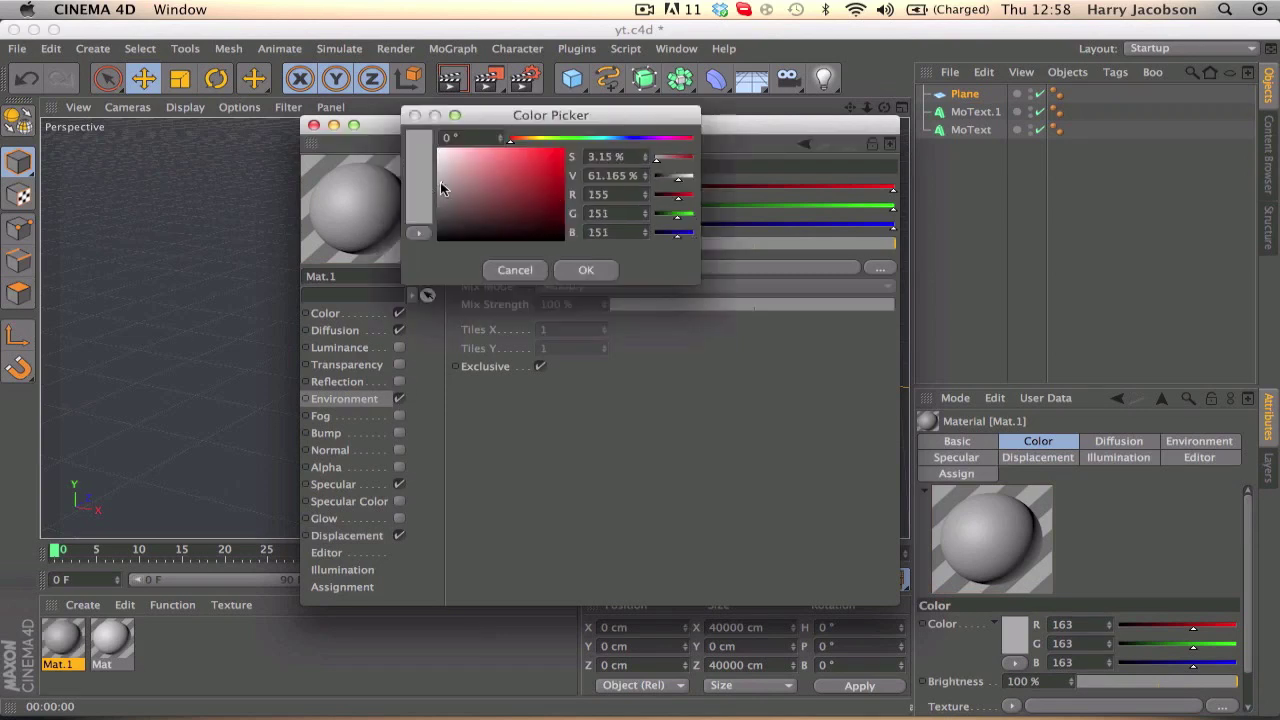
{"action": "left_click", "coordinate": [582, 268]}
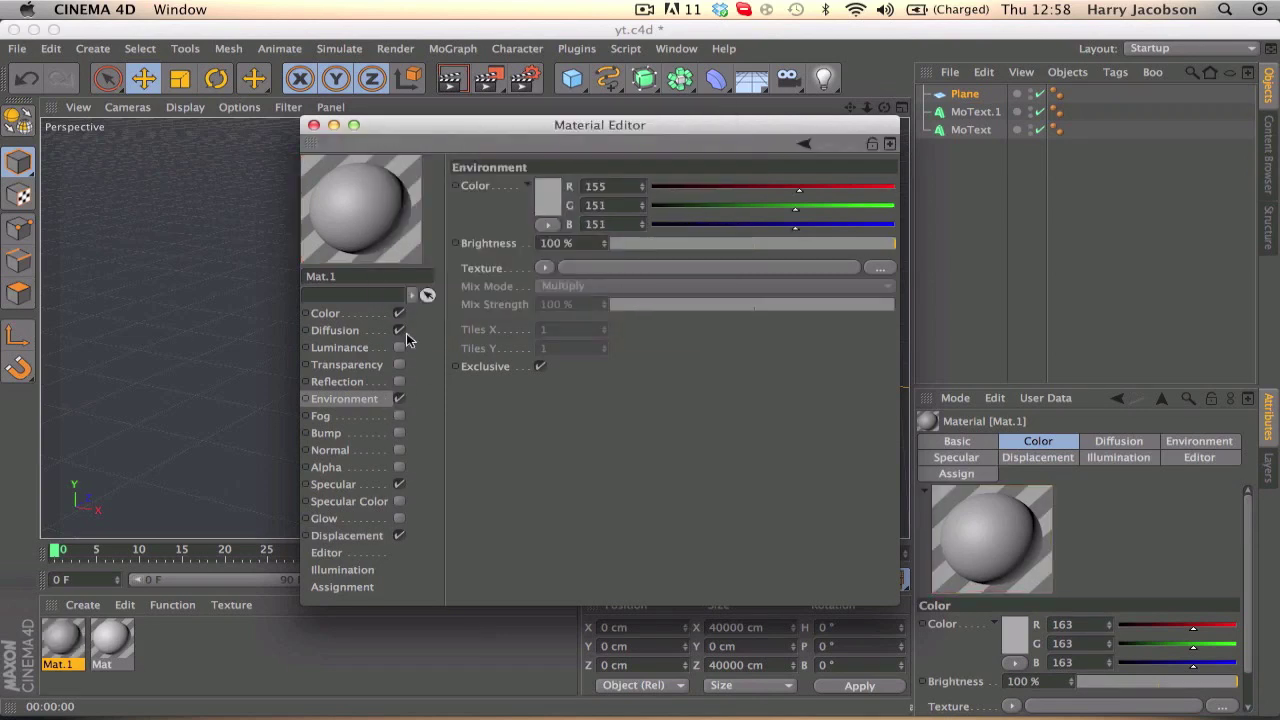
Enable Reflection on Mat.1 with a Fresnel texture at 26% mix strength and 11% brightness
{"action": "left_click", "coordinate": [399, 381]}
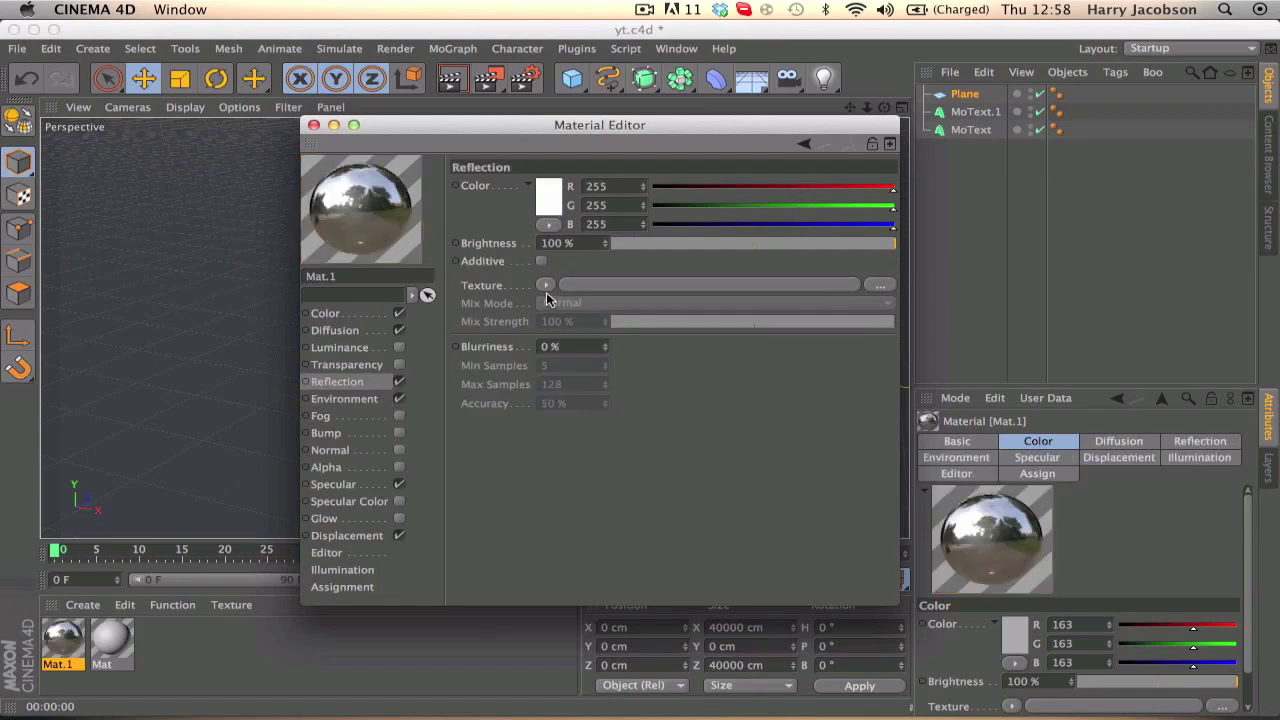
{"action": "left_click", "coordinate": [546, 288]}
{"action": "left_click", "coordinate": [572, 463]}
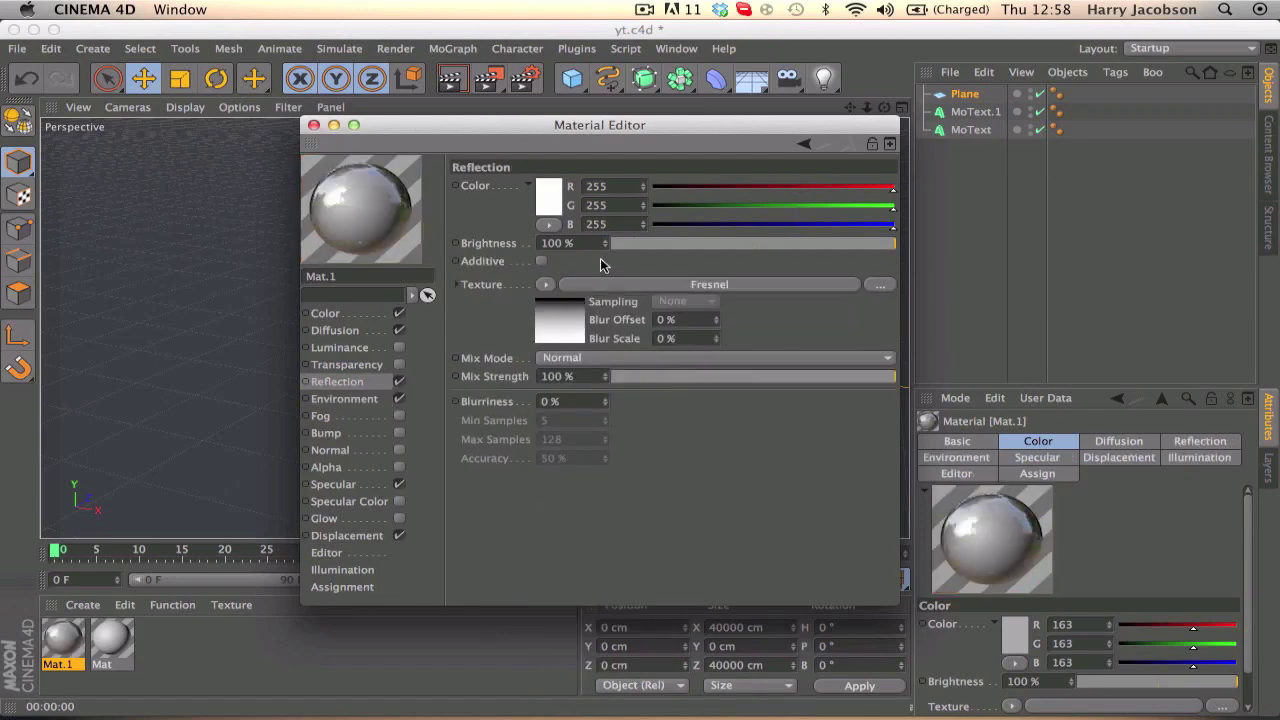
{"action": "left_click_drag", "start_coordinate": [670, 376], "coordinate": [685, 376]}
{"action": "left_click", "coordinate": [660, 243]}
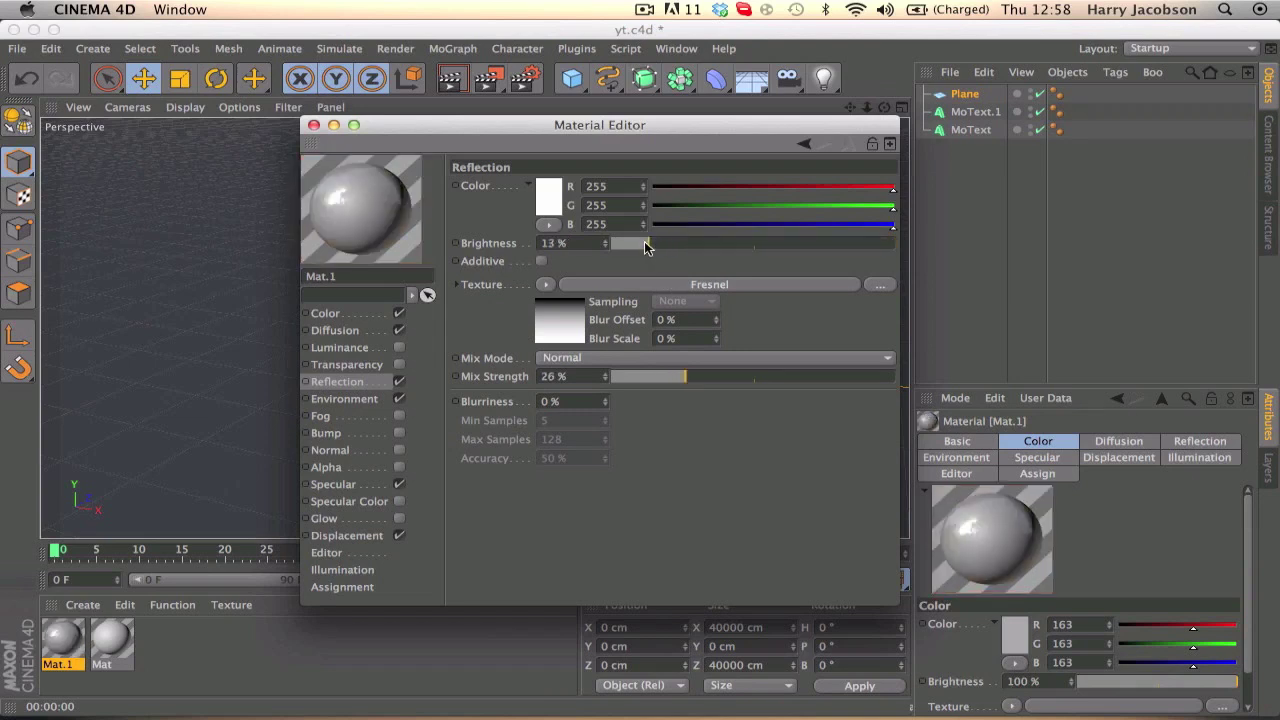
{"action": "left_click_drag", "start_coordinate": [649, 242], "coordinate": [641, 243]}
{"action": "left_click", "coordinate": [313, 125]}
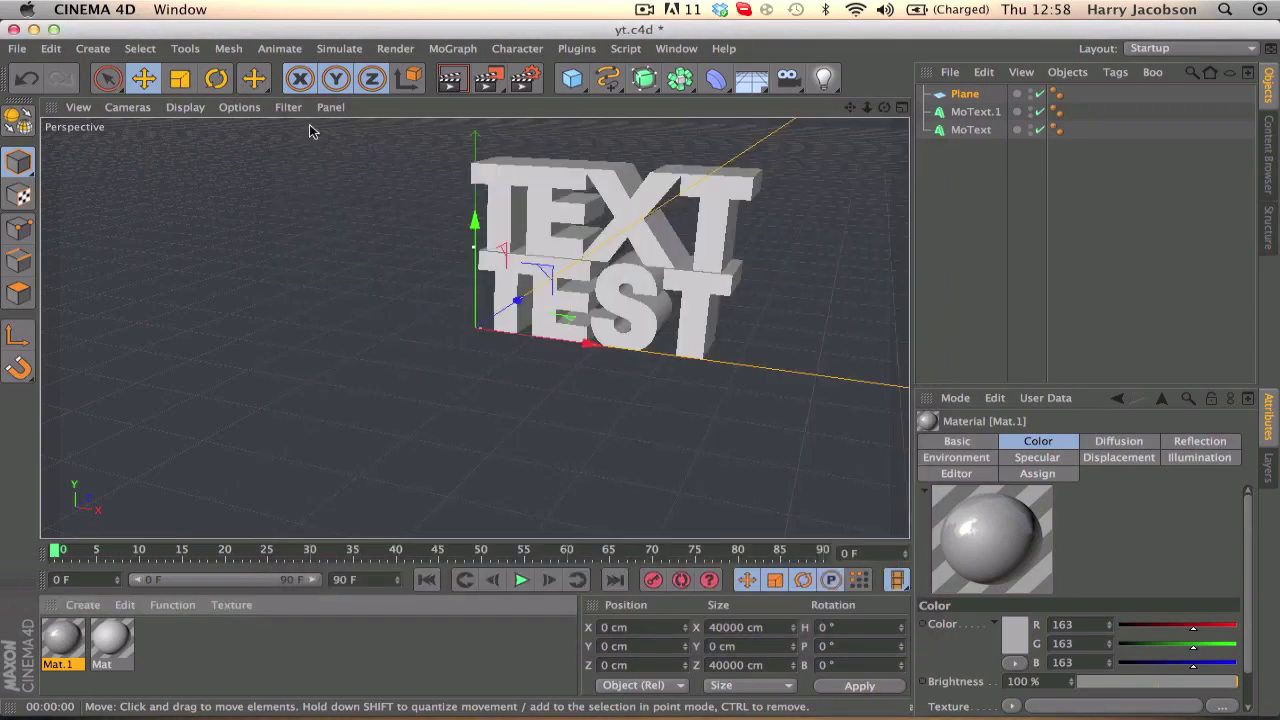
Apply Mat.1 to the floor plane and reduce its reflection mix strength, checking the reflection with preview renders
{"action": "left_click_drag", "start_coordinate": [74, 648], "coordinate": [262, 440]}
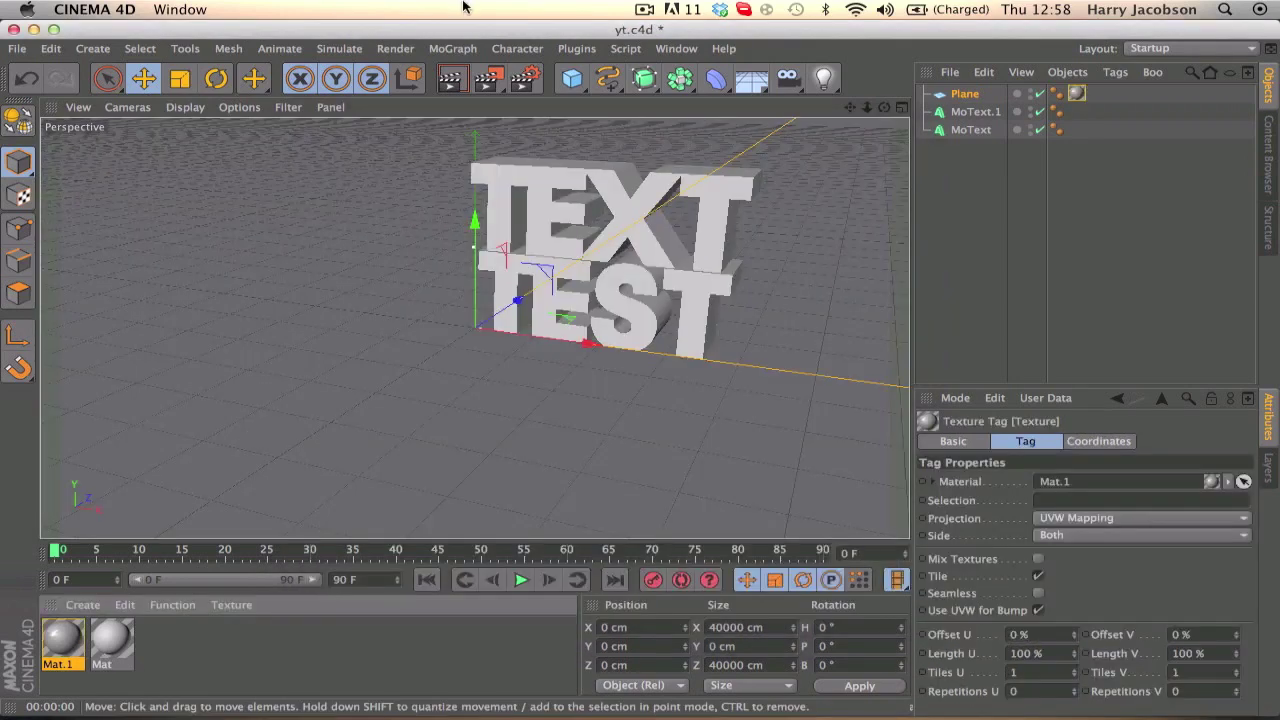
{"action": "left_click", "coordinate": [451, 78]}
{"action": "double_click", "coordinate": [64, 642]}
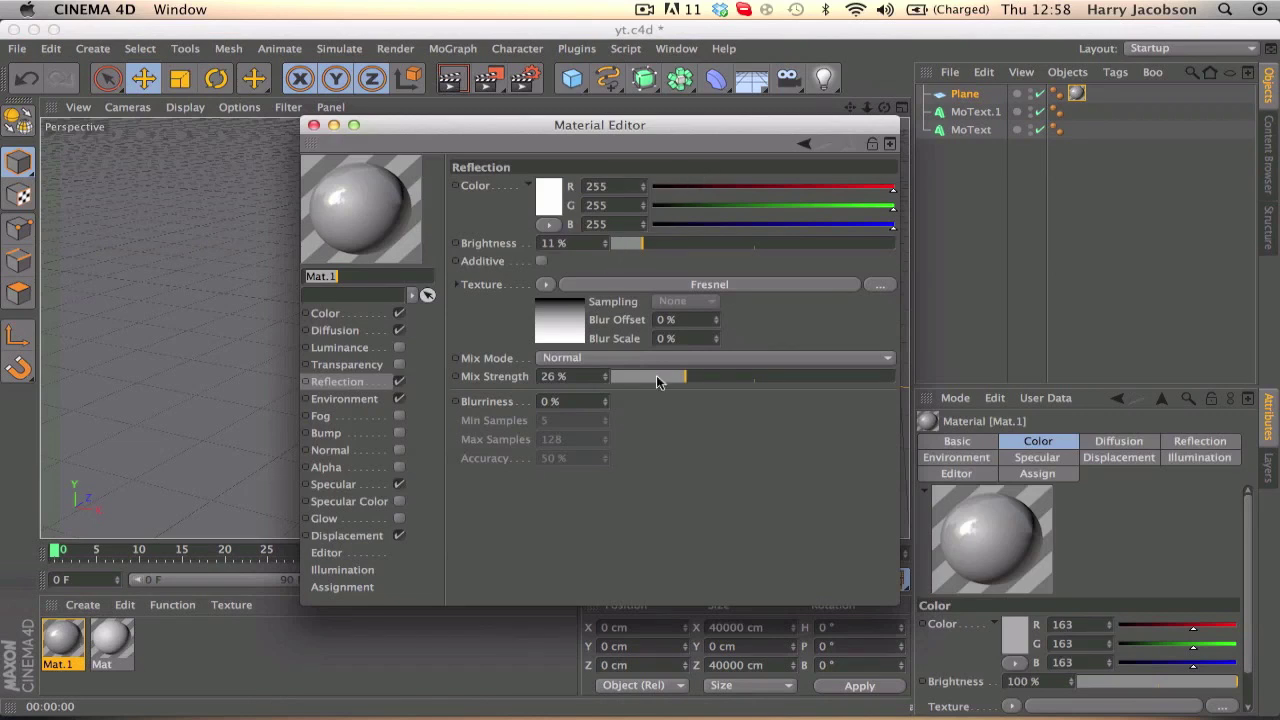
{"action": "left_click_drag", "start_coordinate": [668, 391], "coordinate": [641, 387]}
{"action": "left_click", "coordinate": [313, 125]}
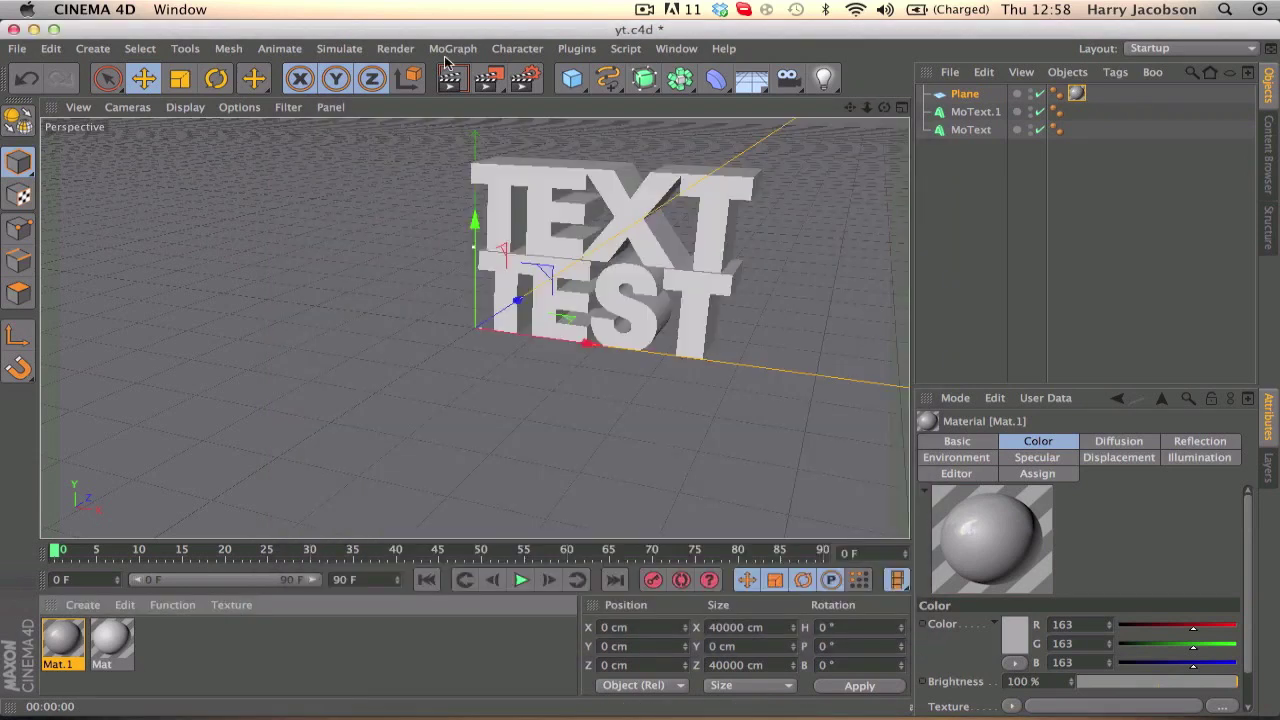
{"action": "left_click", "coordinate": [450, 78]}
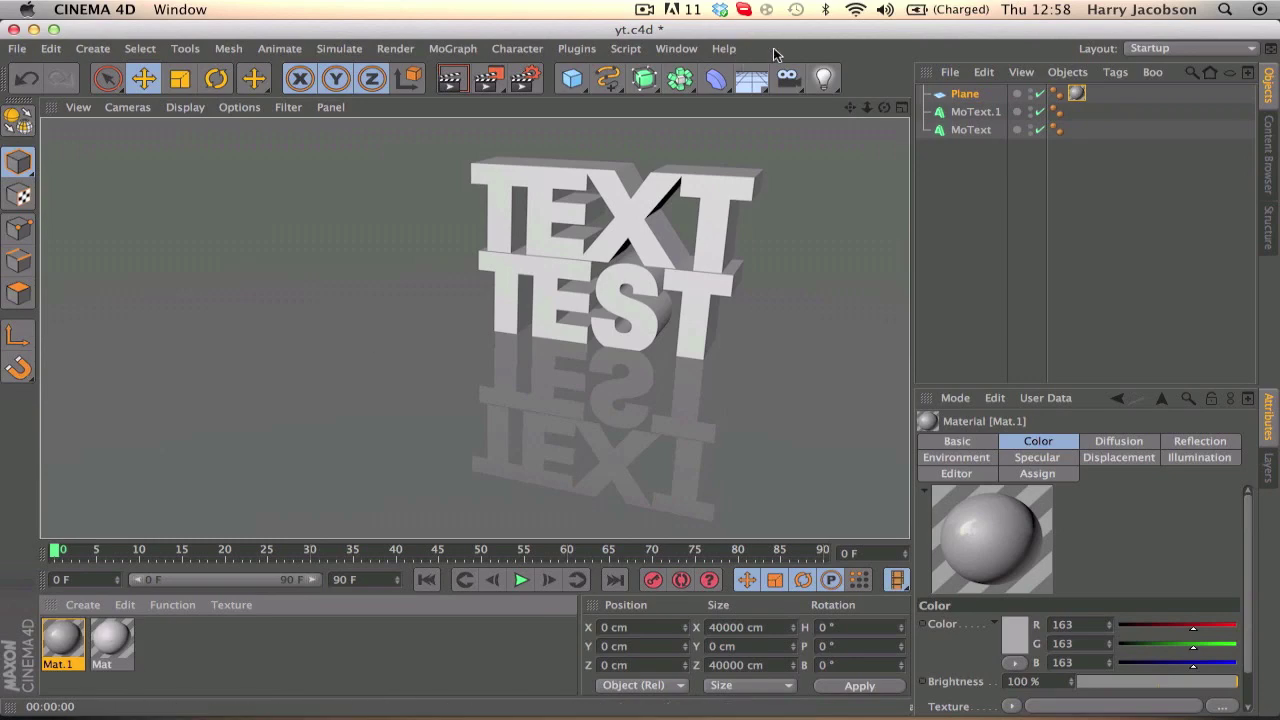
Add a Light and move it in front of and above the text, to about X 161, Y 347, Z -527 cm
{"action": "left_click_drag", "start_coordinate": [823, 78], "coordinate": [894, 96]}
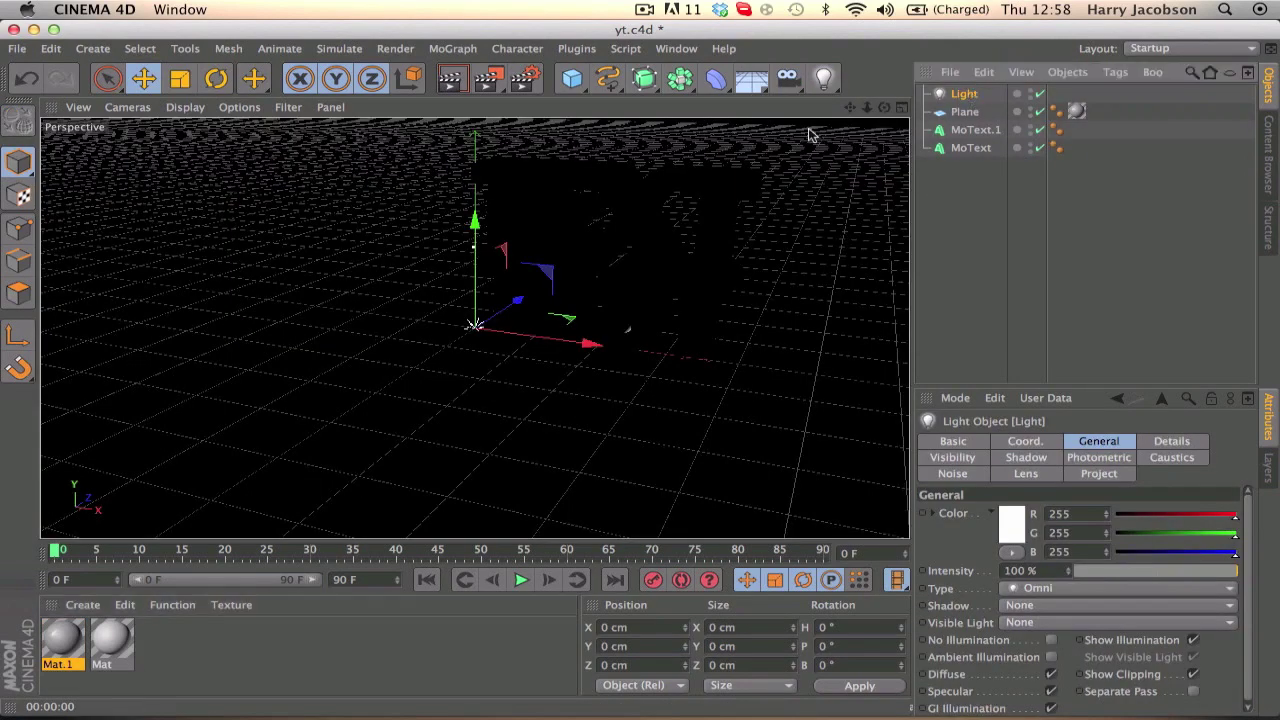
{"action": "left_click_drag", "start_coordinate": [517, 300], "coordinate": [312, 404]}
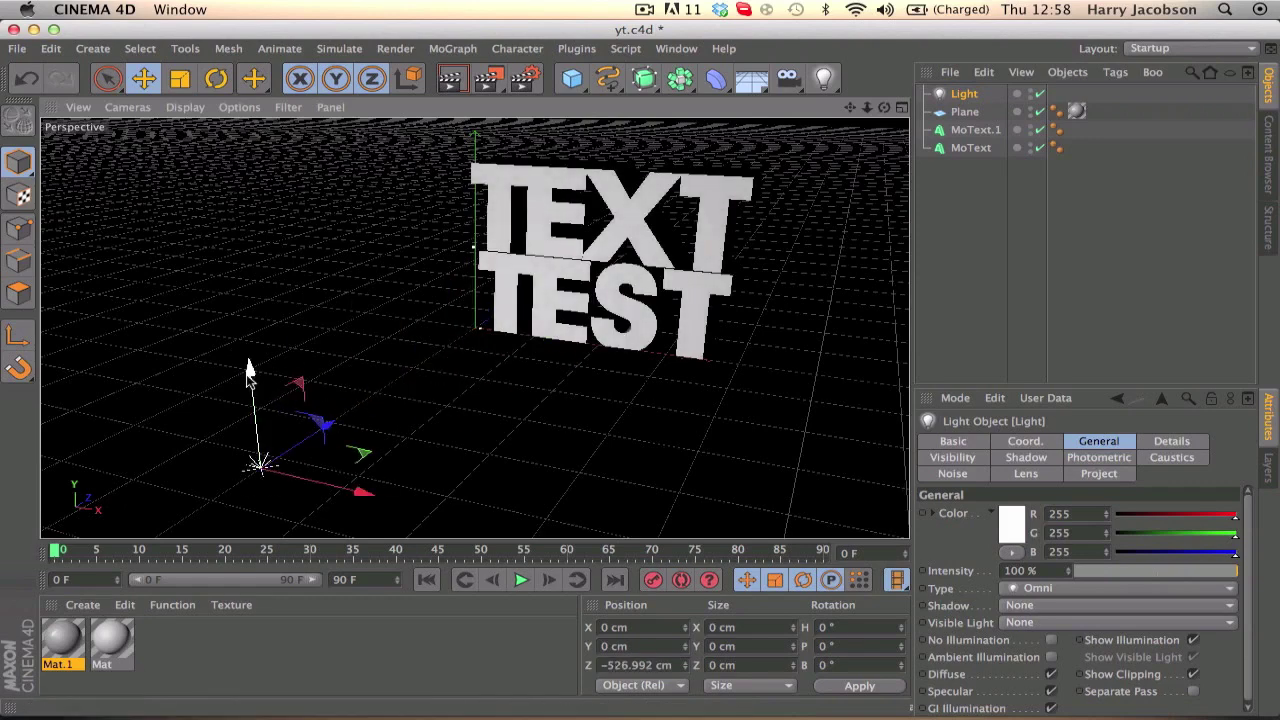
{"action": "left_click_drag", "start_coordinate": [250, 370], "coordinate": [240, 320]}
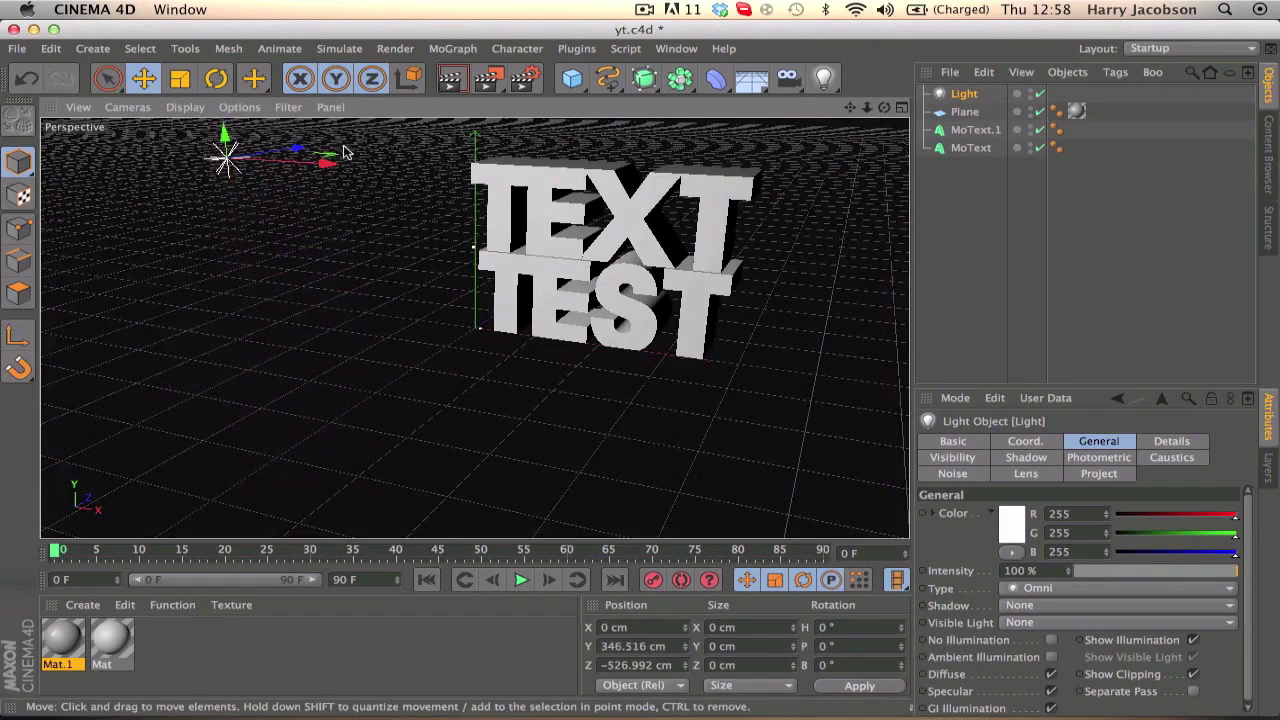
{"action": "left_click_drag", "start_coordinate": [343, 155], "coordinate": [487, 172]}
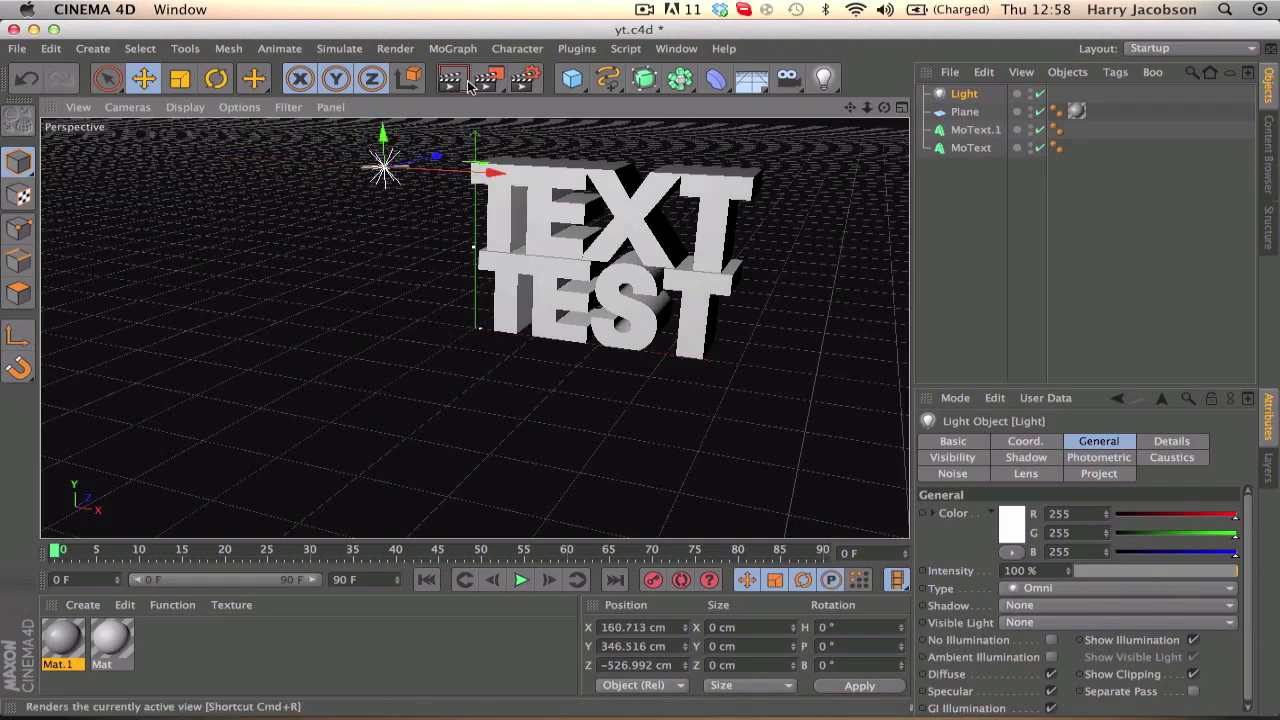
Give the light a pale warm color of RGB 247, 229, 220
{"action": "left_click", "coordinate": [1008, 515]}
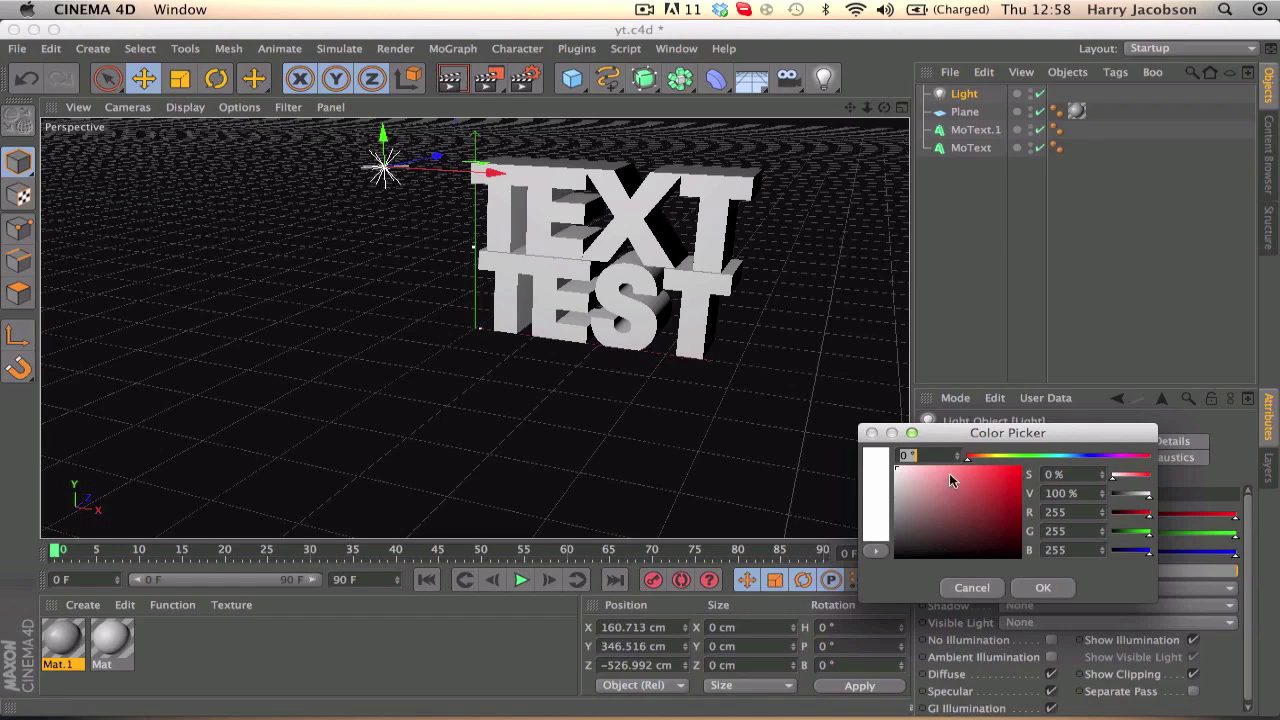
{"action": "left_click", "coordinate": [979, 459]}
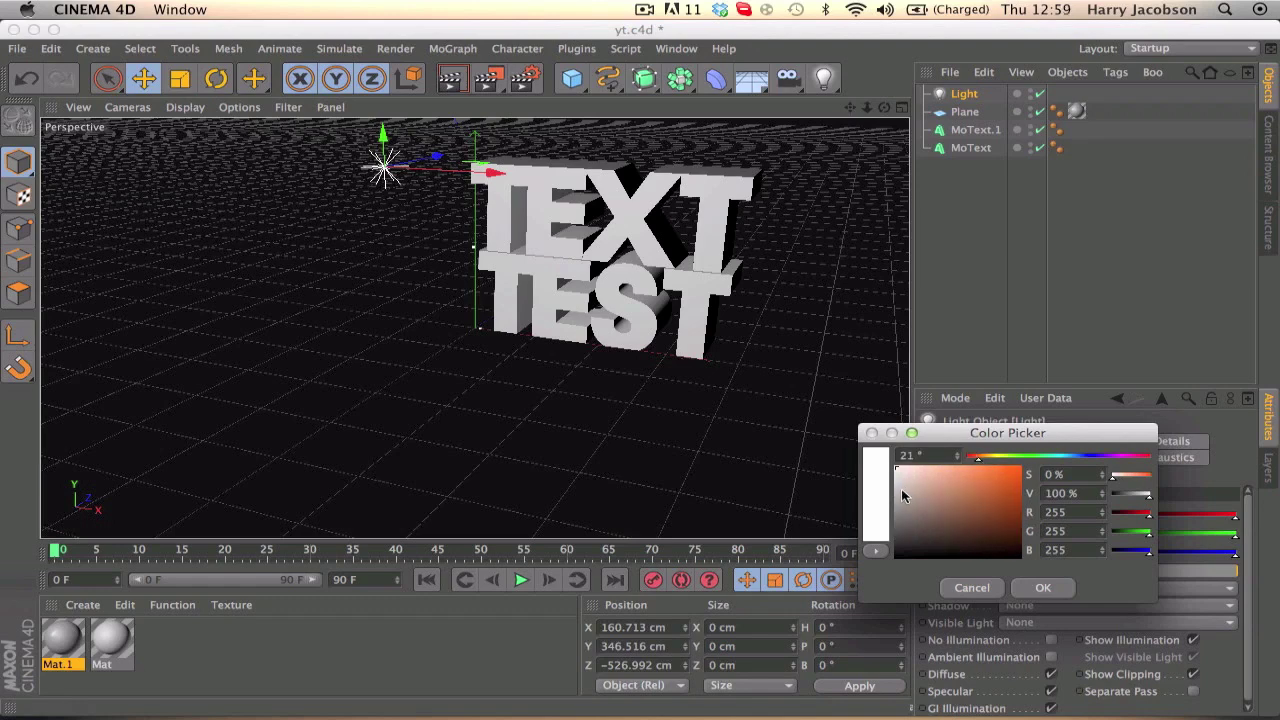
{"action": "left_click", "coordinate": [914, 475]}
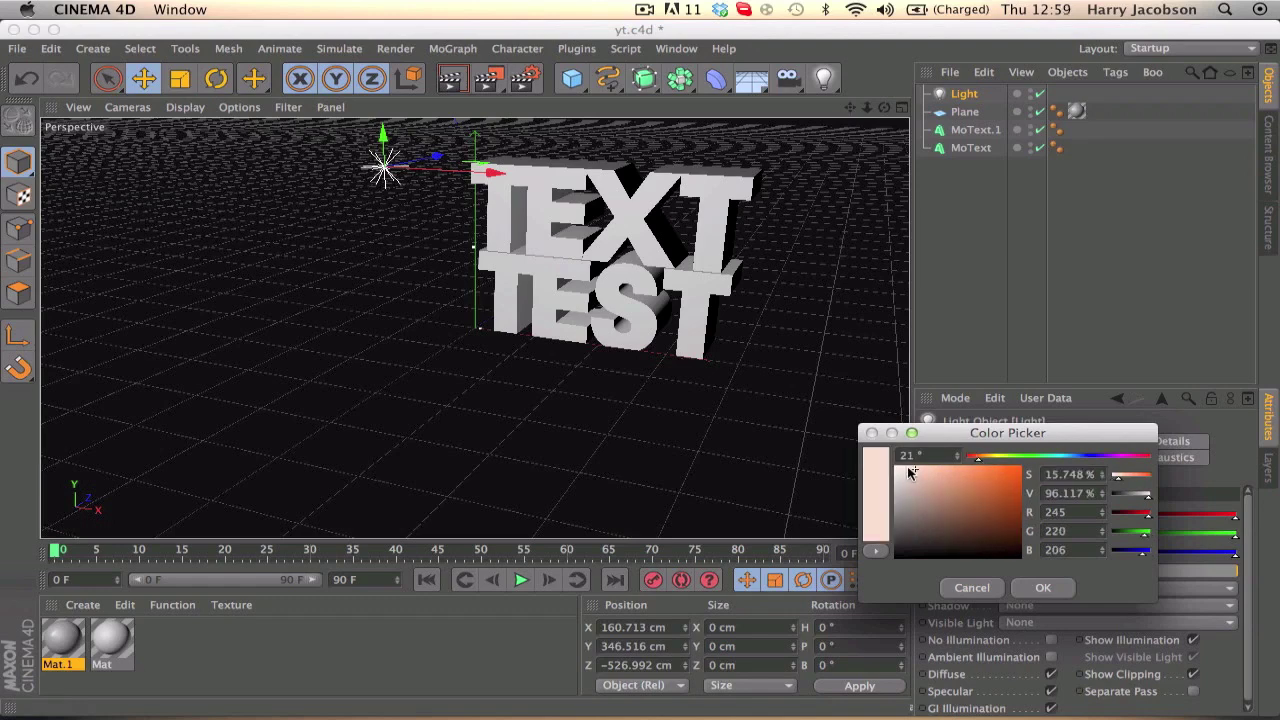
{"action": "left_click_drag", "start_coordinate": [908, 467], "coordinate": [907, 468]}
{"action": "left_click", "coordinate": [1041, 589]}
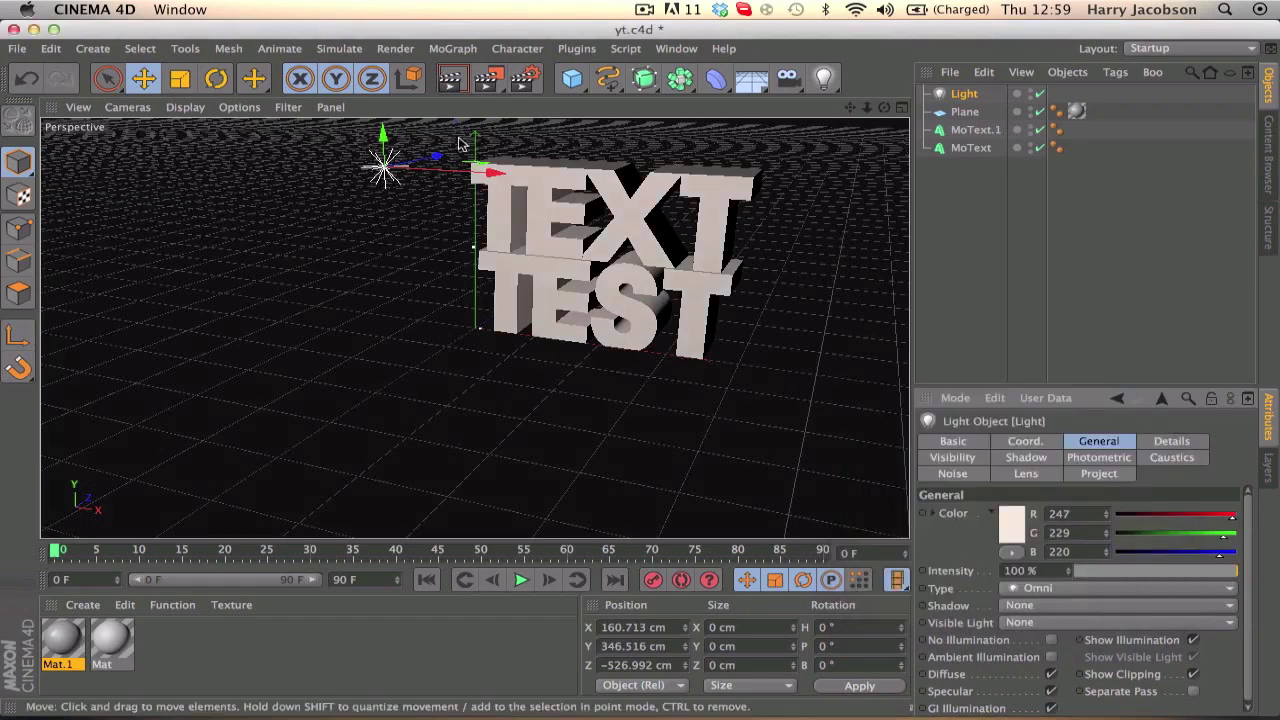
Render a preview of the active view to check the light's warm color and save the project
{"action": "left_click", "coordinate": [452, 88]}
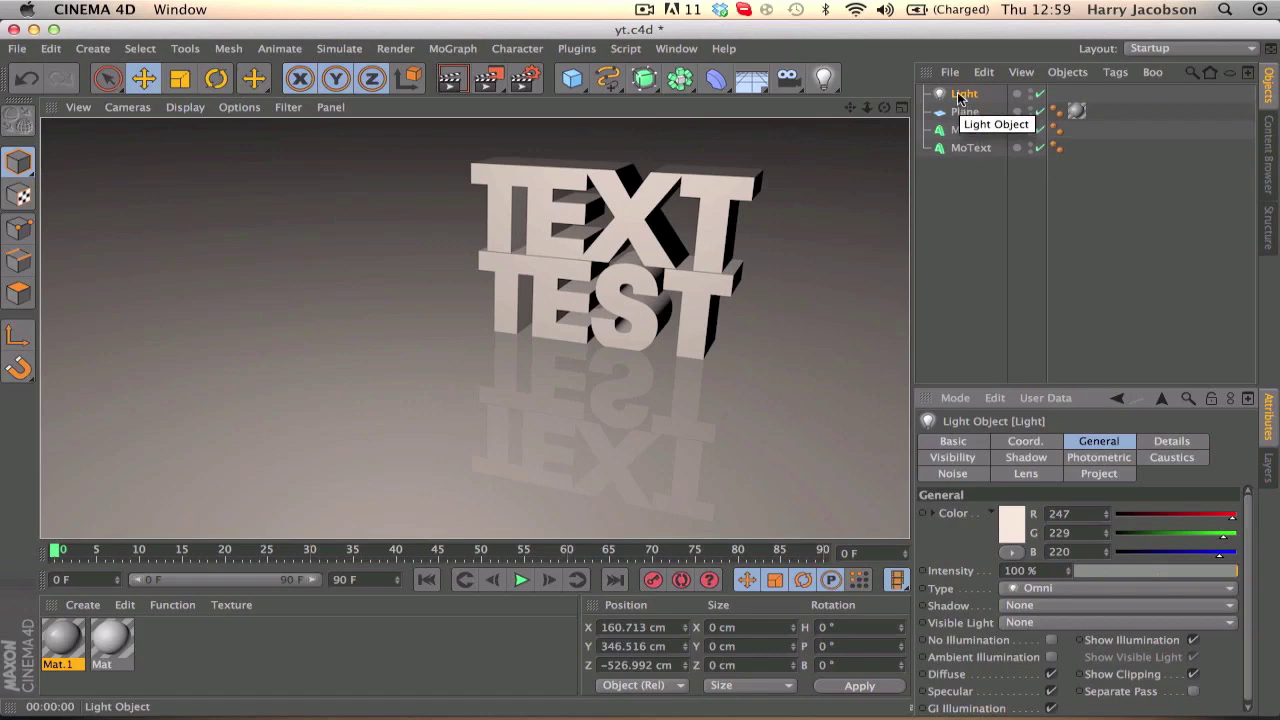
{"action": "left_click", "coordinate": [958, 96]}
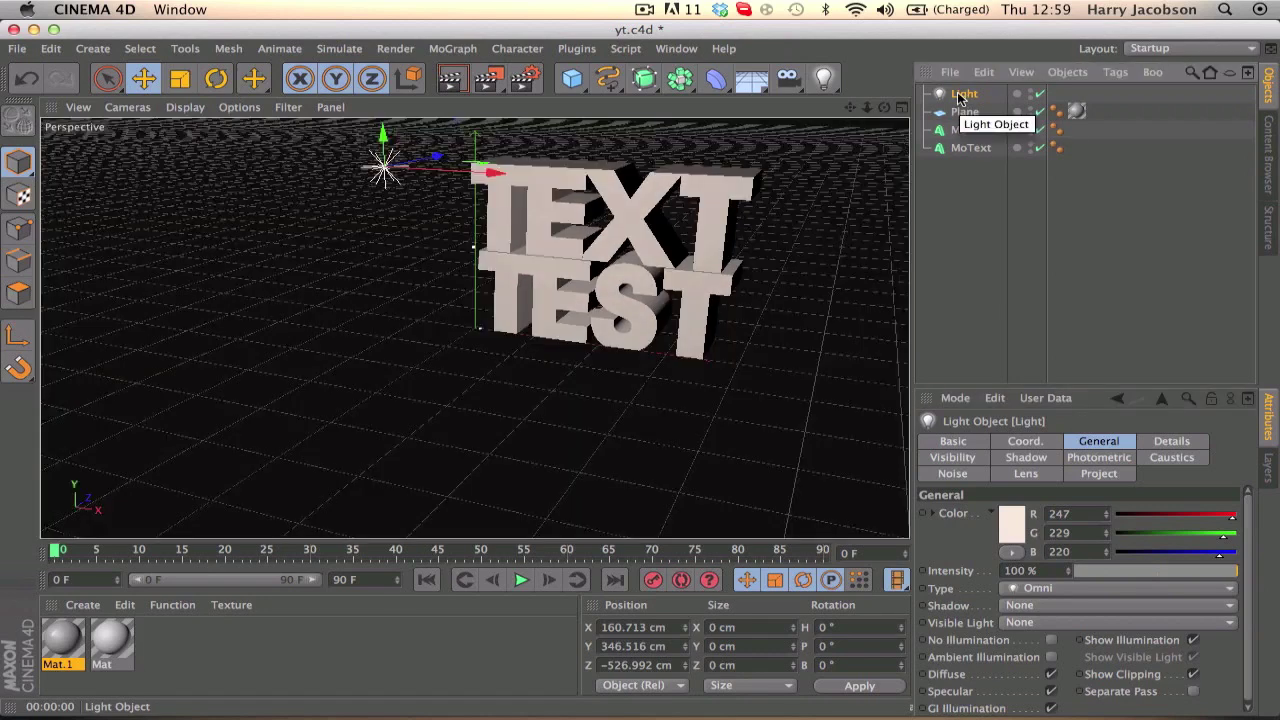
{"action": "key", "text": "super+s"}
Try a copied second light at about X 358, Y 347, Z -25 cm, and remove the copy after a test render
{"action": "left_click", "coordinate": [958, 96]}
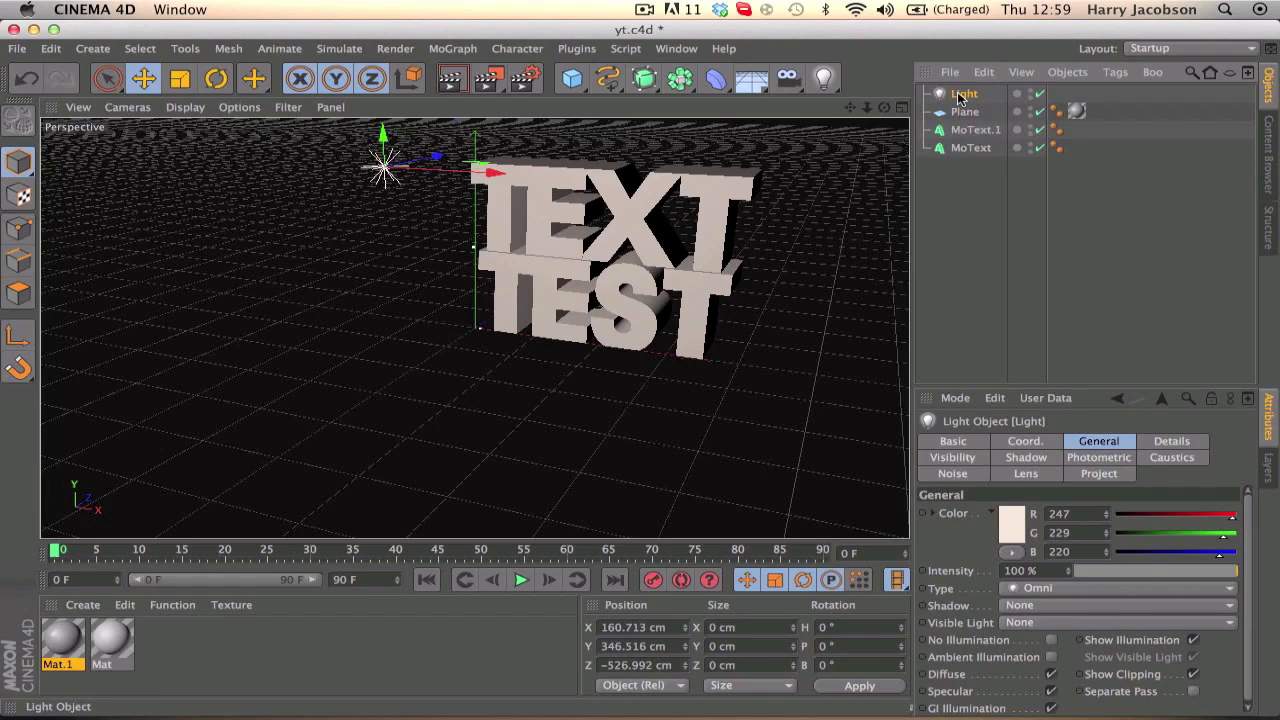
{"action": "key", "text": "super+c"}
{"action": "key", "text": "super+v"}
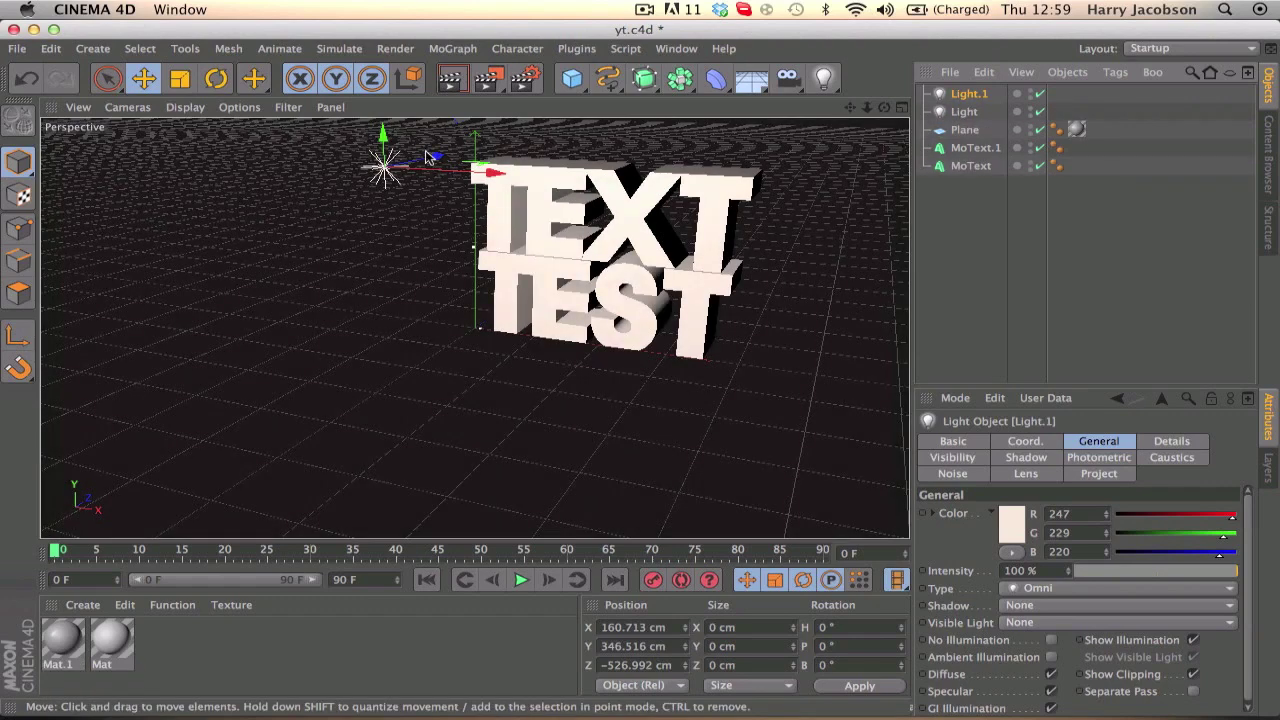
{"action": "left_click_drag", "start_coordinate": [430, 162], "coordinate": [714, 127]}
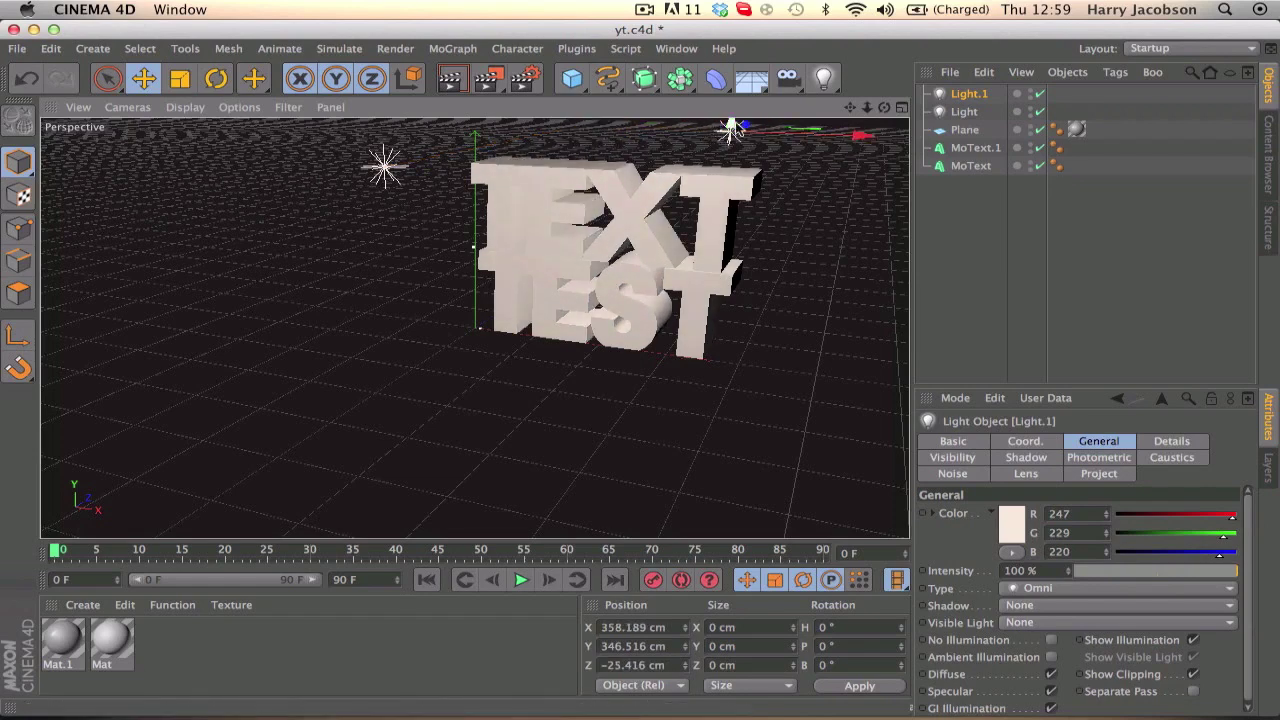
{"action": "left_click", "coordinate": [452, 82]}
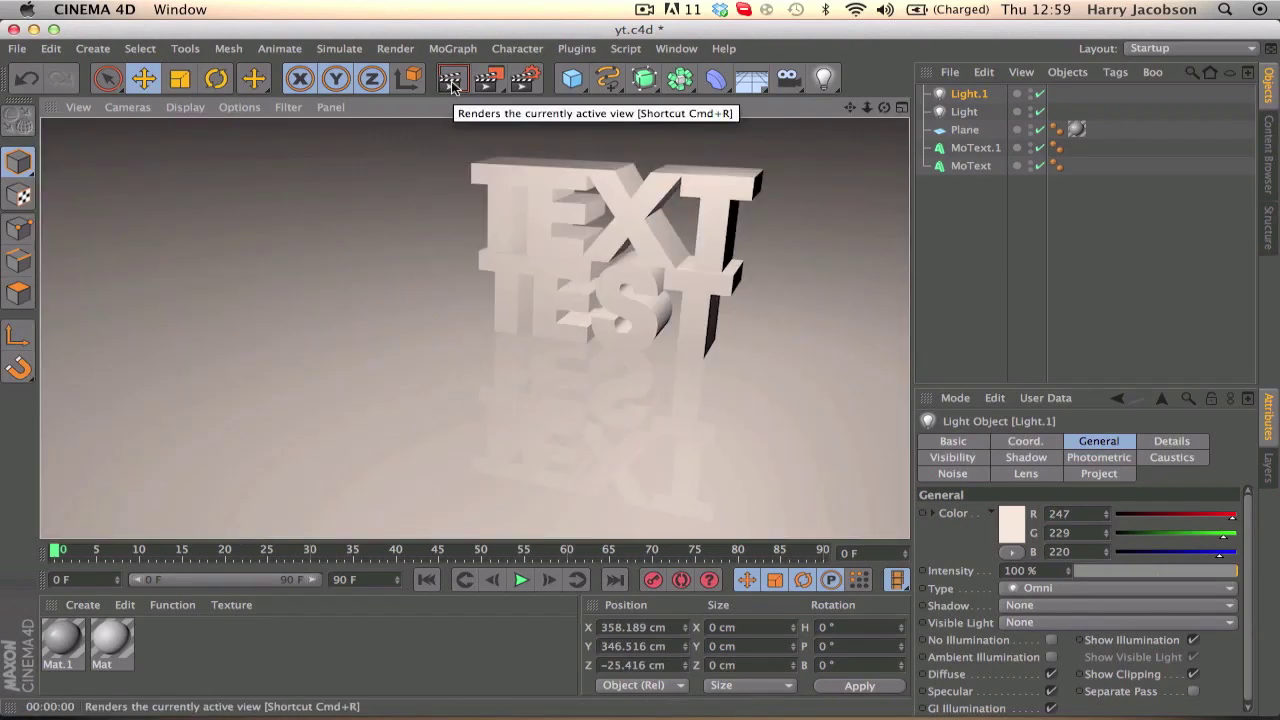
{"action": "left_click", "coordinate": [978, 94]}
{"action": "key", "text": "Delete"}
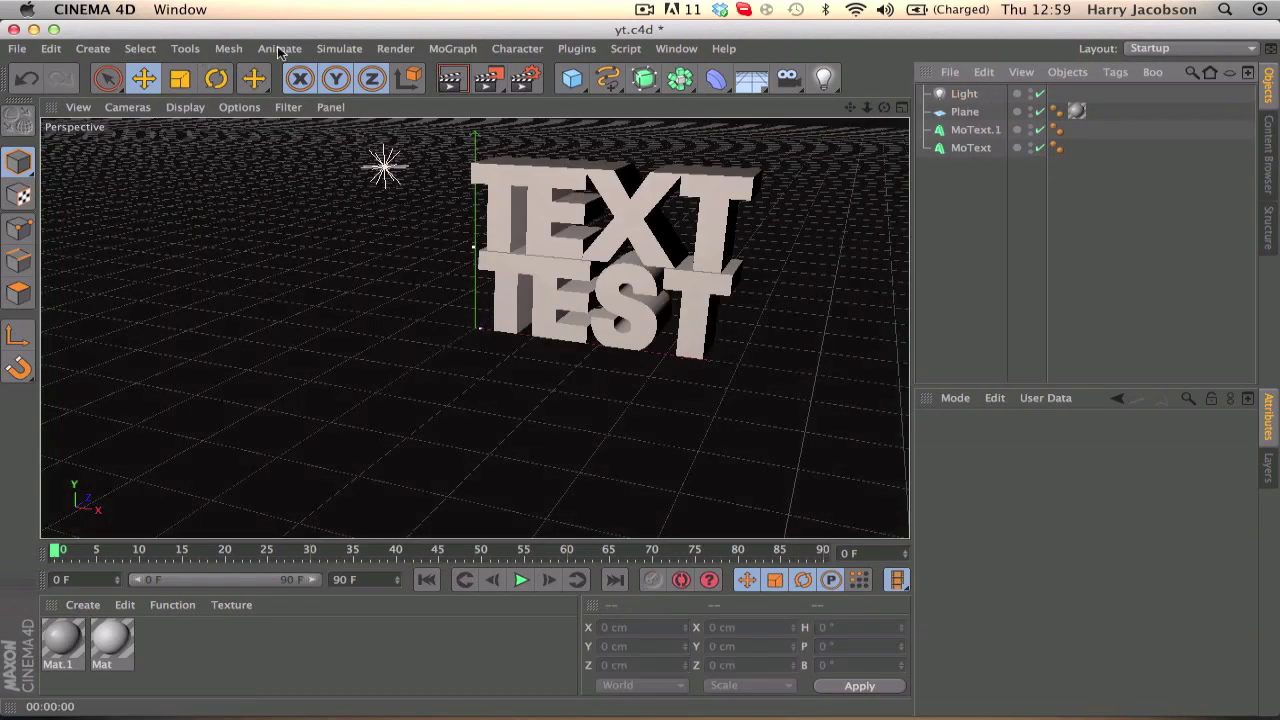
{"action": "left_click", "coordinate": [452, 80]}
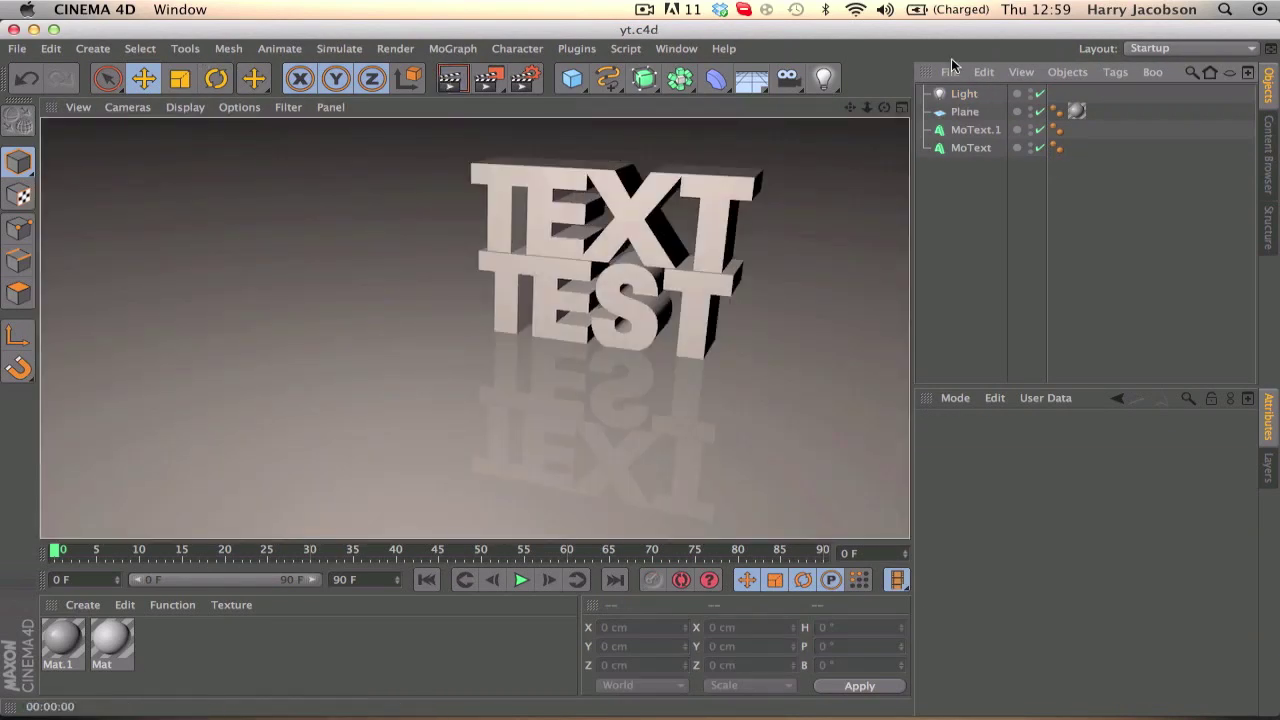
Add a Collider Body simulation tag to the floor plane
{"action": "left_click", "coordinate": [962, 114]}
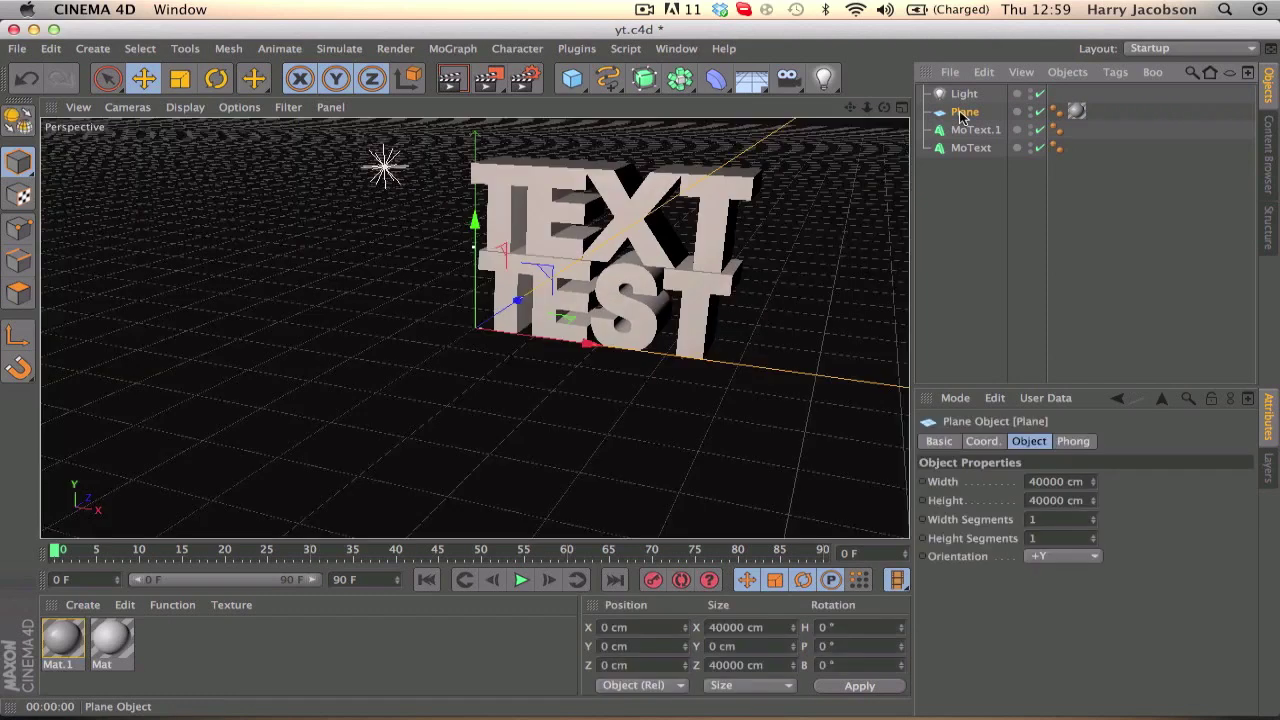
{"action": "right_click", "coordinate": [963, 115]}
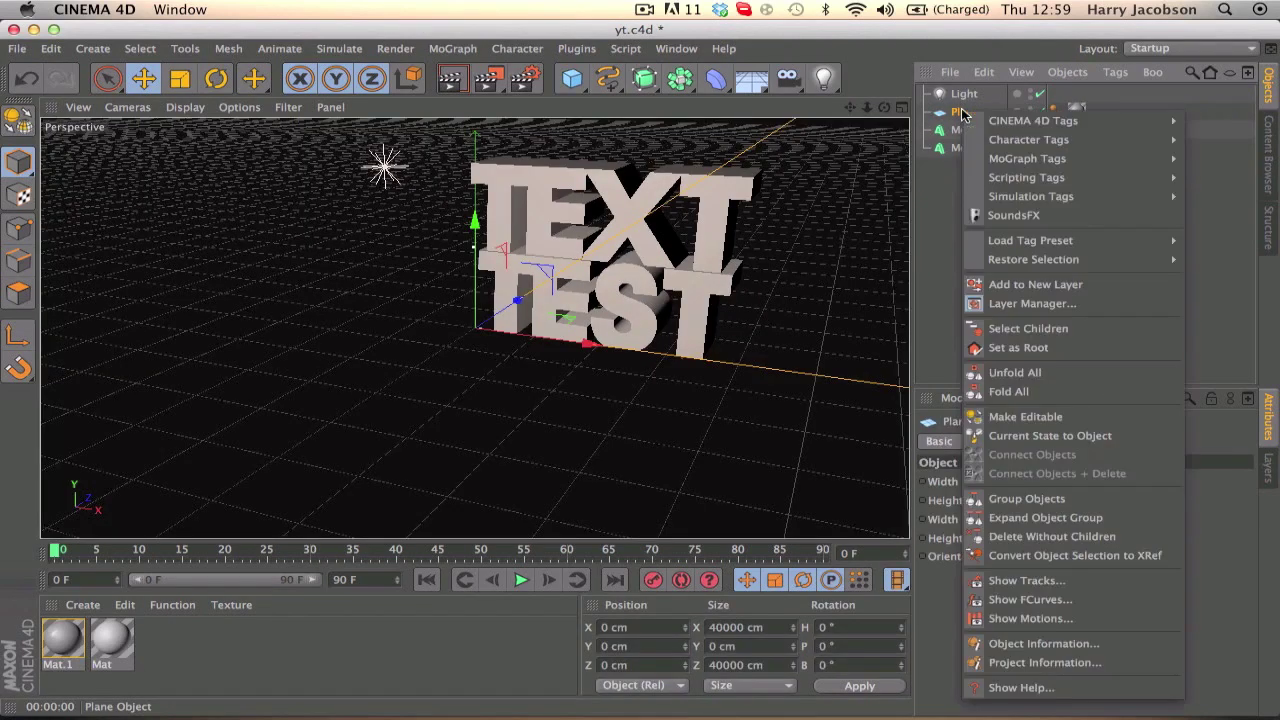
{"action": "mouse_move", "coordinate": [1008, 168]}
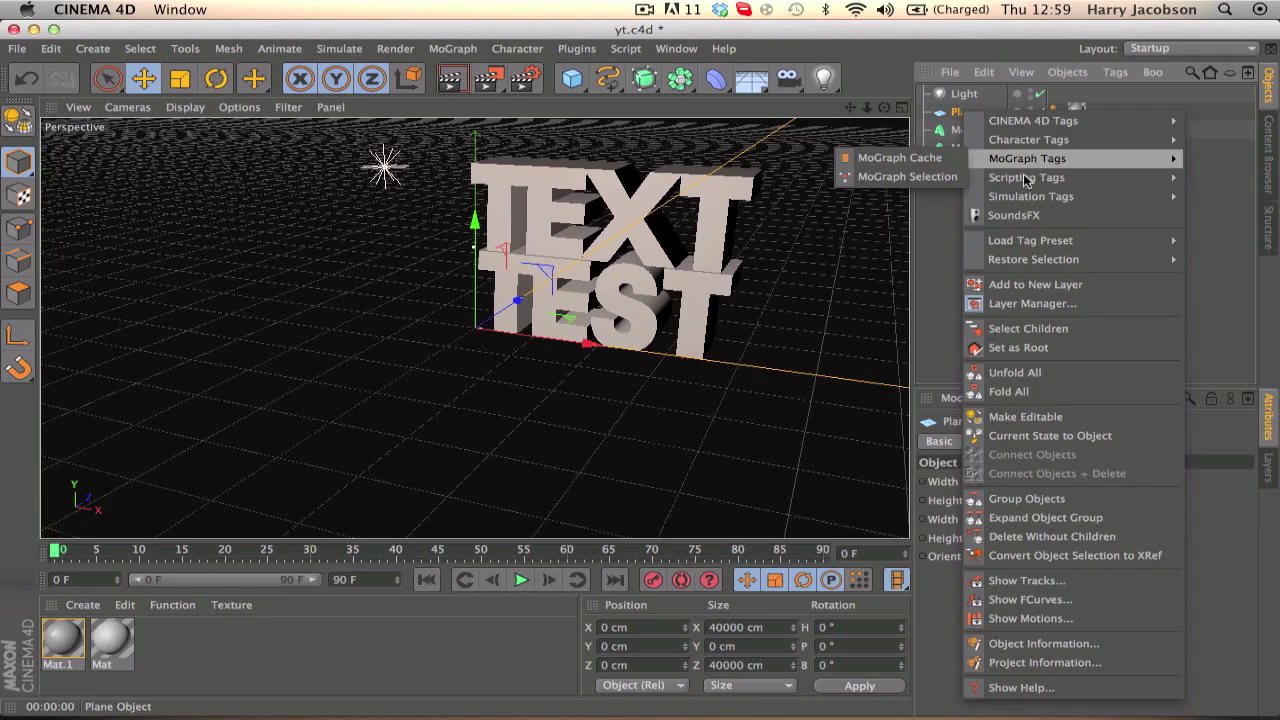
{"action": "mouse_move", "coordinate": [1018, 198]}
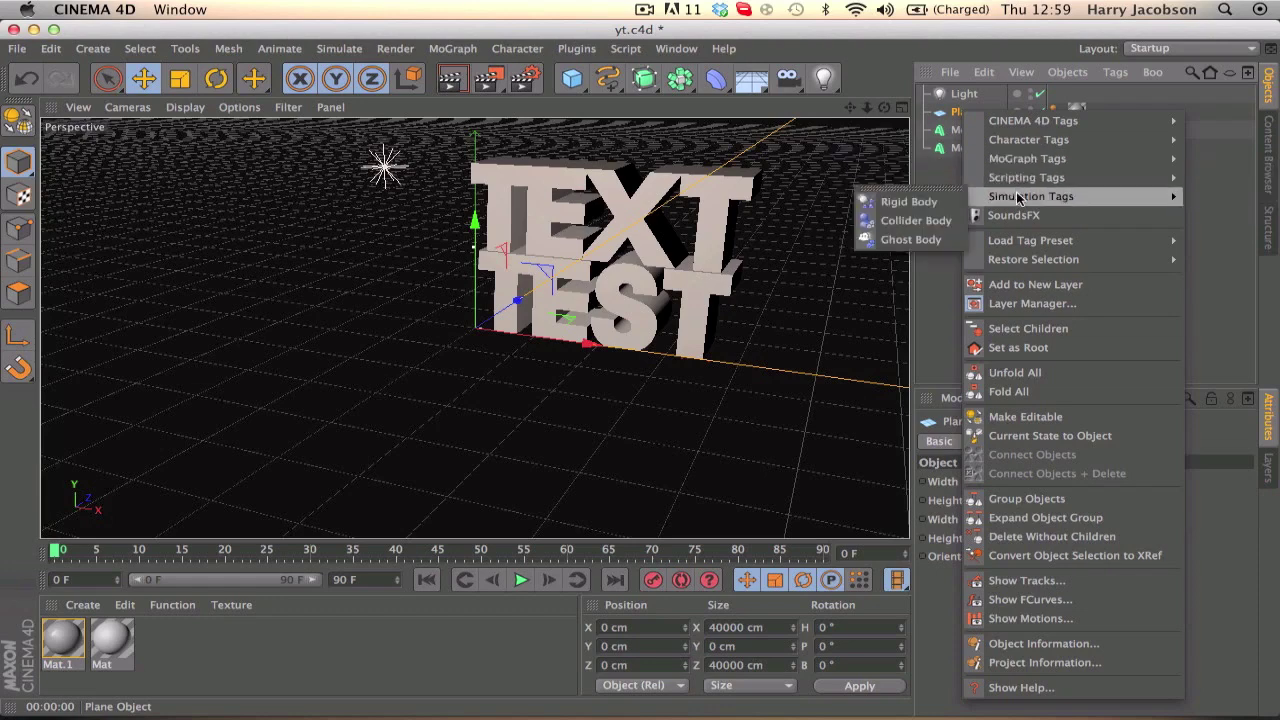
{"action": "left_click", "coordinate": [905, 202]}
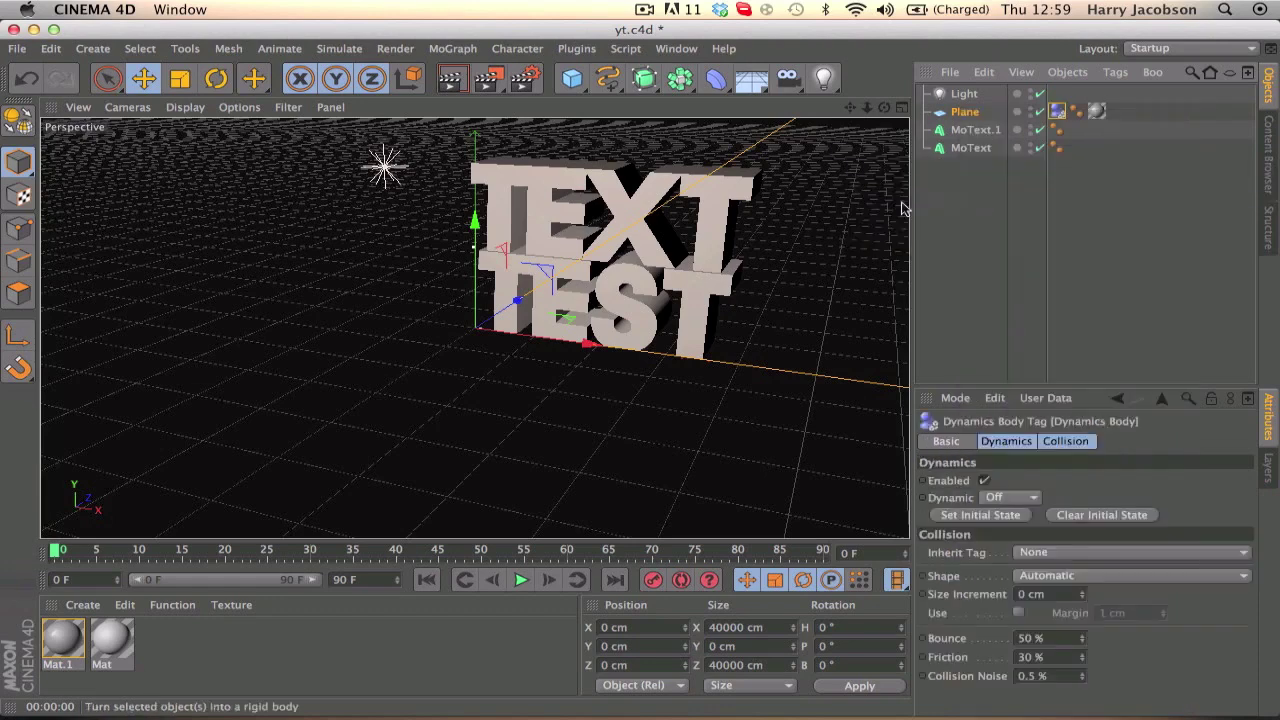
Add Rigid Body simulation tags to both MoText objects and save the project
{"action": "left_click", "coordinate": [968, 132]}
{"action": "left_click", "coordinate": [966, 148], "text": "shift"}
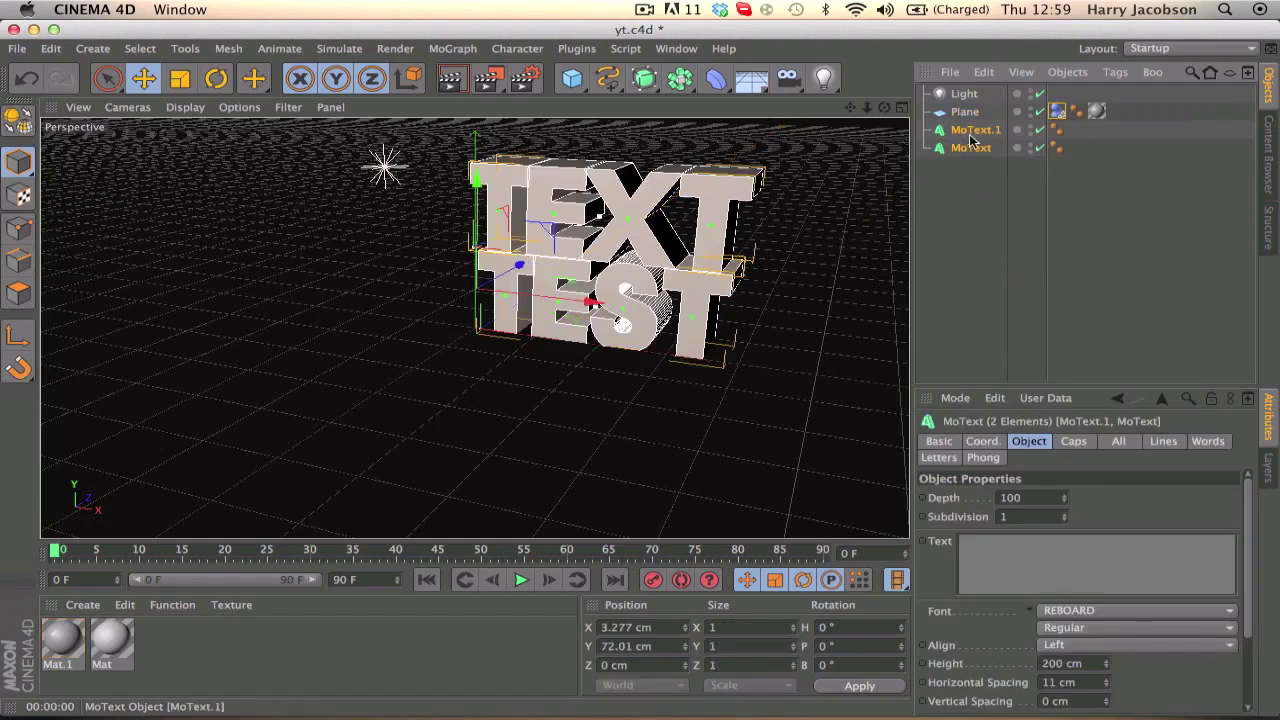
{"action": "right_click", "coordinate": [970, 141]}
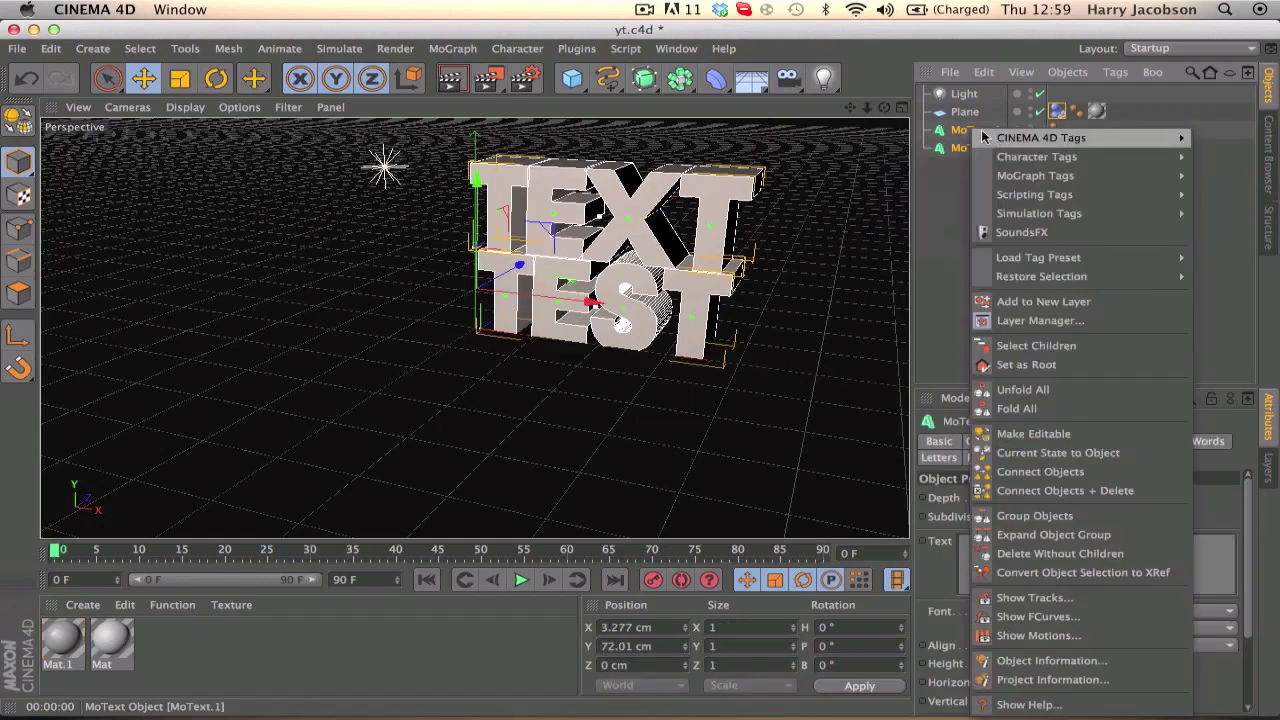
{"action": "mouse_move", "coordinate": [1031, 215]}
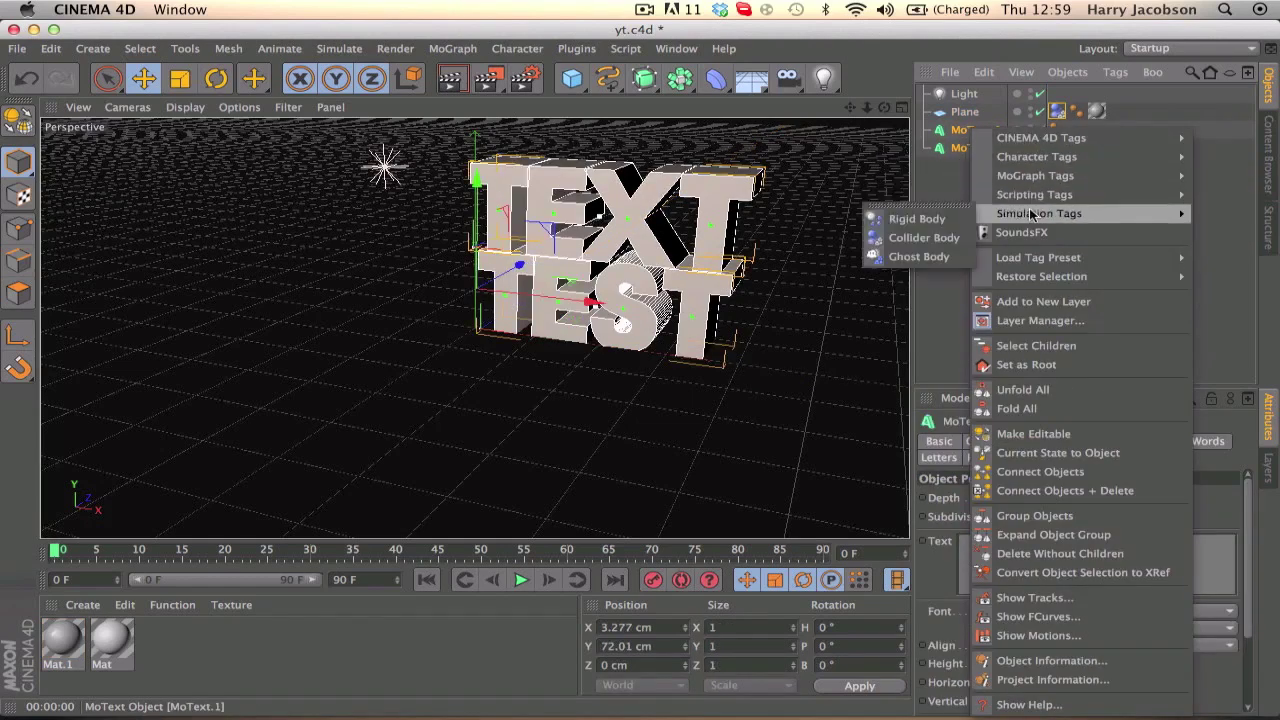
{"action": "left_click", "coordinate": [915, 218]}
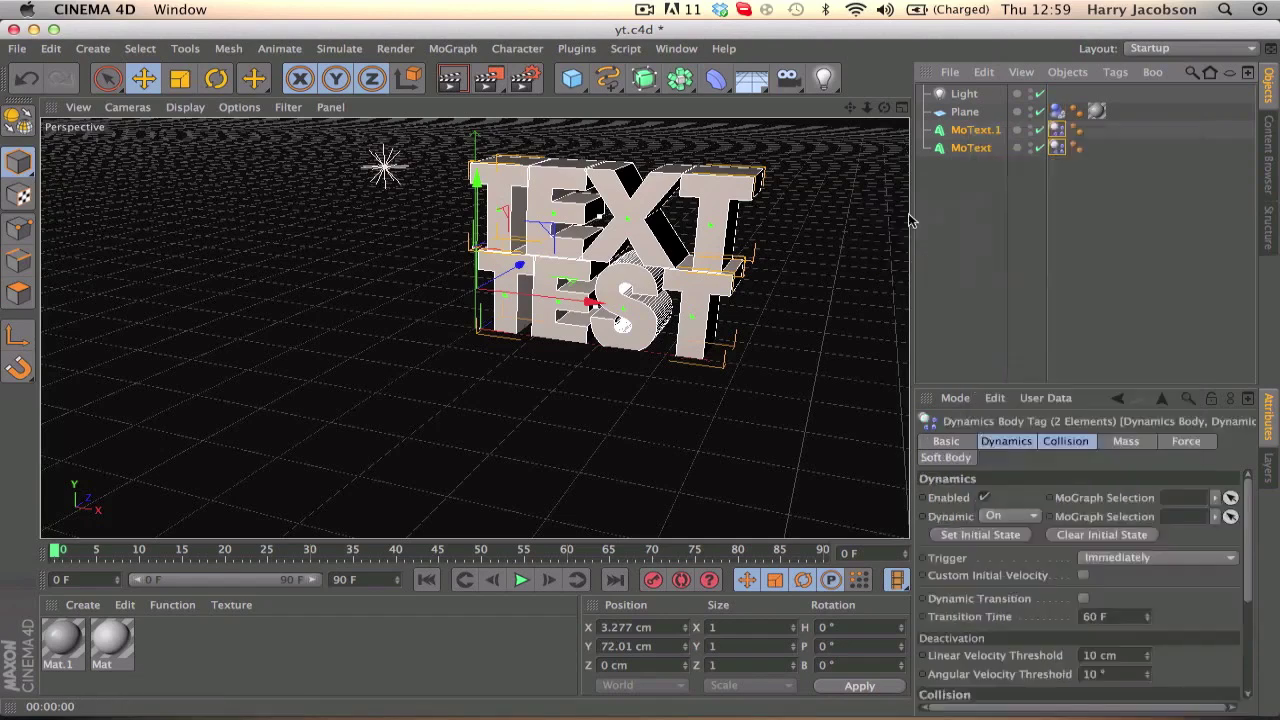
{"action": "left_click", "coordinate": [977, 203]}
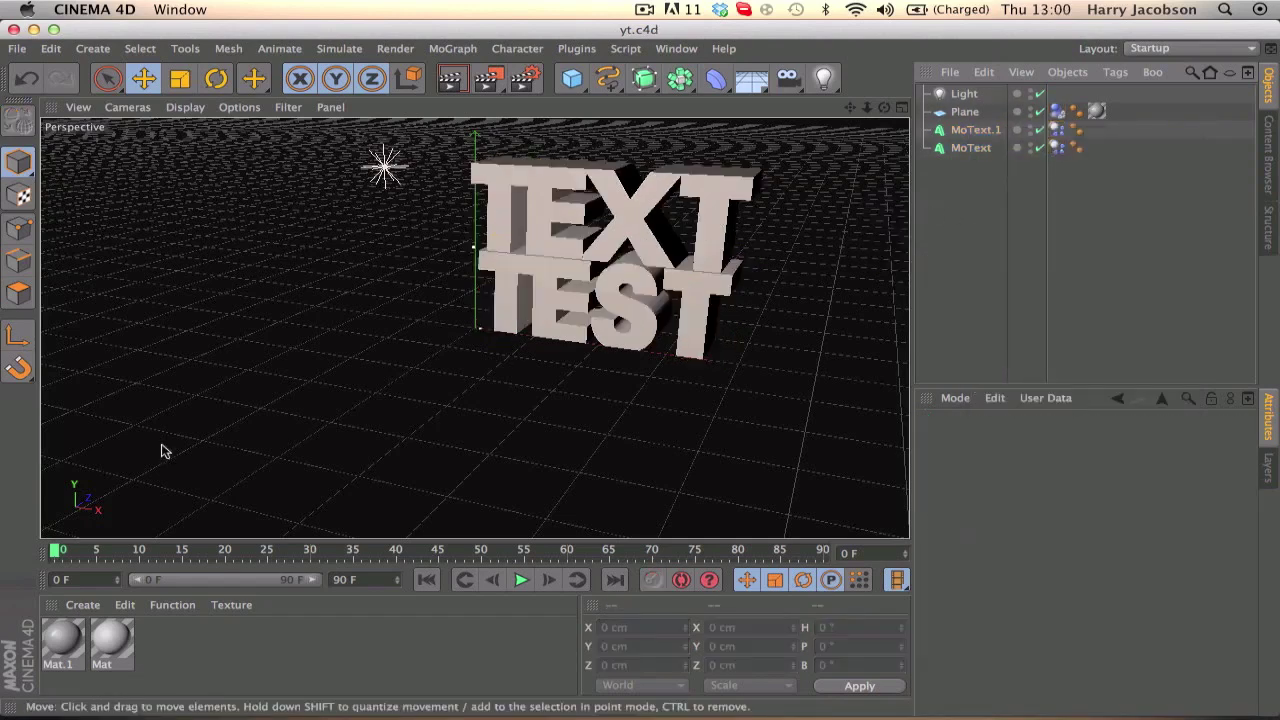
{"action": "key", "text": "super+s"}
Set the color of the material Mat to a blue of RGB 38, 123, 242
{"action": "double_click", "coordinate": [110, 640]}
{"action": "left_click", "coordinate": [331, 313]}
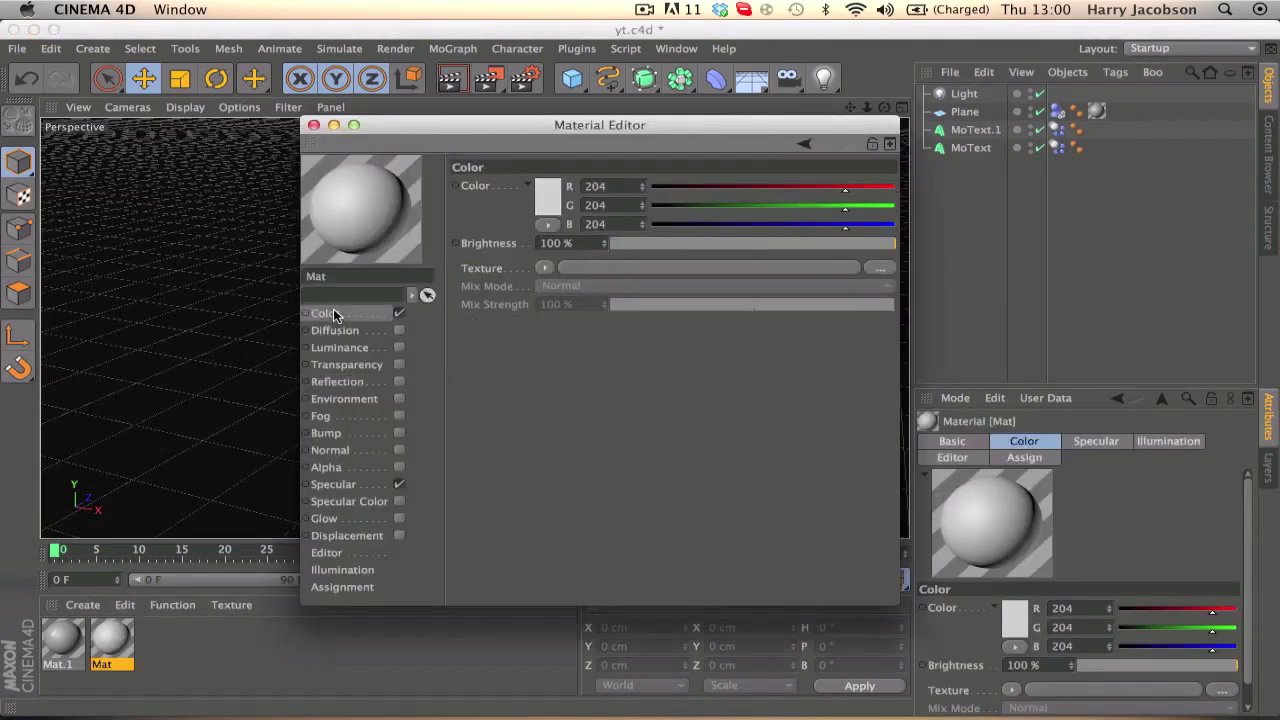
{"action": "left_click", "coordinate": [540, 202]}
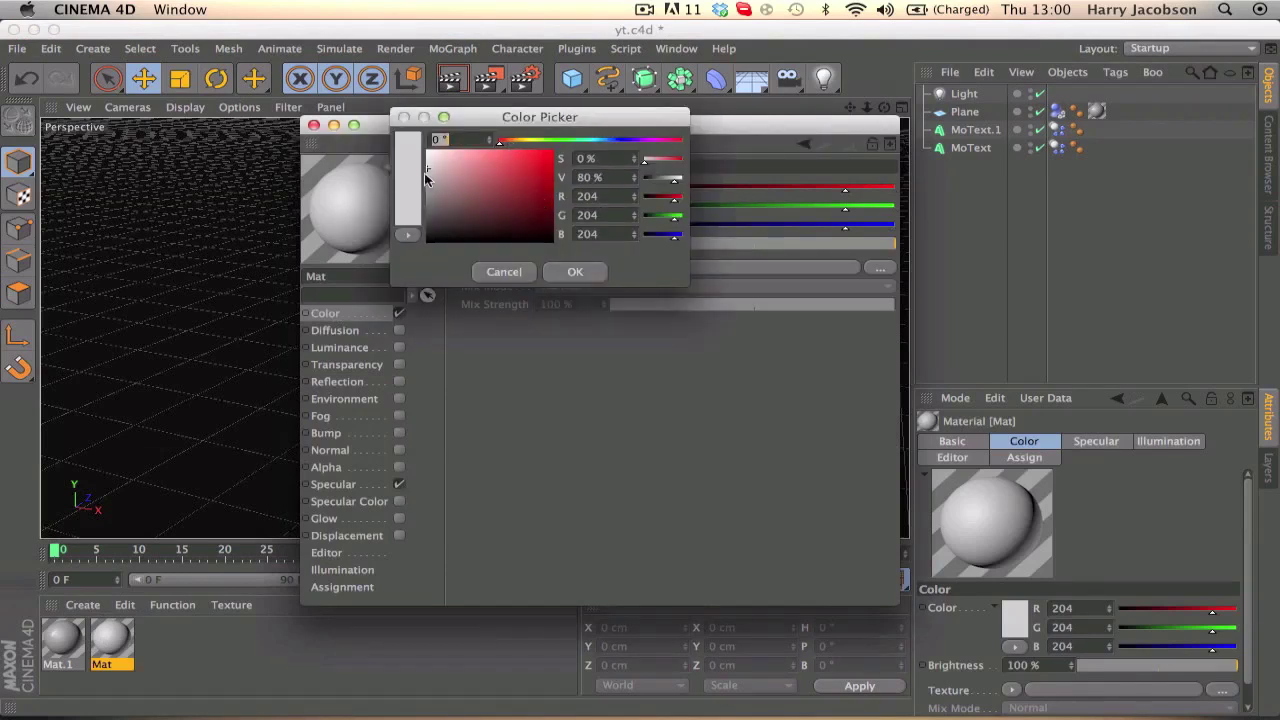
{"action": "left_click", "coordinate": [503, 272]}
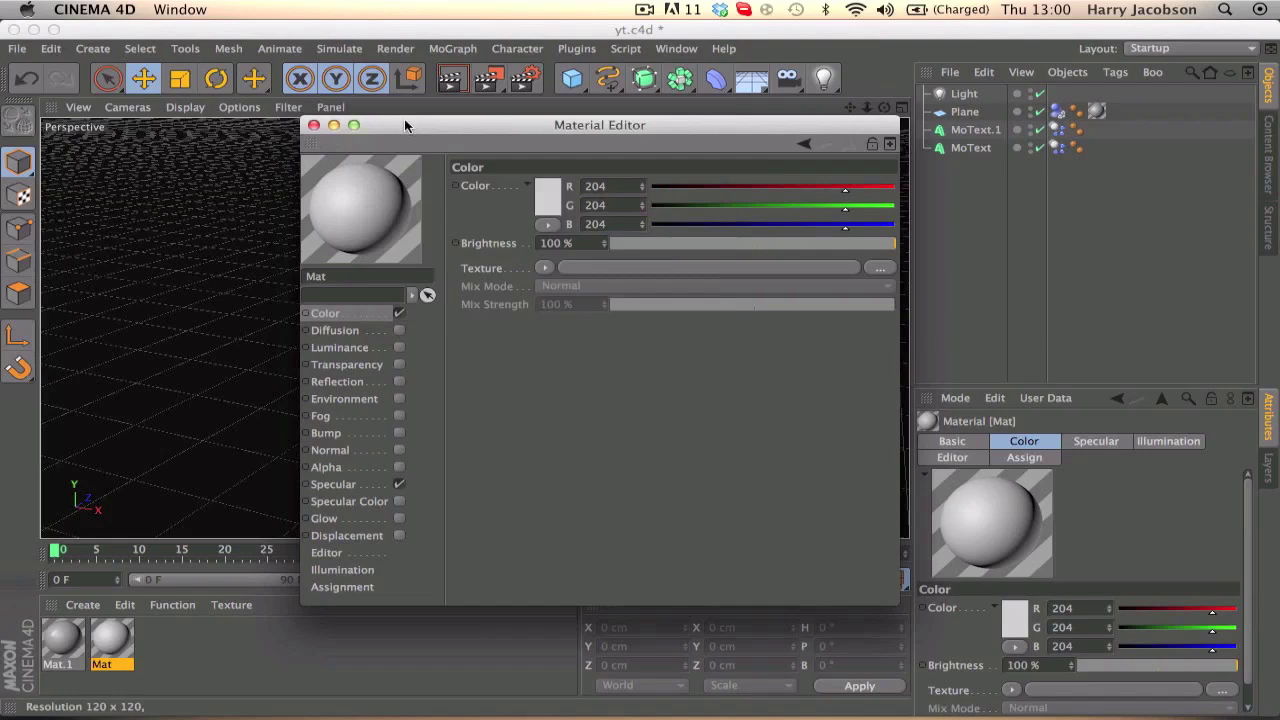
{"action": "mouse_move", "coordinate": [405, 124]}
{"action": "left_mouse_down"}
{"action": "mouse_move", "coordinate": [405, 336]}
{"action": "mouse_move", "coordinate": [383, 466]}
{"action": "mouse_move", "coordinate": [418, 126]}
{"action": "left_mouse_up"}
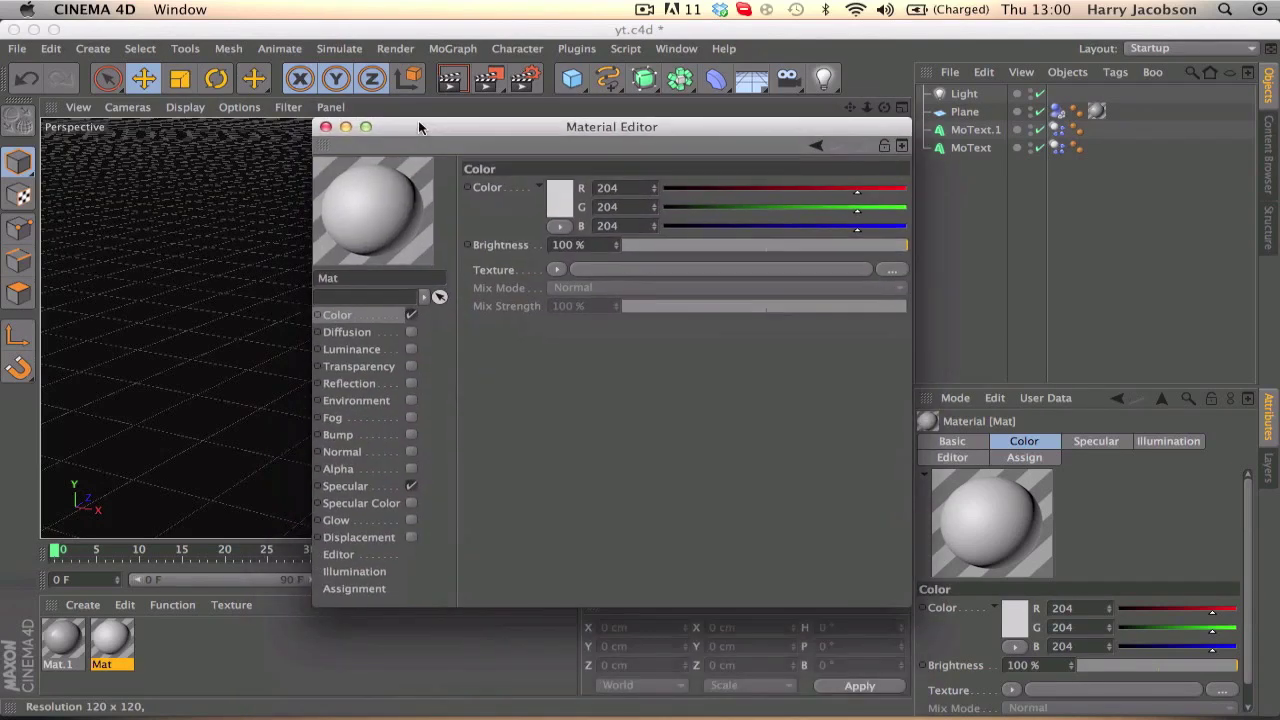
{"action": "left_click", "coordinate": [560, 200]}
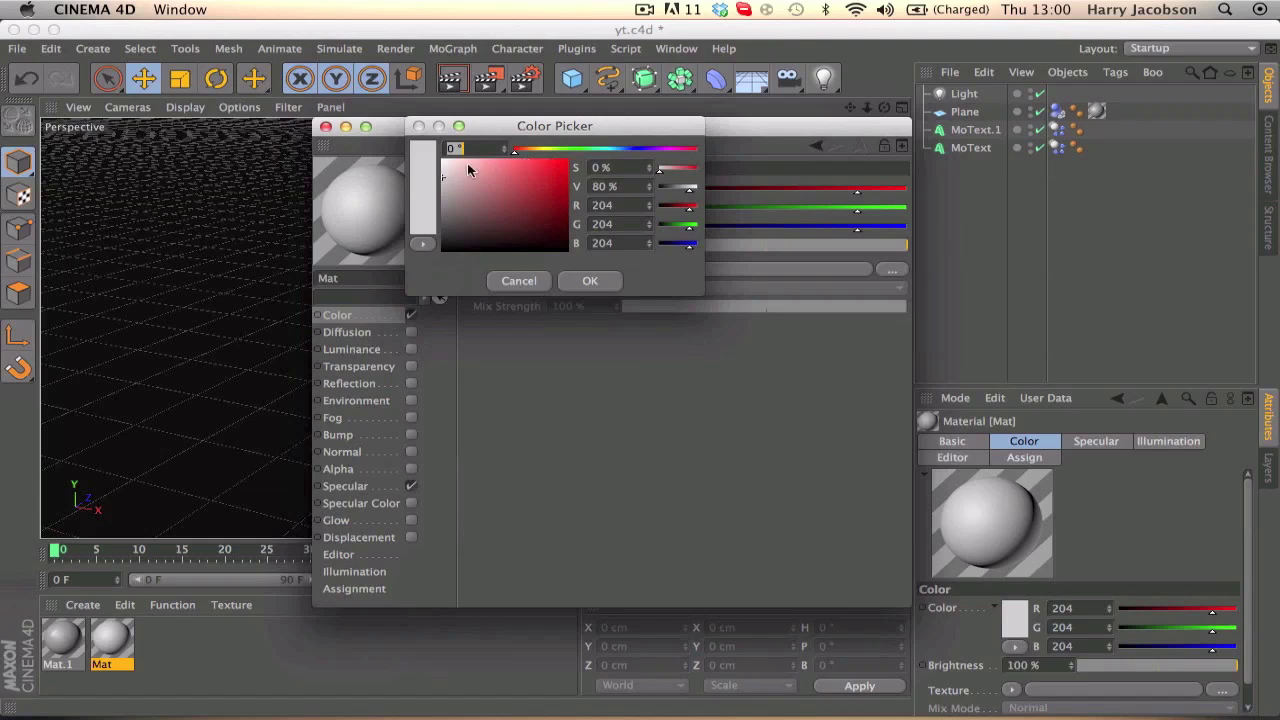
{"action": "left_click_drag", "start_coordinate": [641, 146], "coordinate": [623, 146]}
{"action": "left_click", "coordinate": [547, 164]}
{"action": "left_click", "coordinate": [590, 281]}
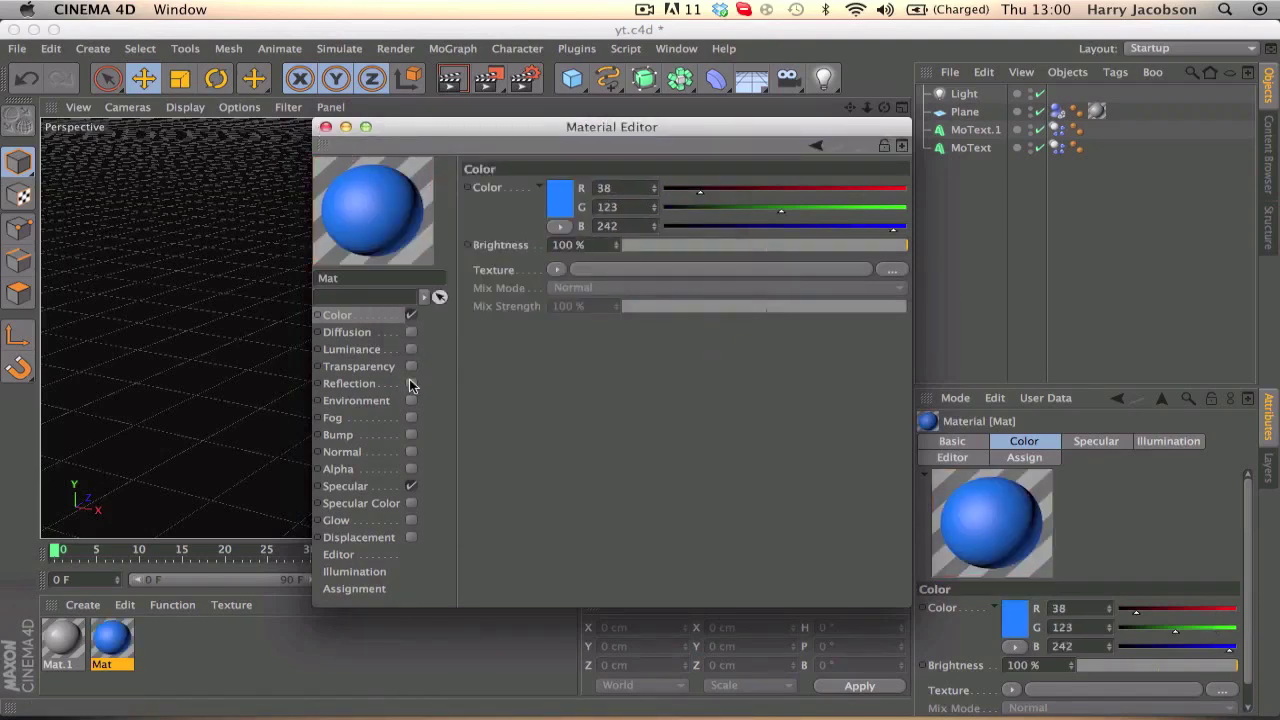
Enable the Diffusion and Displacement channels on the blue material, keeping Specular on
{"action": "left_click", "coordinate": [410, 486]}
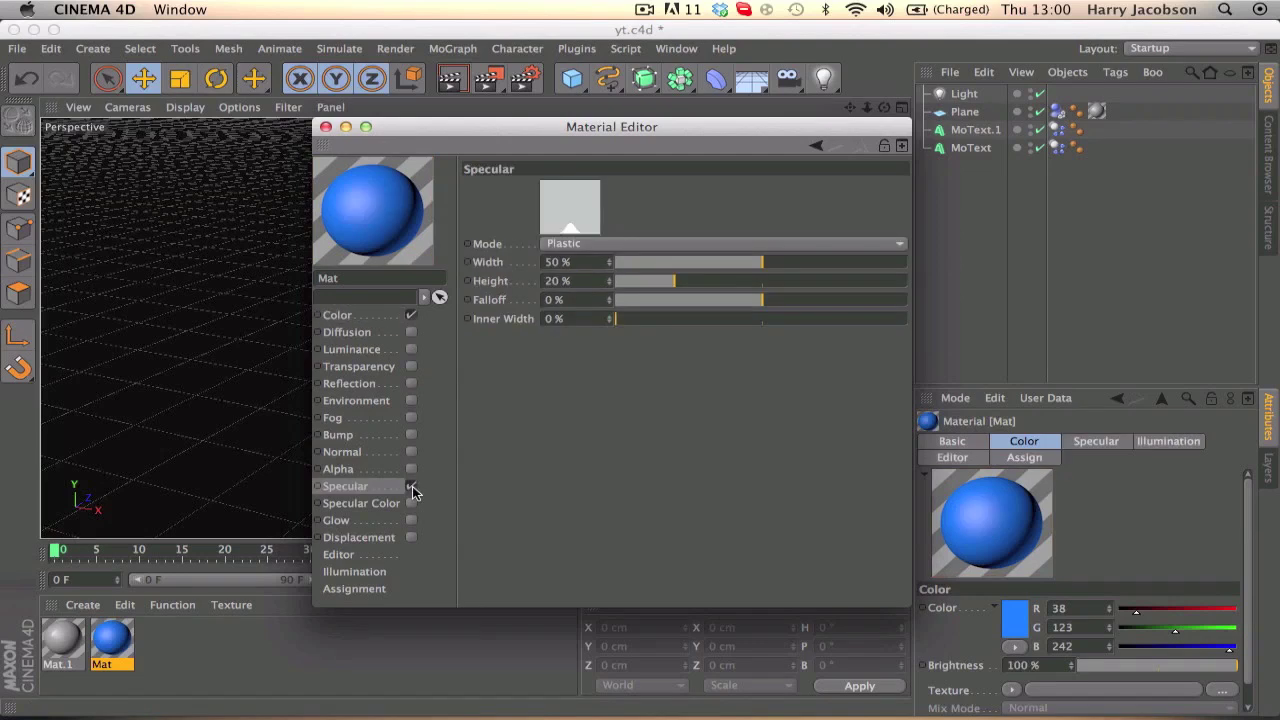
{"action": "left_click", "coordinate": [410, 335]}
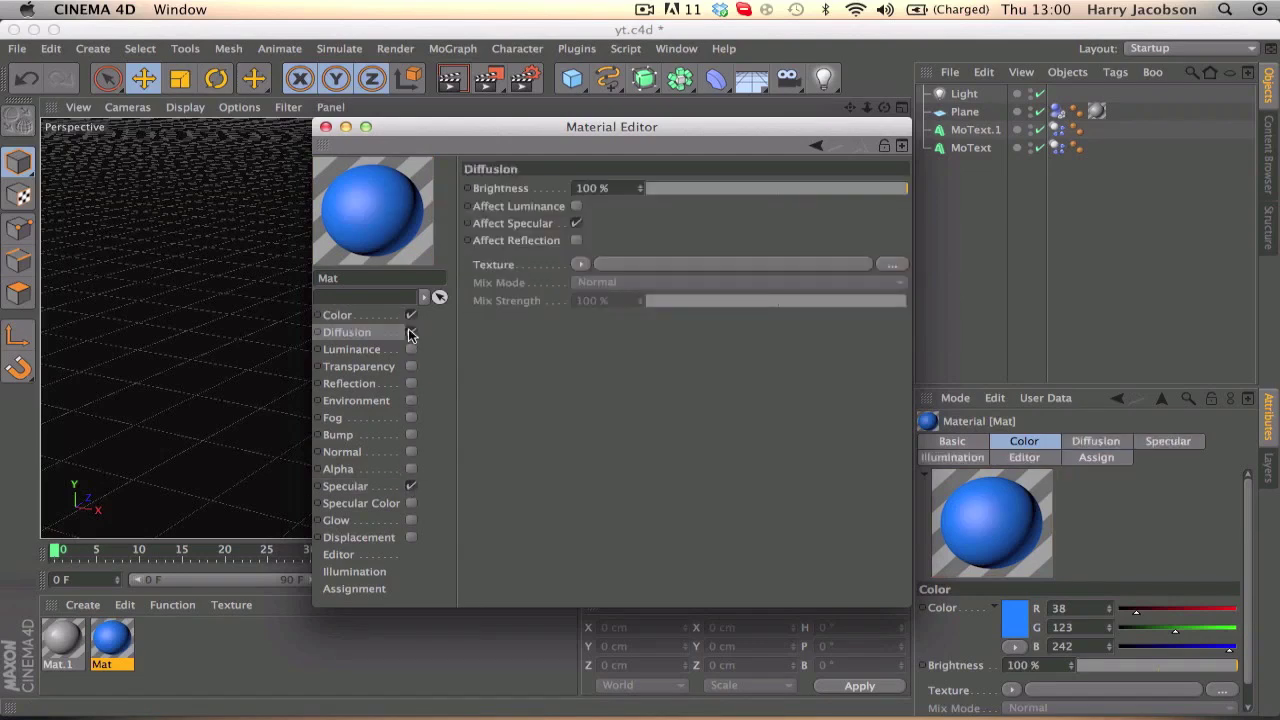
{"action": "left_click", "coordinate": [412, 537]}
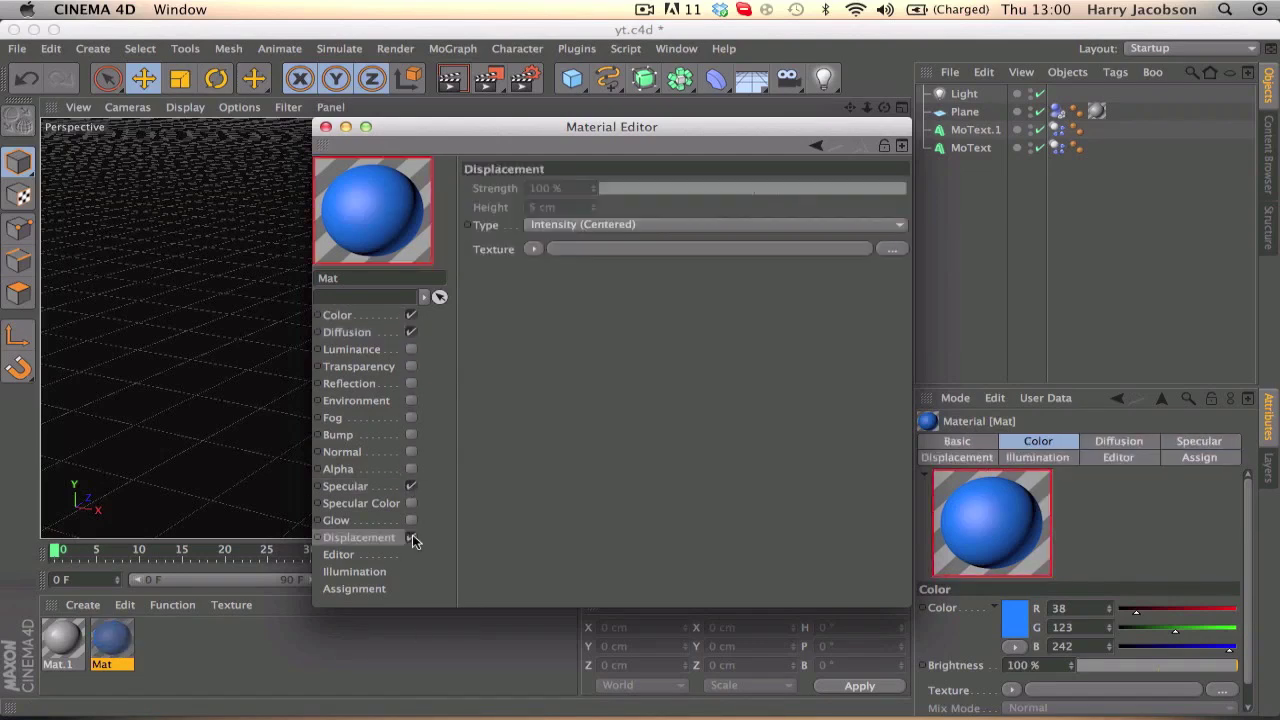
Enable Reflection on the blue material with a Fresnel texture at 21% mix strength and 8% brightness
{"action": "left_click", "coordinate": [411, 383]}
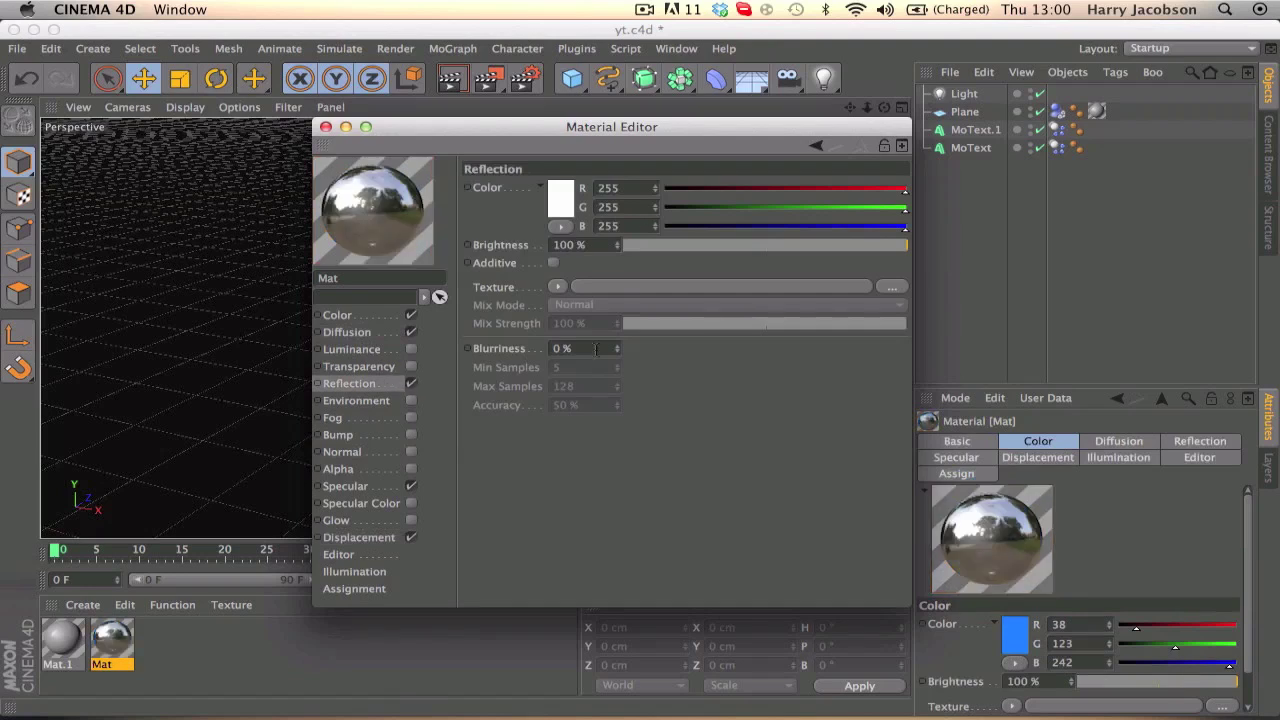
{"action": "left_click", "coordinate": [557, 286]}
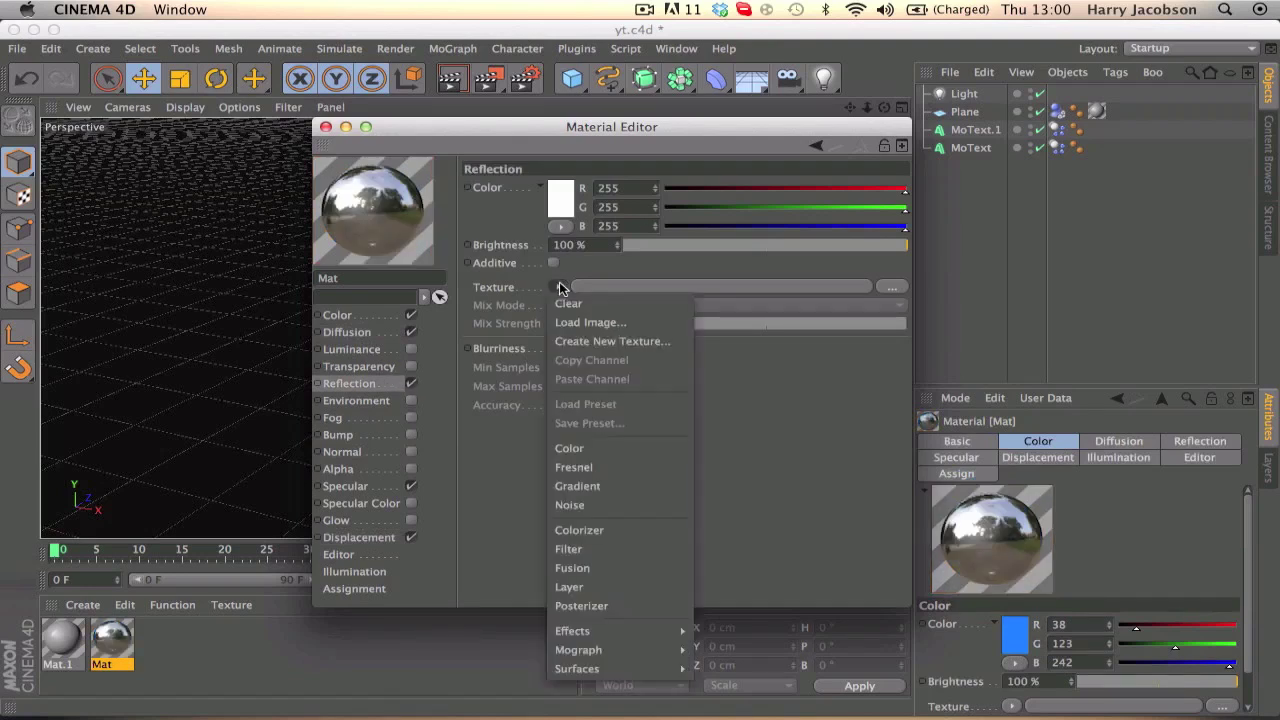
{"action": "left_click", "coordinate": [574, 468]}
{"action": "left_click_drag", "start_coordinate": [675, 378], "coordinate": [688, 378]}
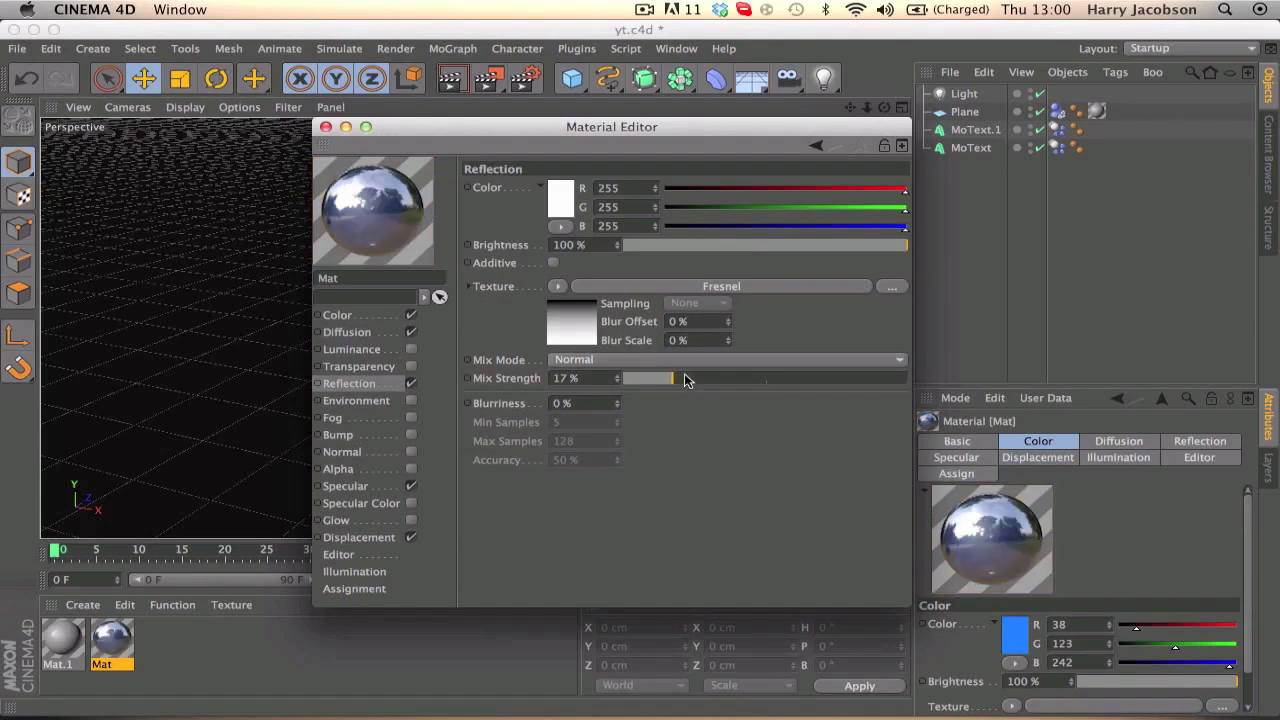
{"action": "mouse_move", "coordinate": [650, 244]}
{"action": "left_mouse_down"}
{"action": "mouse_move", "coordinate": [681, 244]}
{"action": "mouse_move", "coordinate": [645, 244]}
{"action": "left_mouse_up"}
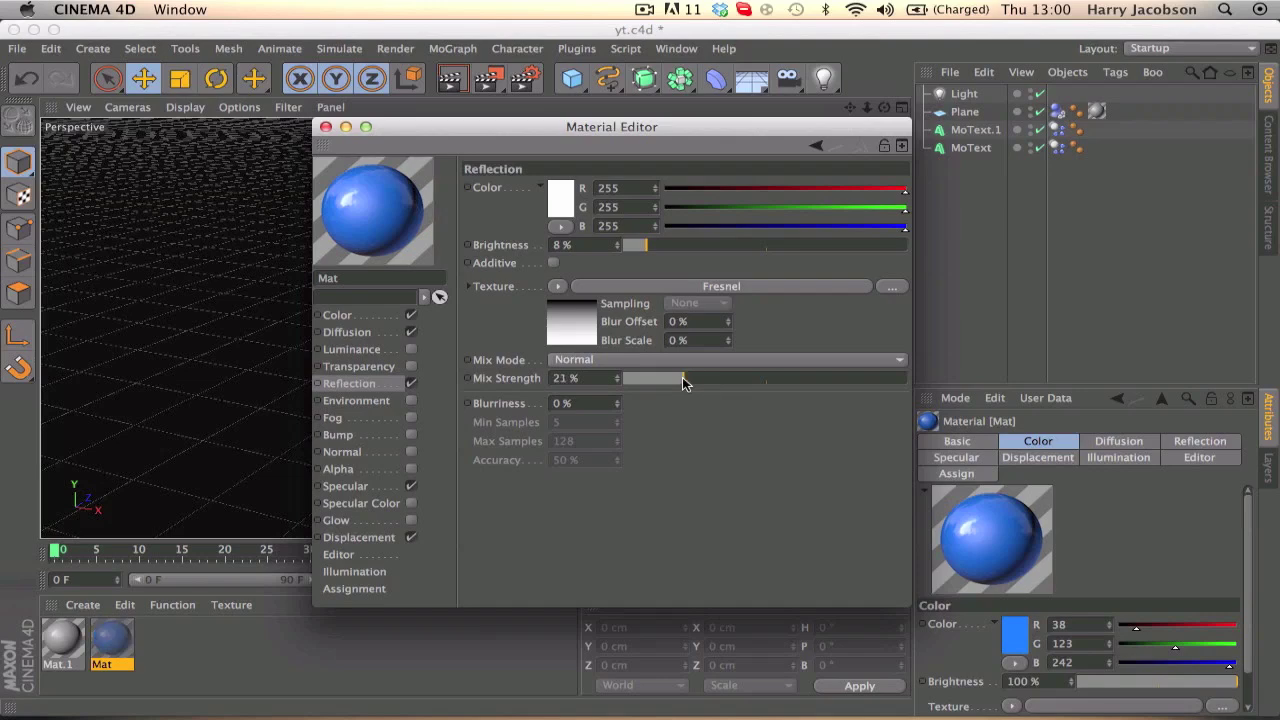
{"action": "left_click", "coordinate": [325, 126]}
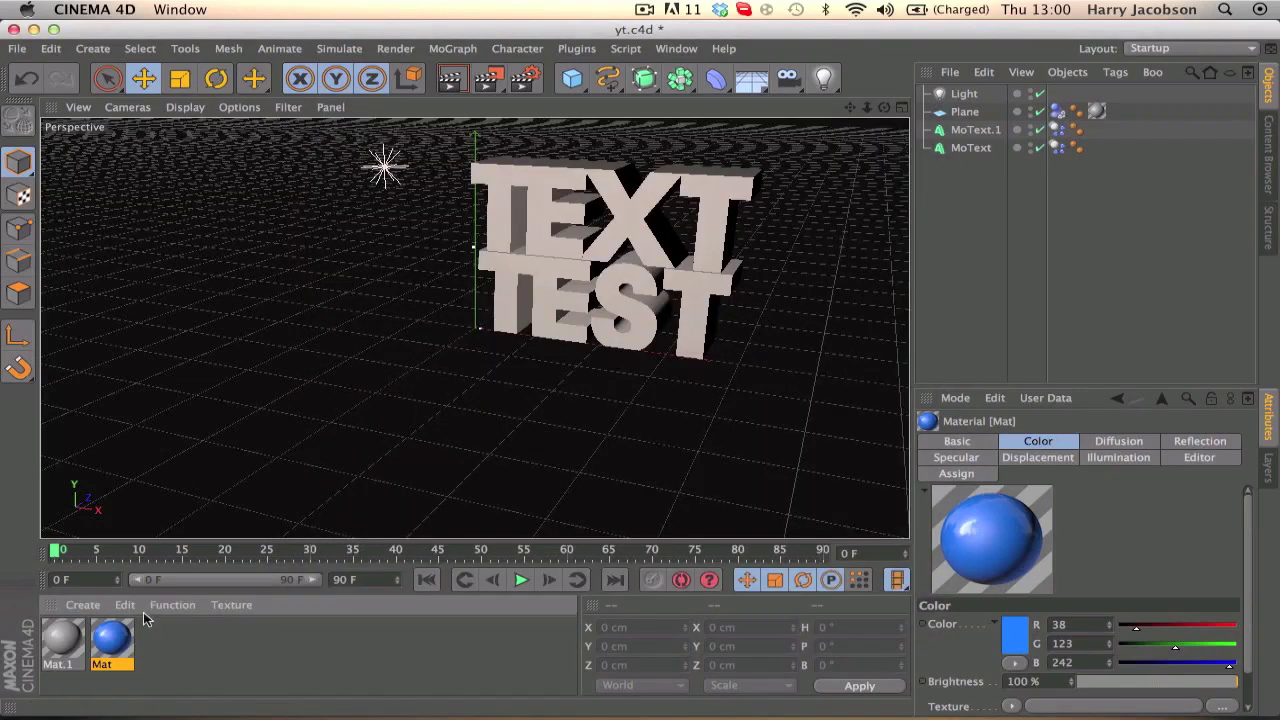
Apply the blue material to both text lines and check the look with a preview render
{"action": "left_click_drag", "start_coordinate": [118, 632], "coordinate": [514, 289]}
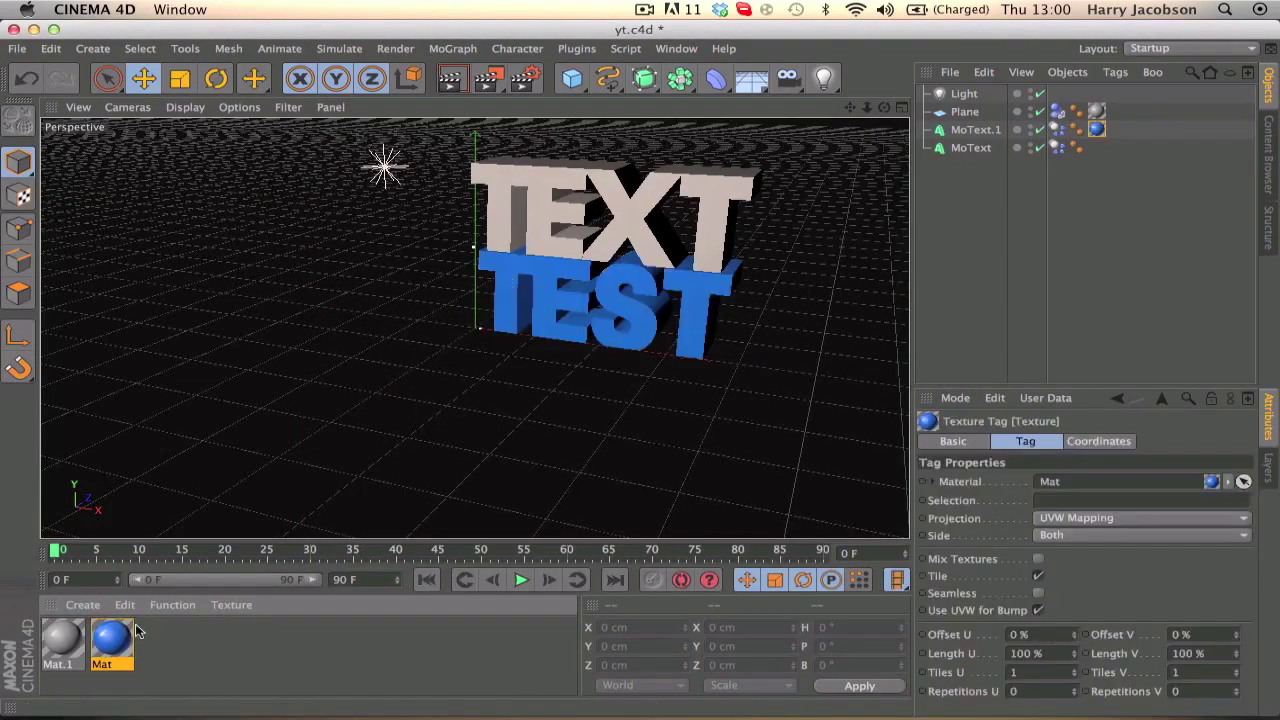
{"action": "left_click_drag", "start_coordinate": [125, 630], "coordinate": [486, 195]}
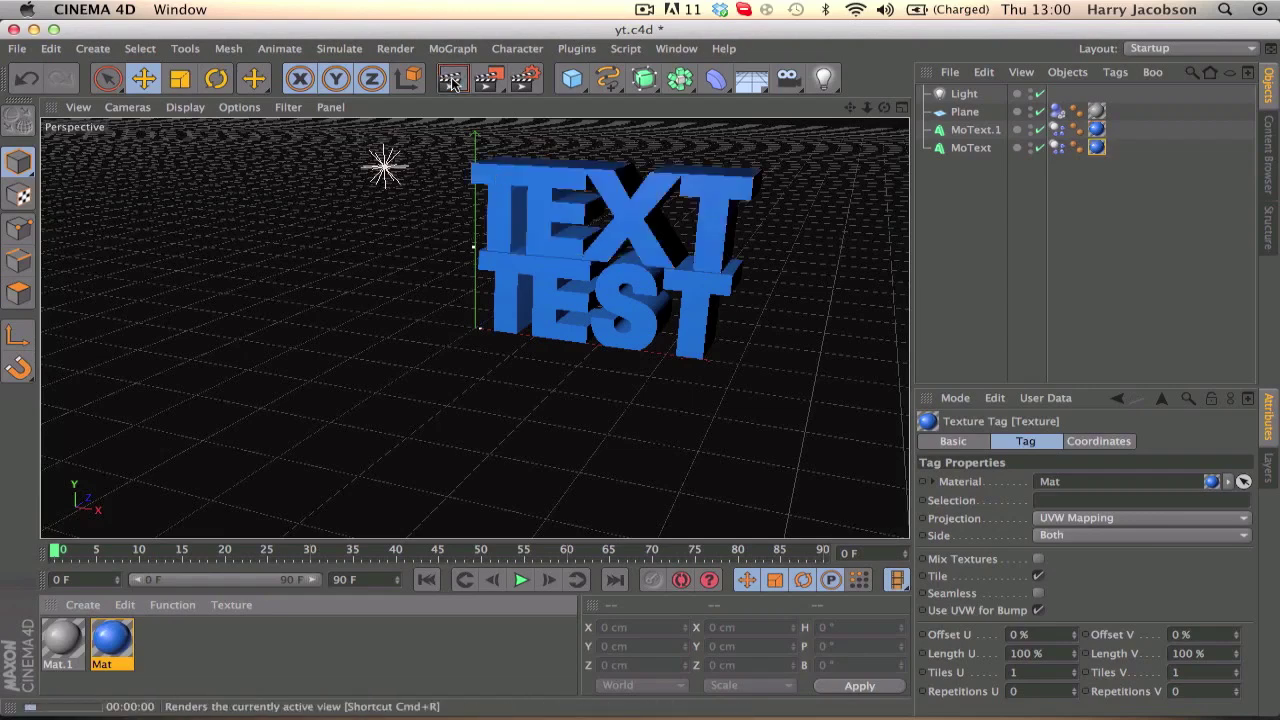
{"action": "left_click", "coordinate": [451, 81]}
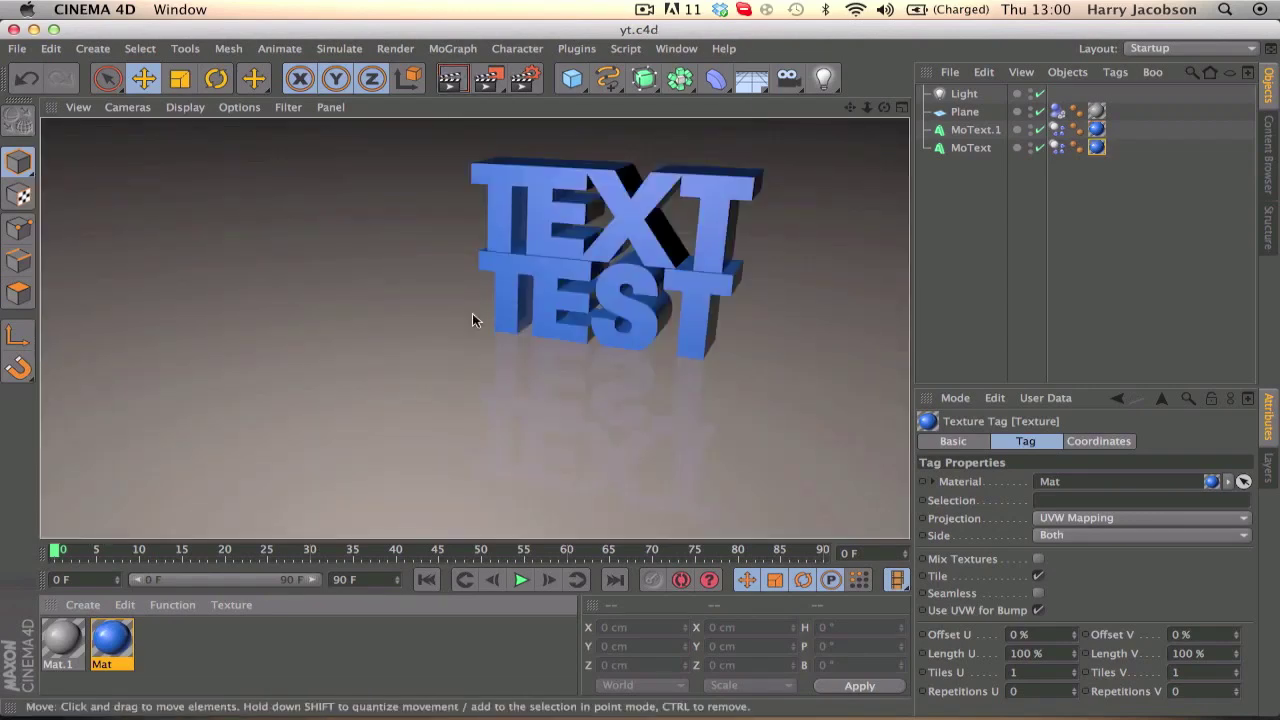
Save the project and turn off the Reflection and Displacement channels of the material Mat
{"action": "key", "text": "super+s"}
{"action": "double_click", "coordinate": [111, 640]}
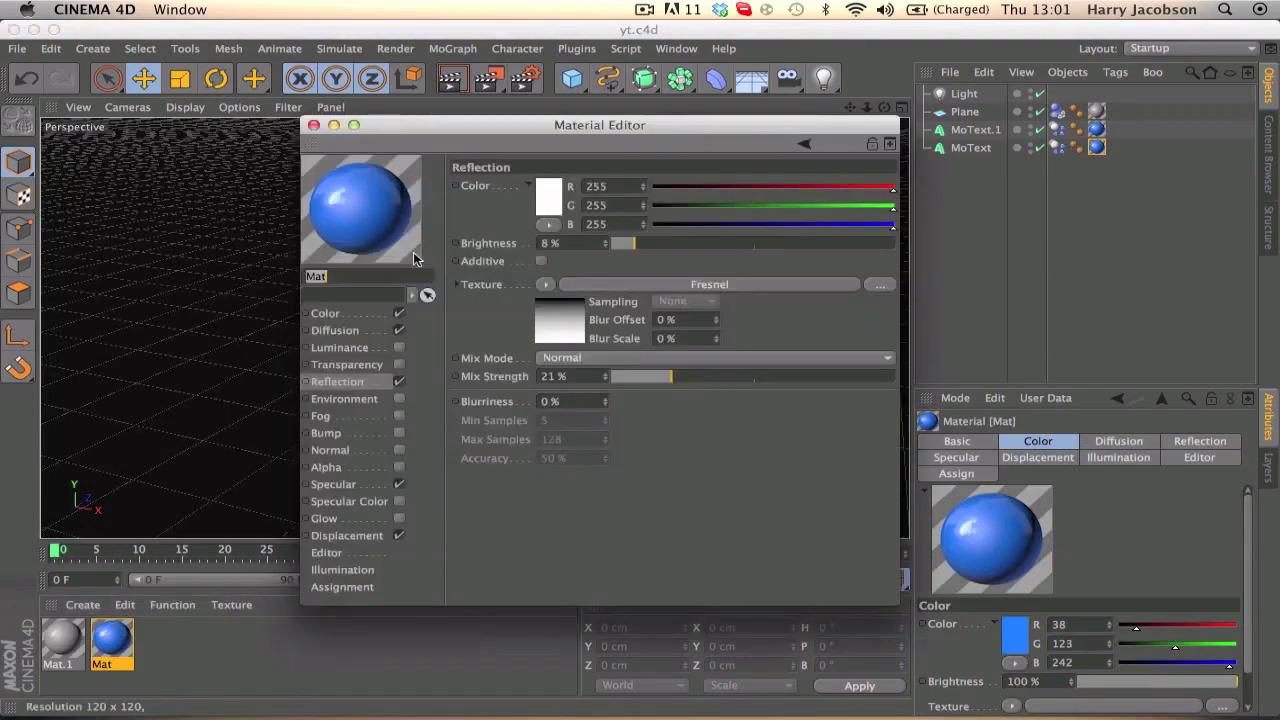
{"action": "left_click", "coordinate": [361, 316]}
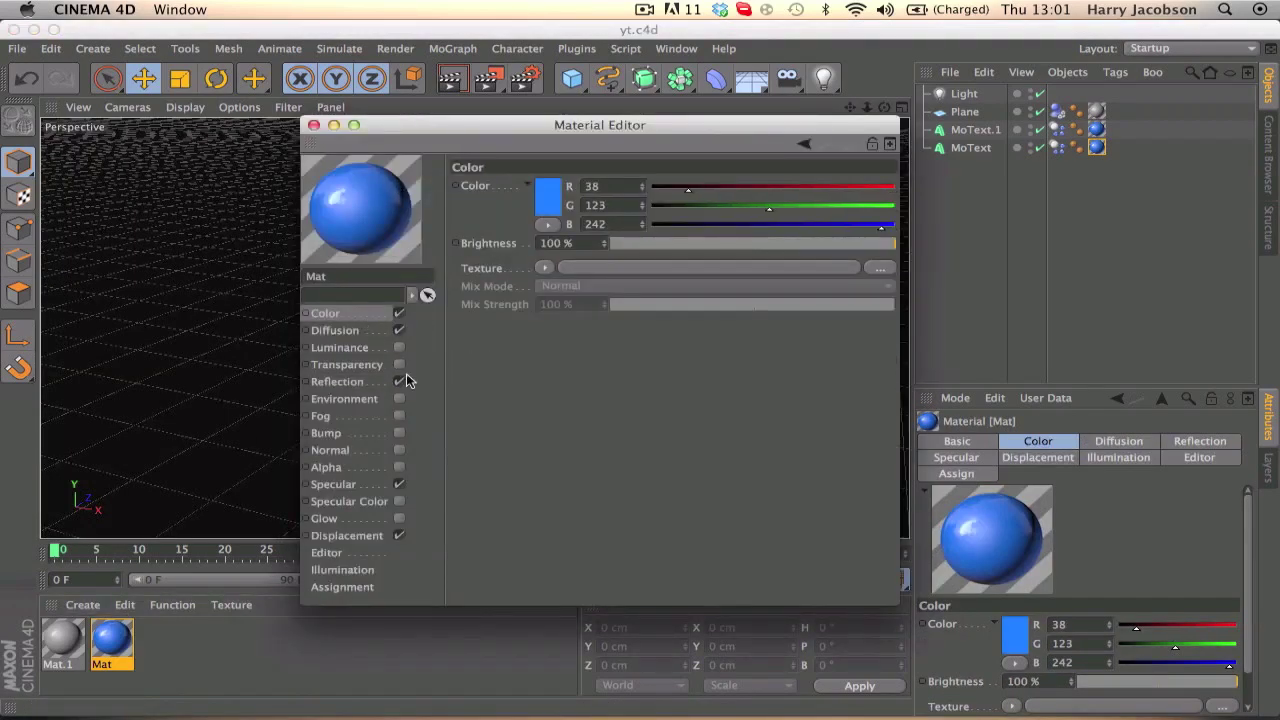
{"action": "left_click", "coordinate": [371, 381]}
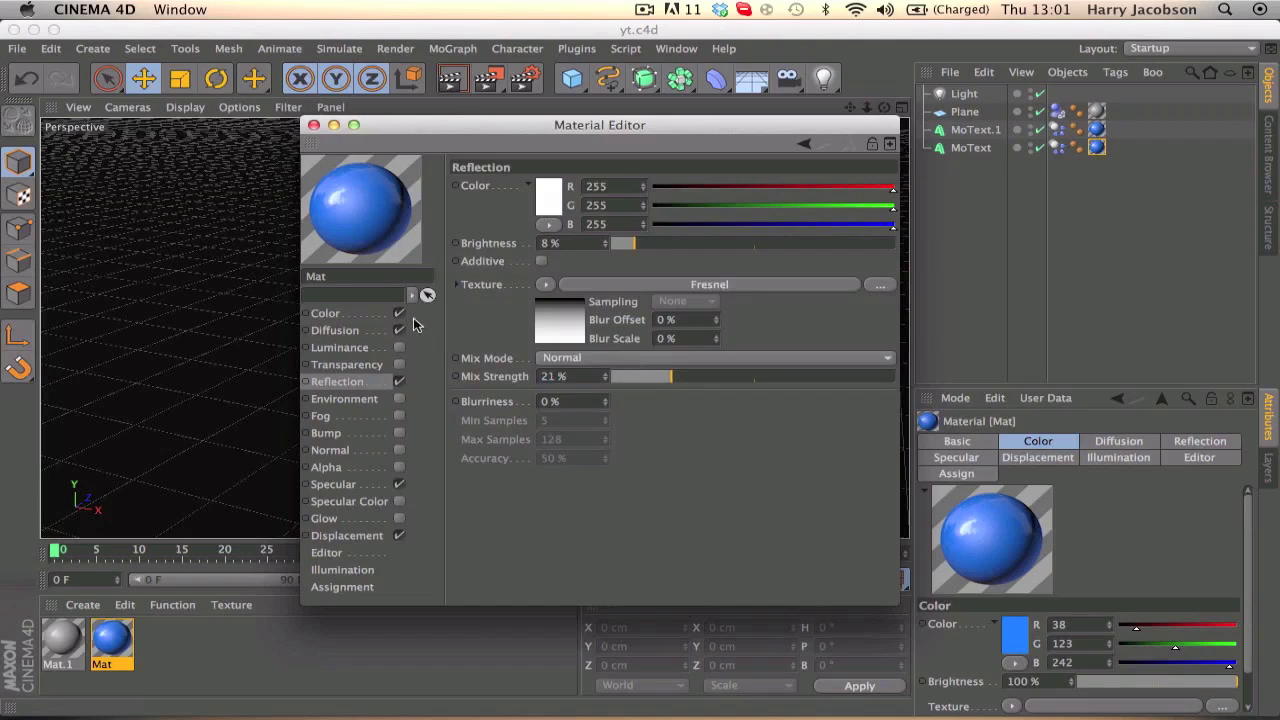
{"action": "left_click", "coordinate": [399, 382]}
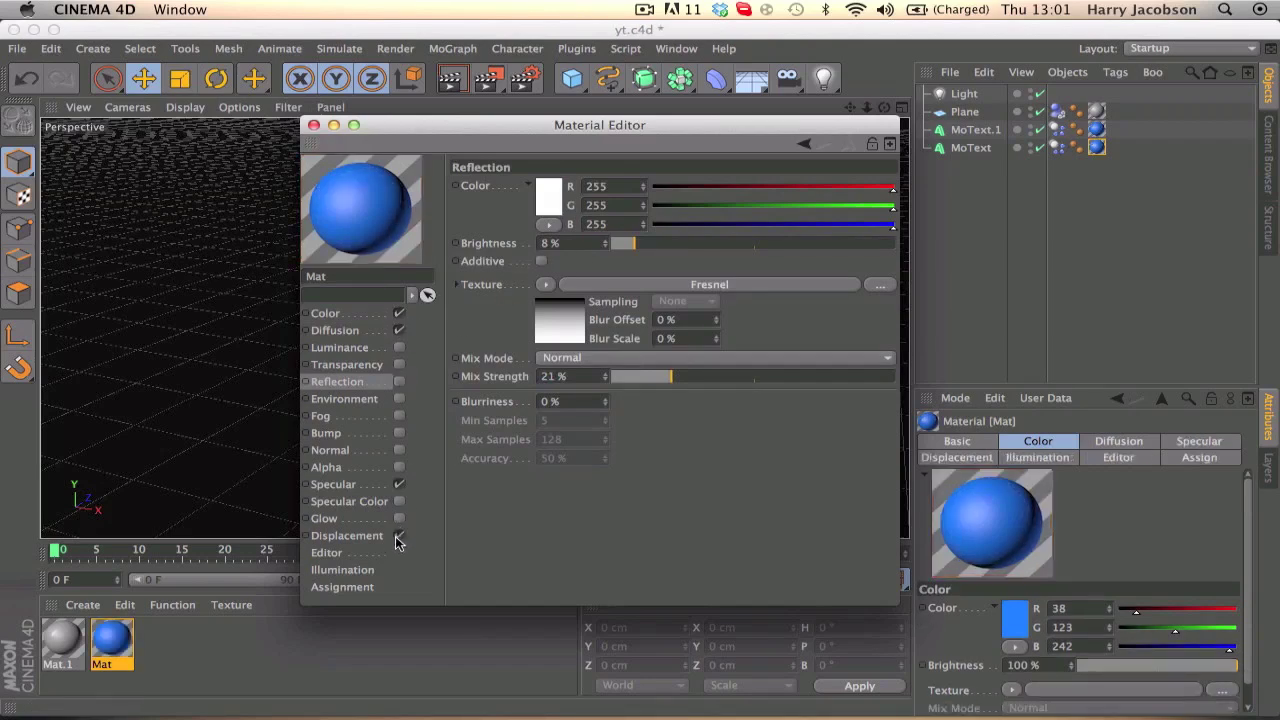
{"action": "left_click", "coordinate": [399, 537]}
Change the color of the material Mat to a warm grey of RGB 175, 162, 157
{"action": "left_click", "coordinate": [325, 313]}
{"action": "left_click", "coordinate": [548, 195]}
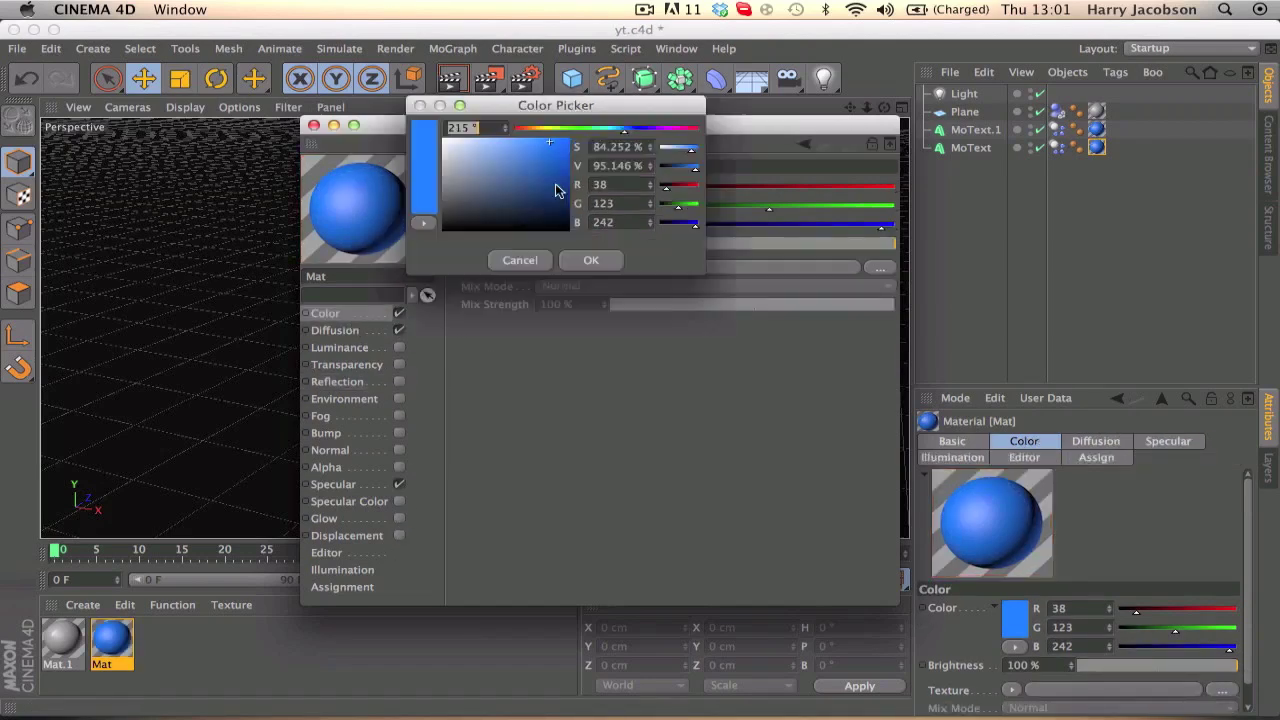
{"action": "left_click", "coordinate": [523, 127]}
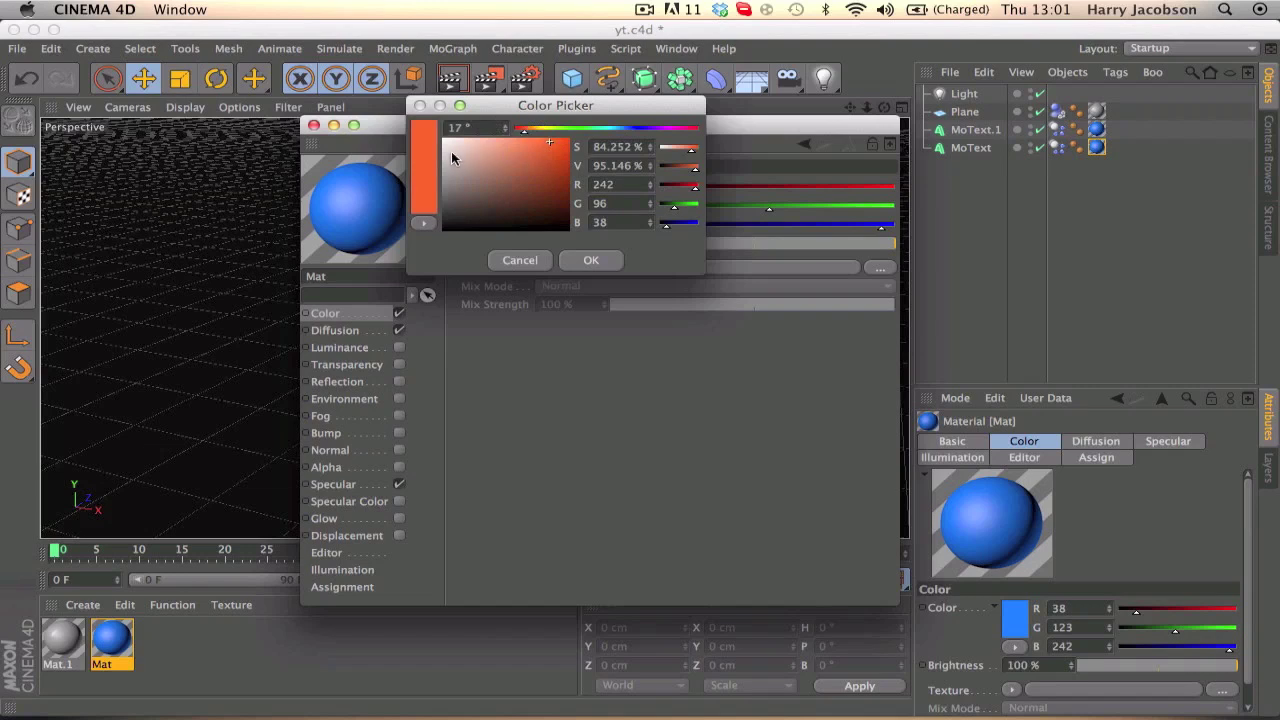
{"action": "mouse_move", "coordinate": [451, 151]}
{"action": "left_mouse_down"}
{"action": "mouse_move", "coordinate": [469, 140]}
{"action": "mouse_move", "coordinate": [454, 164]}
{"action": "left_mouse_up"}
{"action": "left_click", "coordinate": [578, 261]}
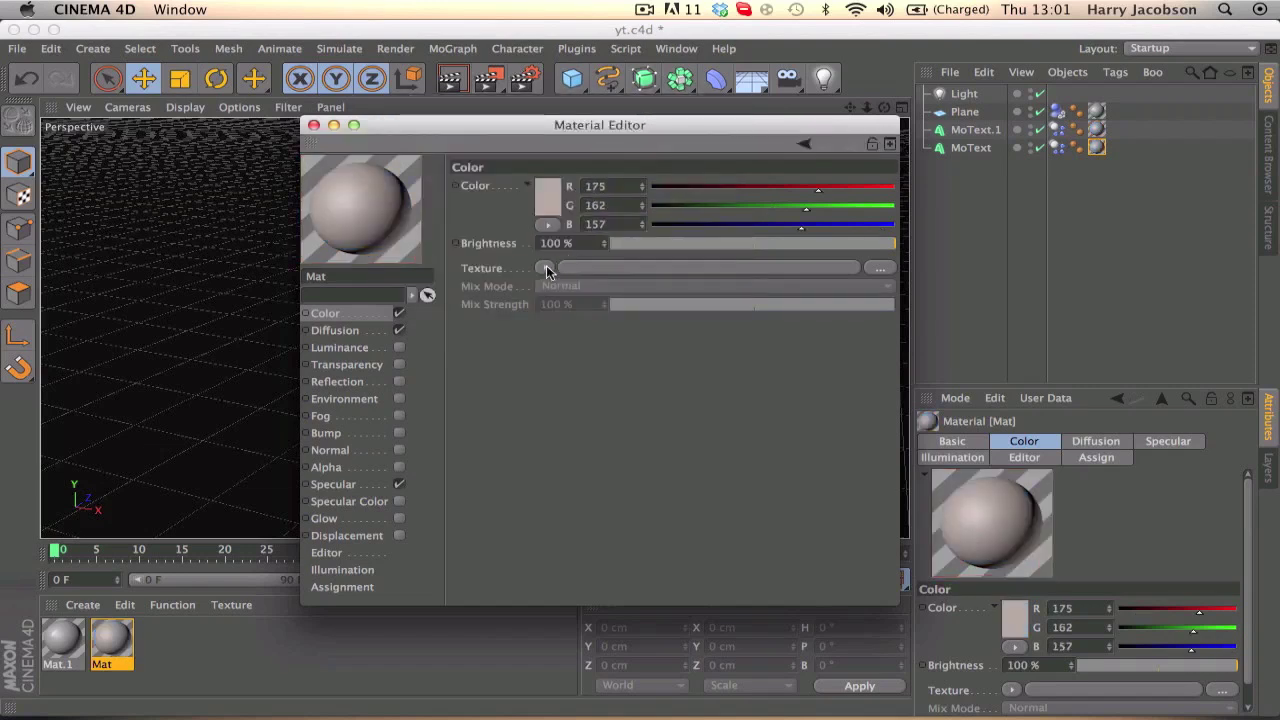
Load the image 8.png from photoshopgeneral as Mat's color texture without copying it to the project location, and close the material editor
{"action": "left_click", "coordinate": [546, 270]}
{"action": "left_click", "coordinate": [566, 302]}
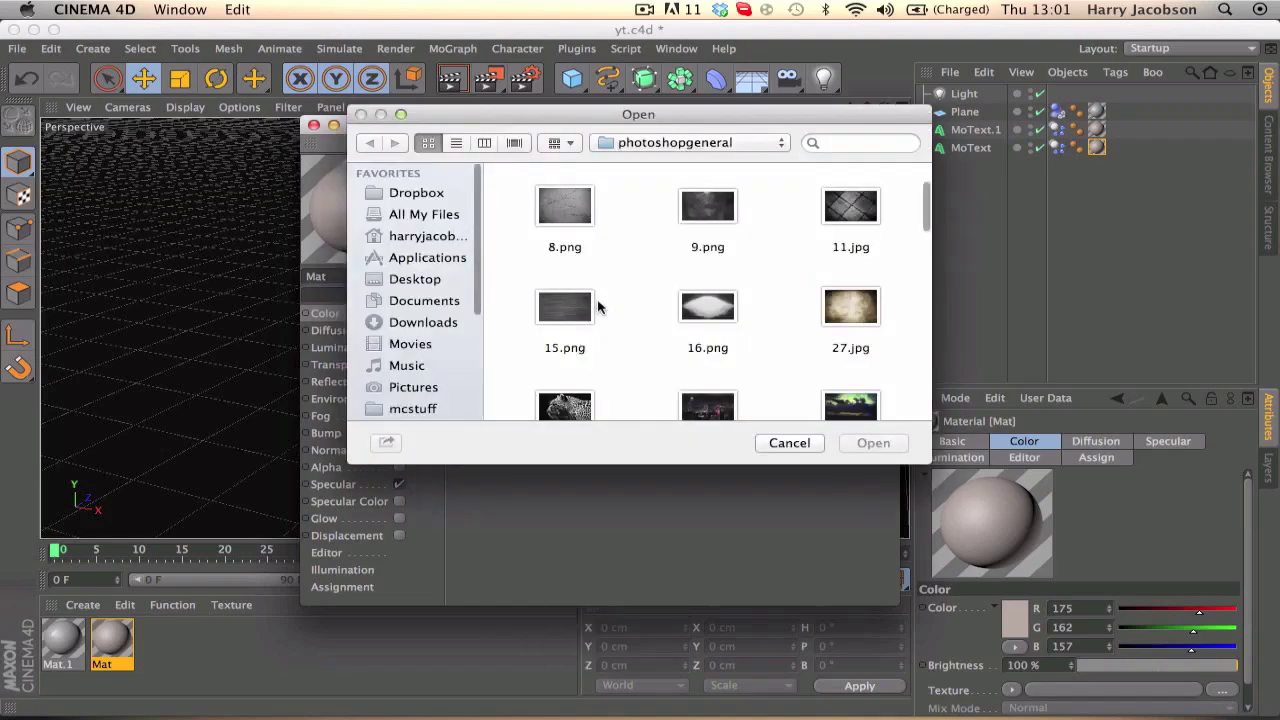
{"action": "left_click", "coordinate": [583, 213]}
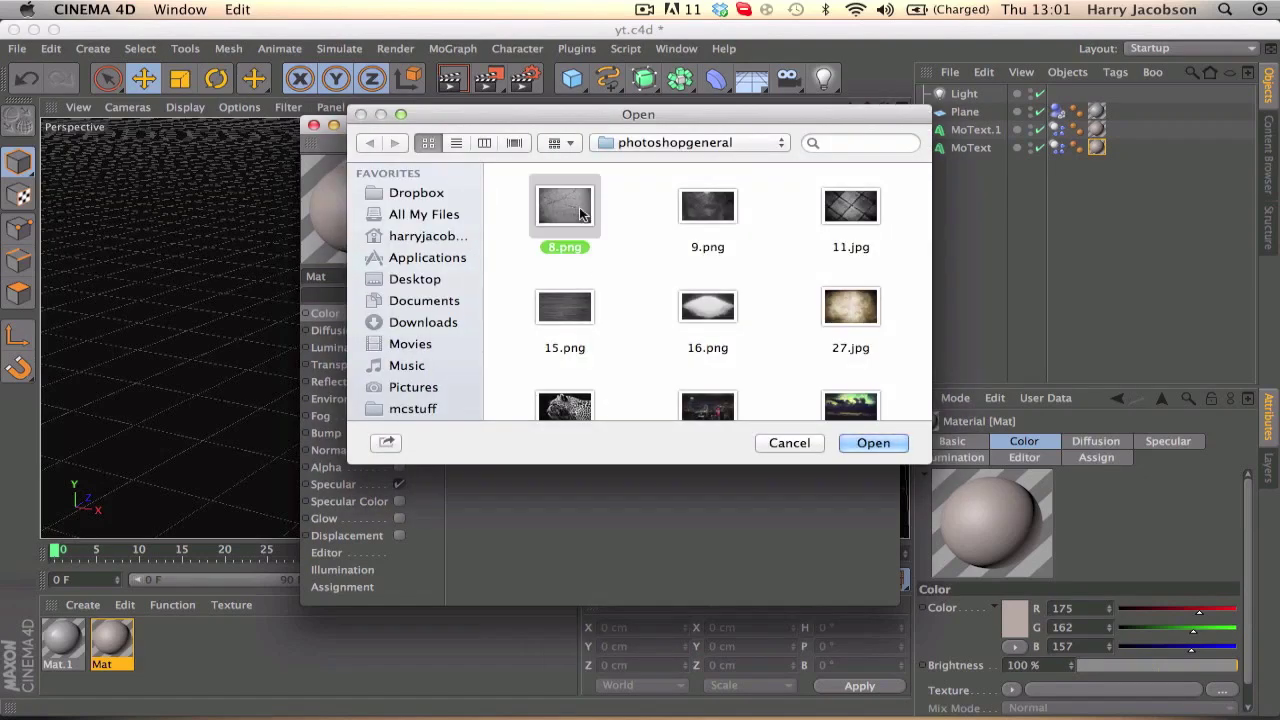
{"action": "mouse_move", "coordinate": [580, 118]}
{"action": "left_mouse_down"}
{"action": "mouse_move", "coordinate": [625, 326]}
{"action": "mouse_move", "coordinate": [552, 84]}
{"action": "mouse_move", "coordinate": [596, 104]}
{"action": "left_mouse_up"}
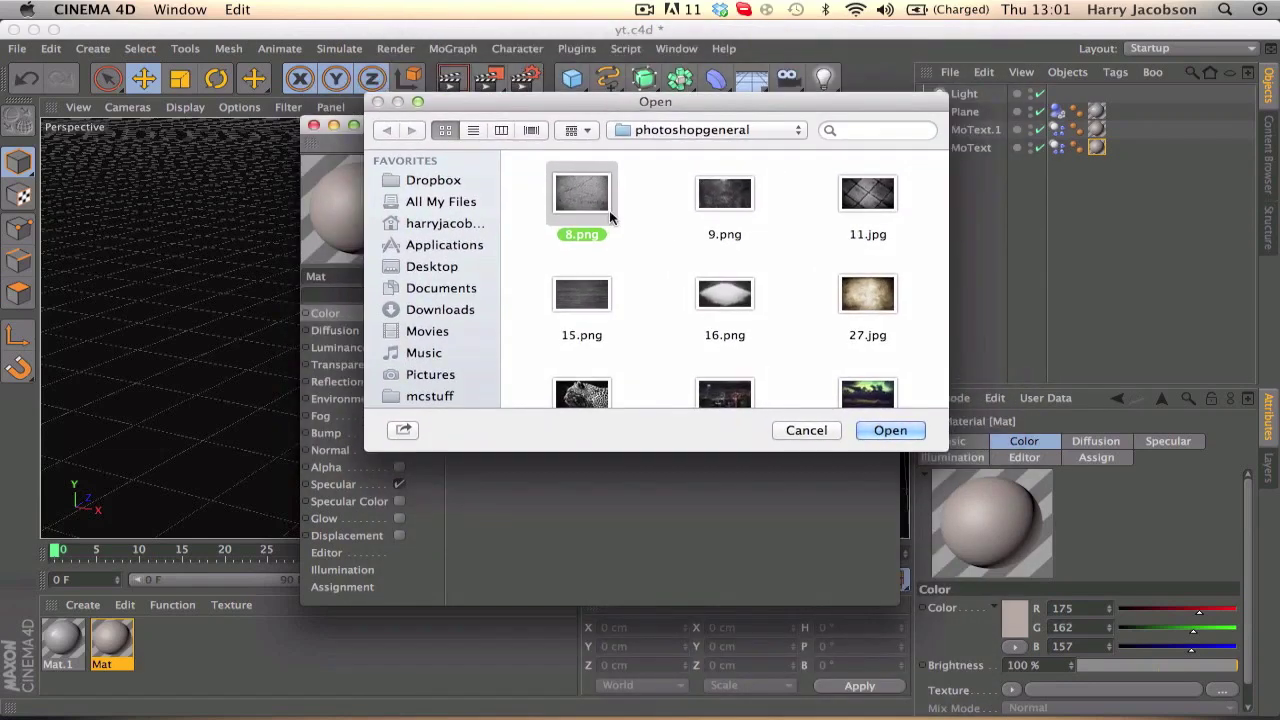
{"action": "left_click", "coordinate": [892, 432]}
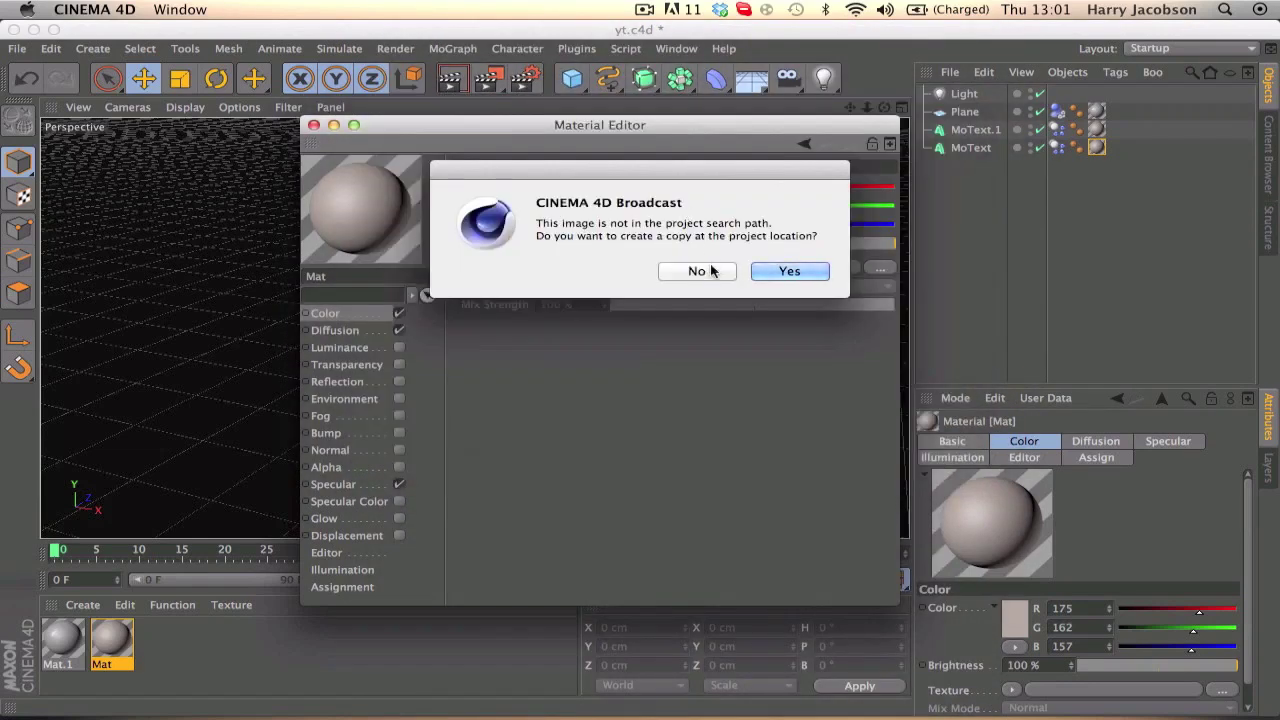
{"action": "left_click", "coordinate": [699, 273]}
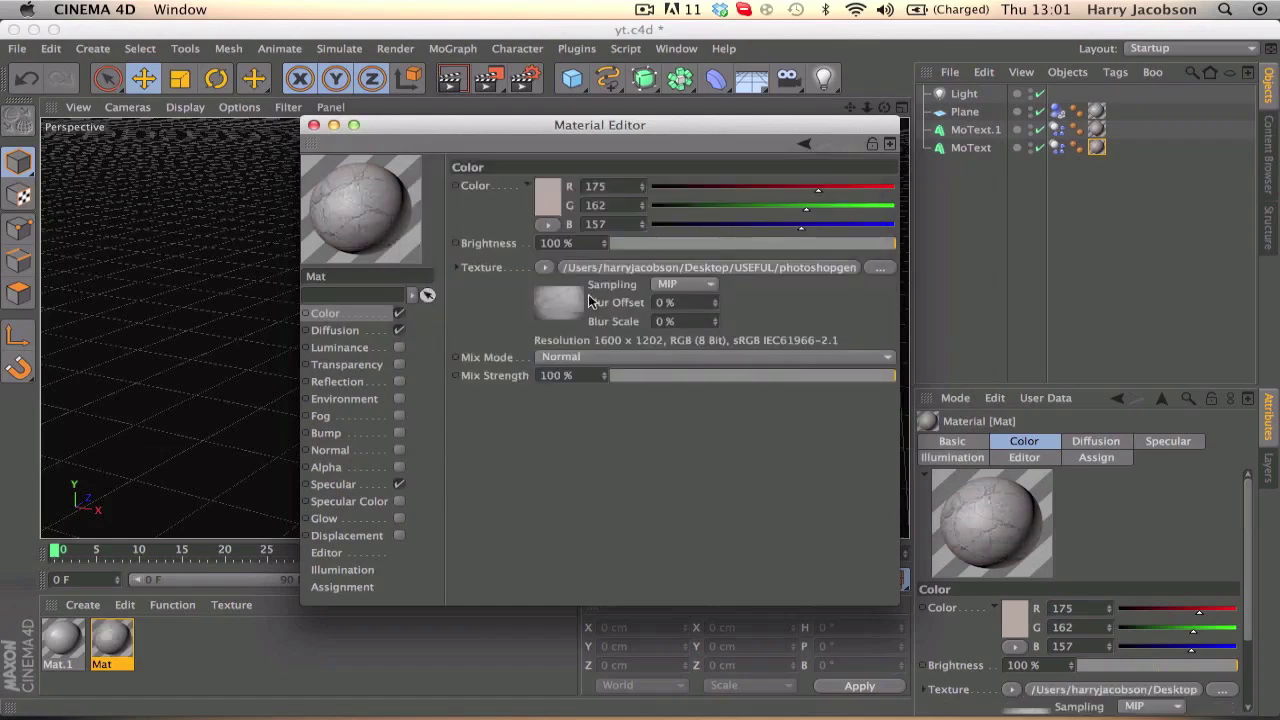
{"action": "left_click", "coordinate": [313, 125]}
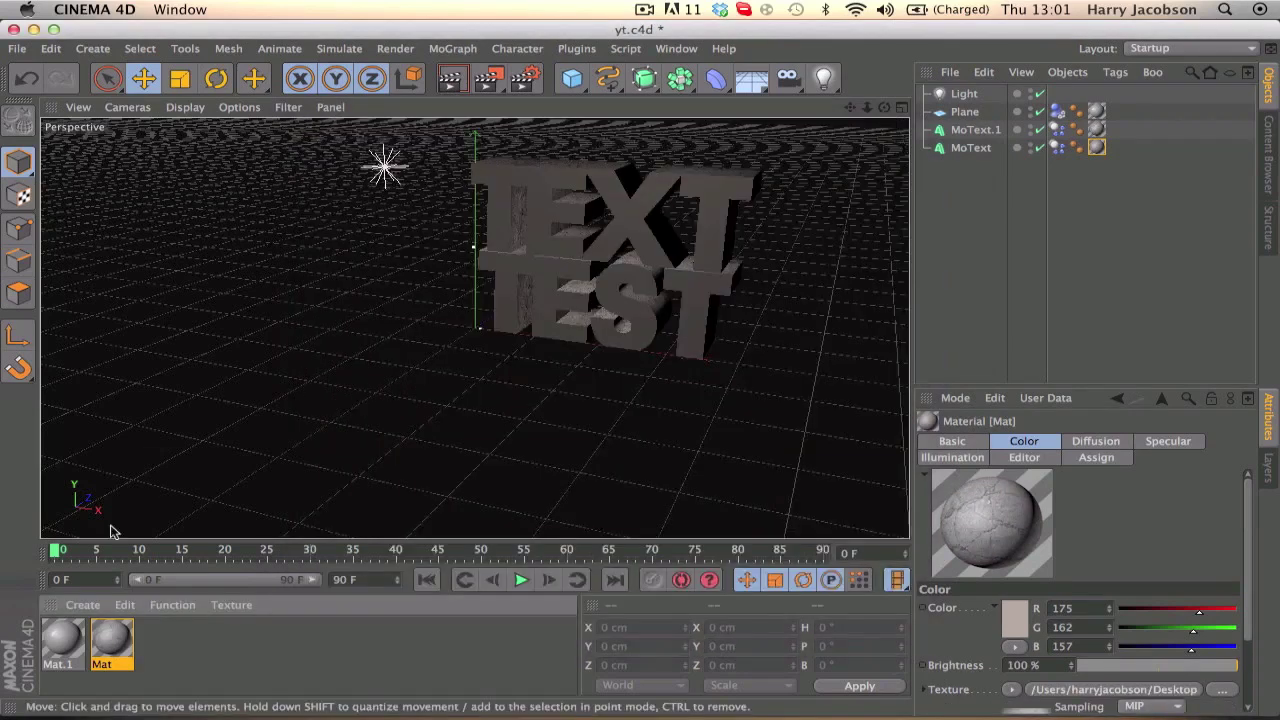
{"action": "left_click_drag", "start_coordinate": [565, 170], "coordinate": [566, 172]}
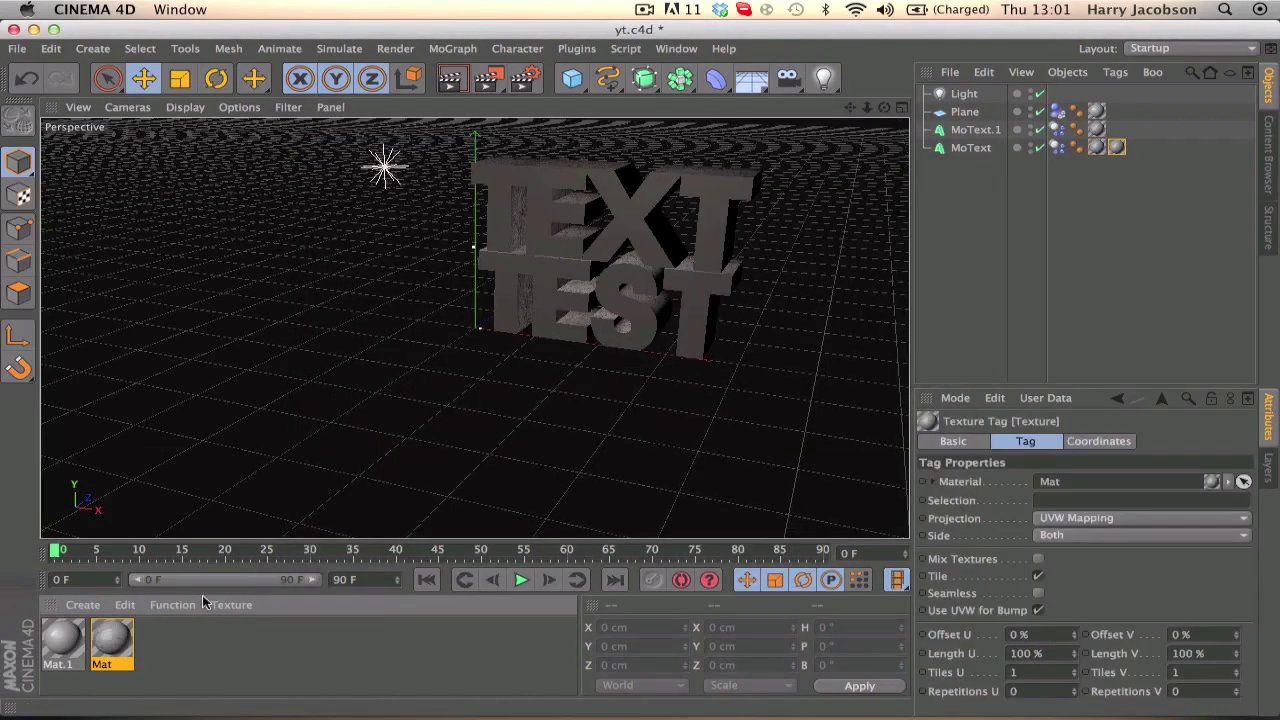
{"action": "left_click_drag", "start_coordinate": [119, 638], "coordinate": [551, 277]}
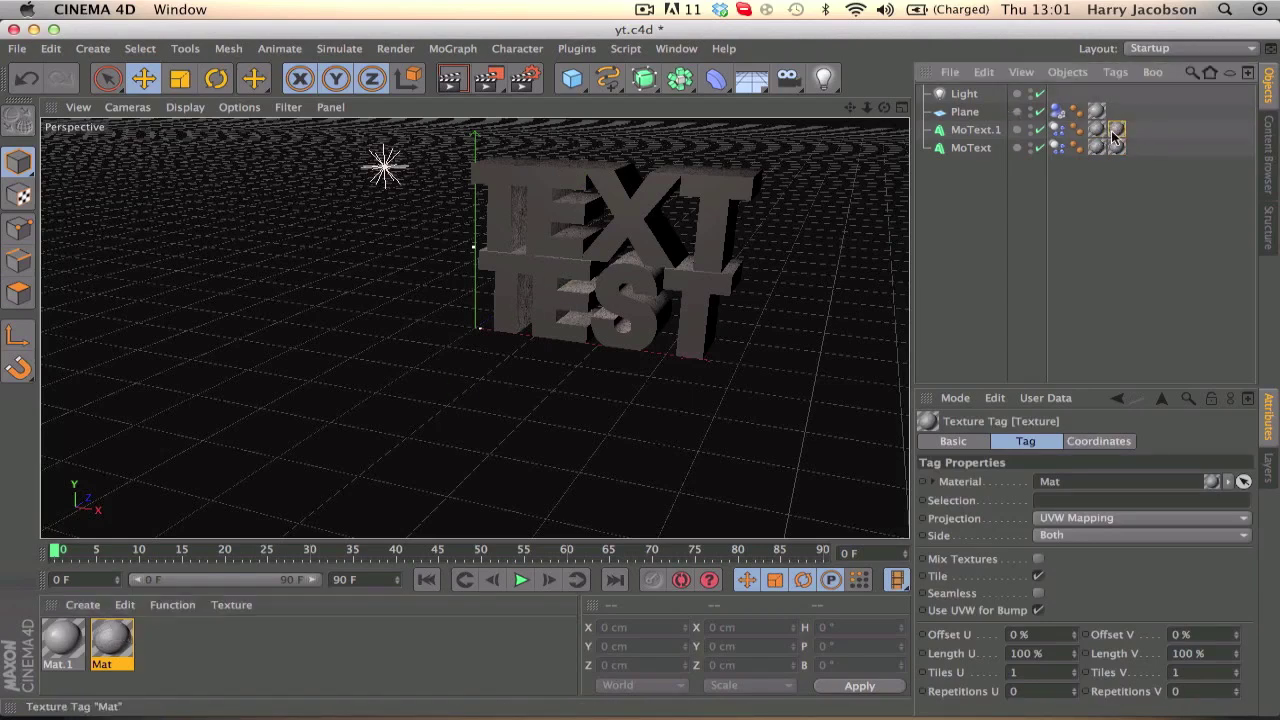
{"action": "left_click_drag", "start_coordinate": [1116, 130], "coordinate": [1120, 148]}
{"action": "key", "text": "Delete"}
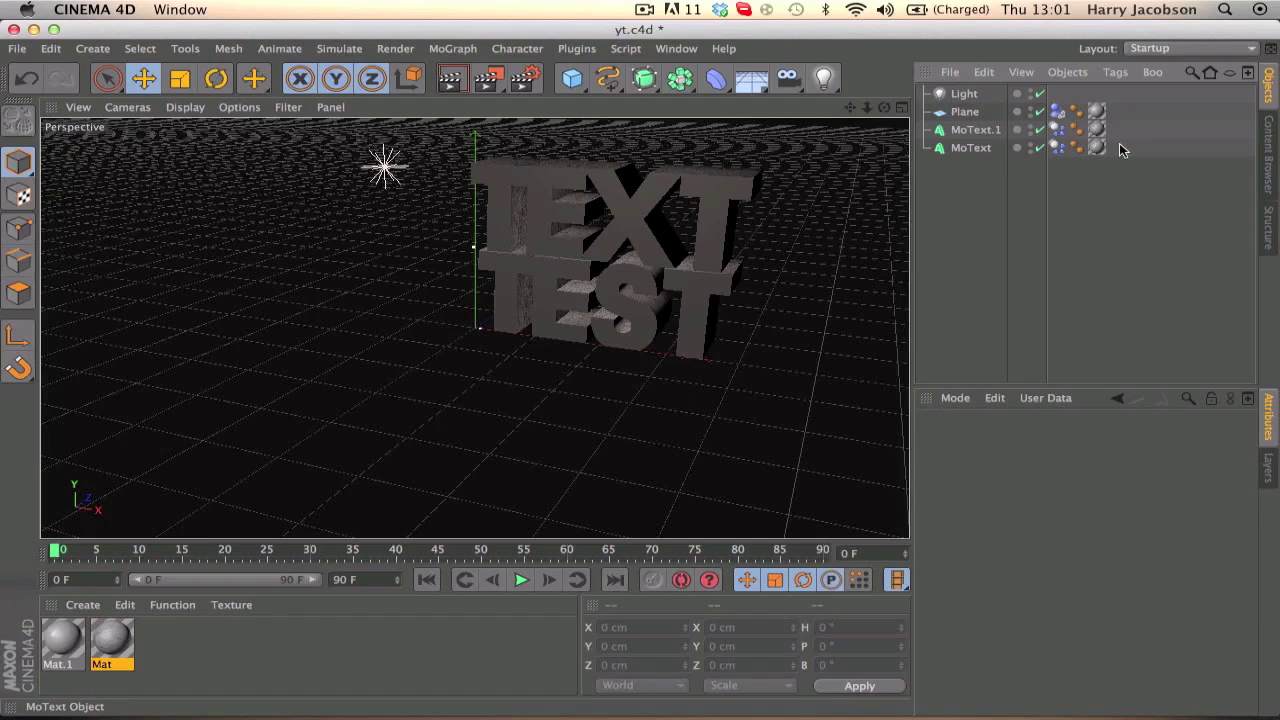
Fit the texture tags of both text lines to a region framing the whole text and check the result with a preview render
{"action": "left_click", "coordinate": [1097, 130]}
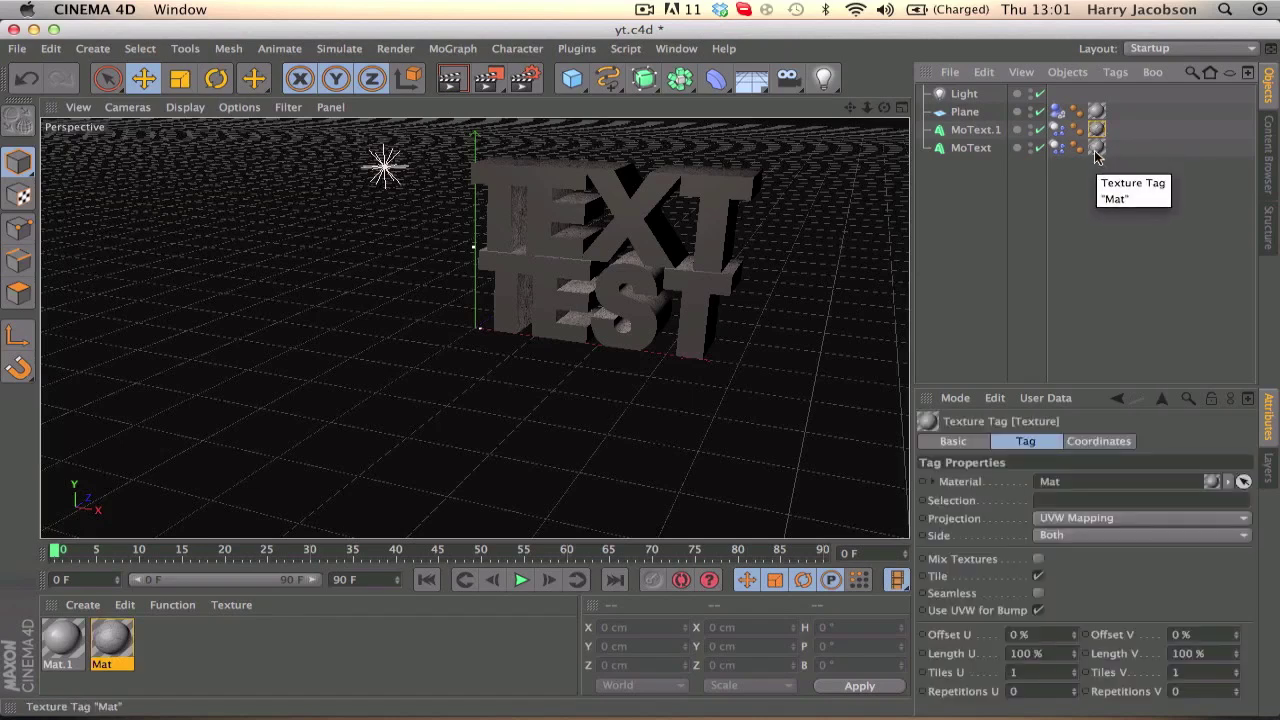
{"action": "left_click", "coordinate": [1097, 146], "text": "ctrl"}
{"action": "right_click", "coordinate": [1097, 130]}
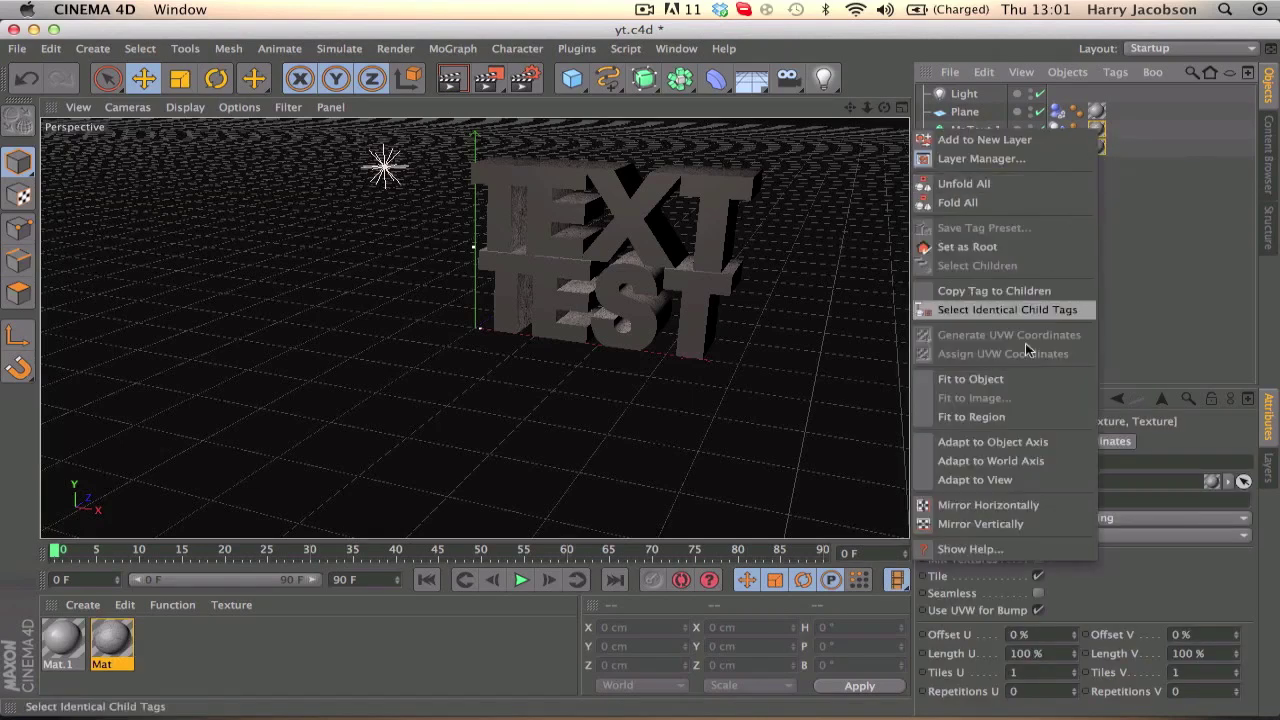
{"action": "left_click", "coordinate": [965, 491]}
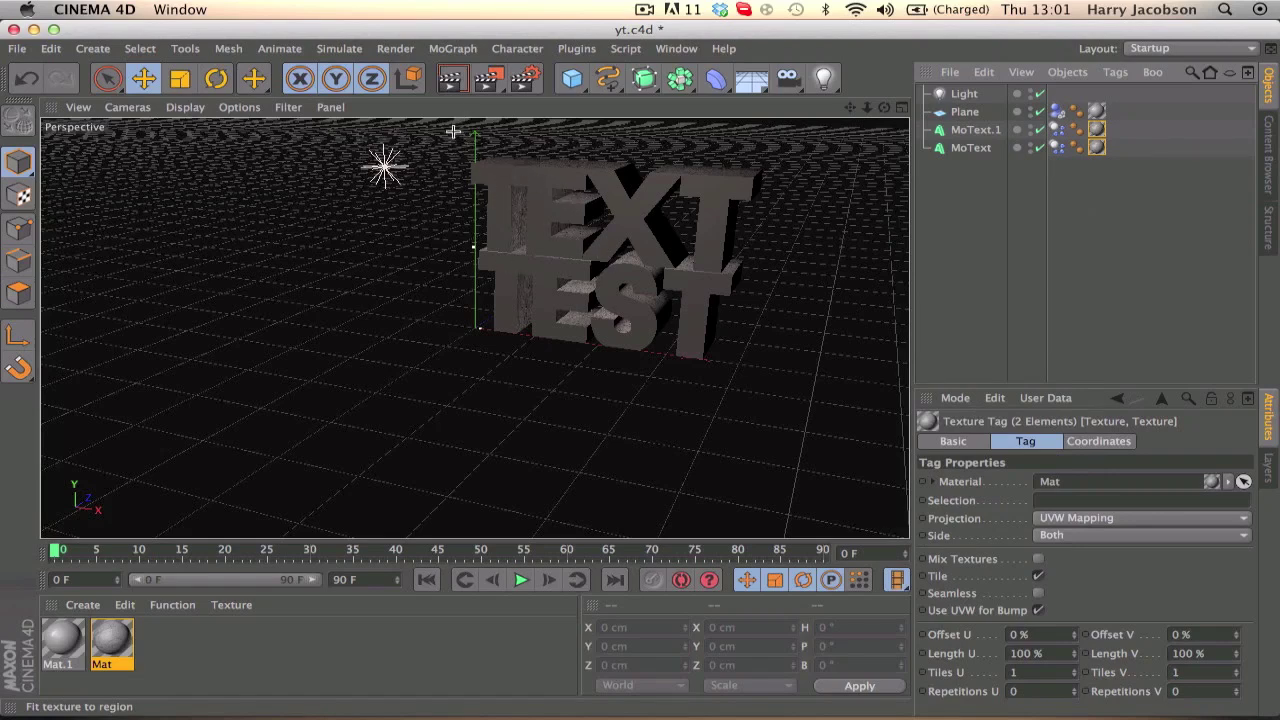
{"action": "left_click_drag", "start_coordinate": [452, 136], "coordinate": [767, 410]}
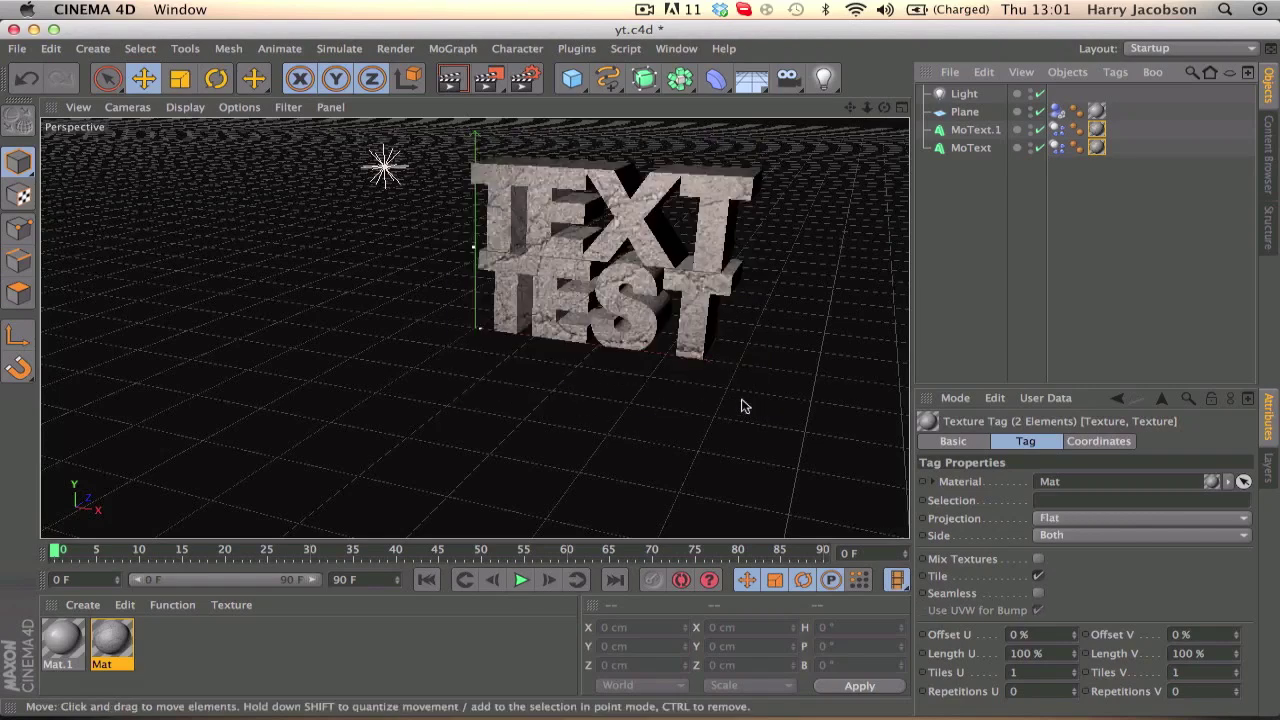
{"action": "left_click", "coordinate": [451, 78]}
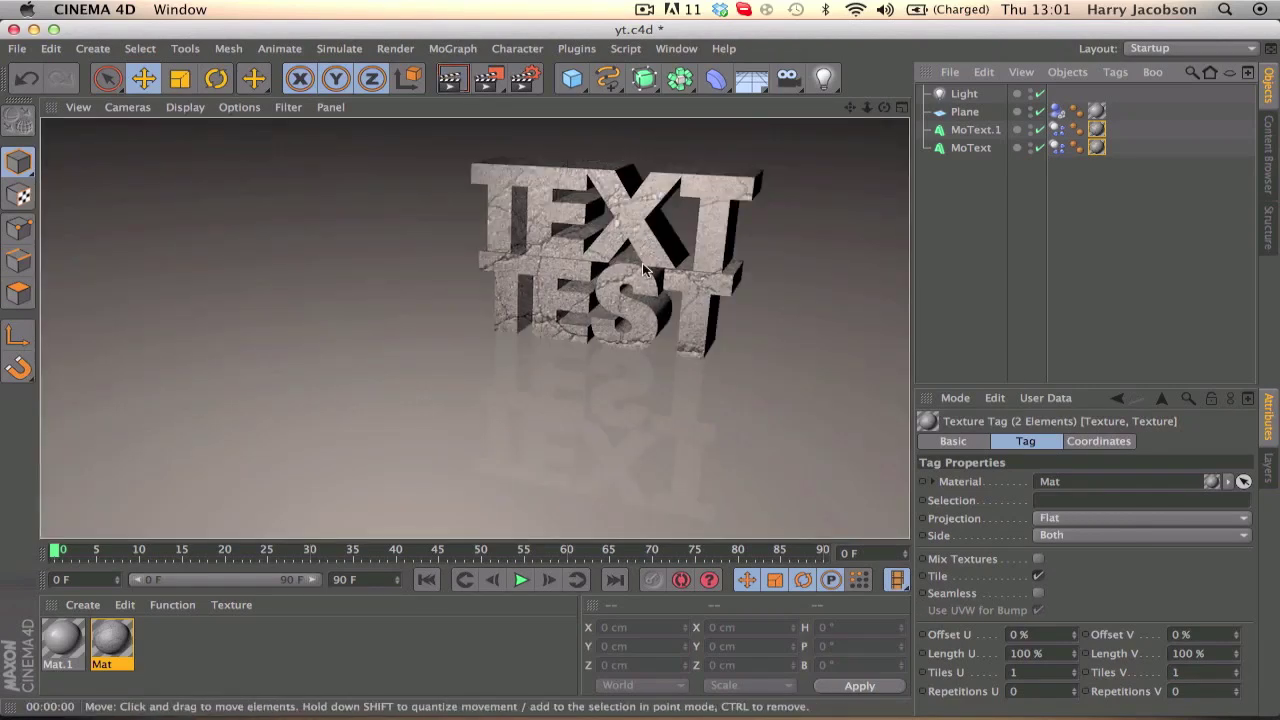
{"action": "left_click", "coordinate": [958, 233]}
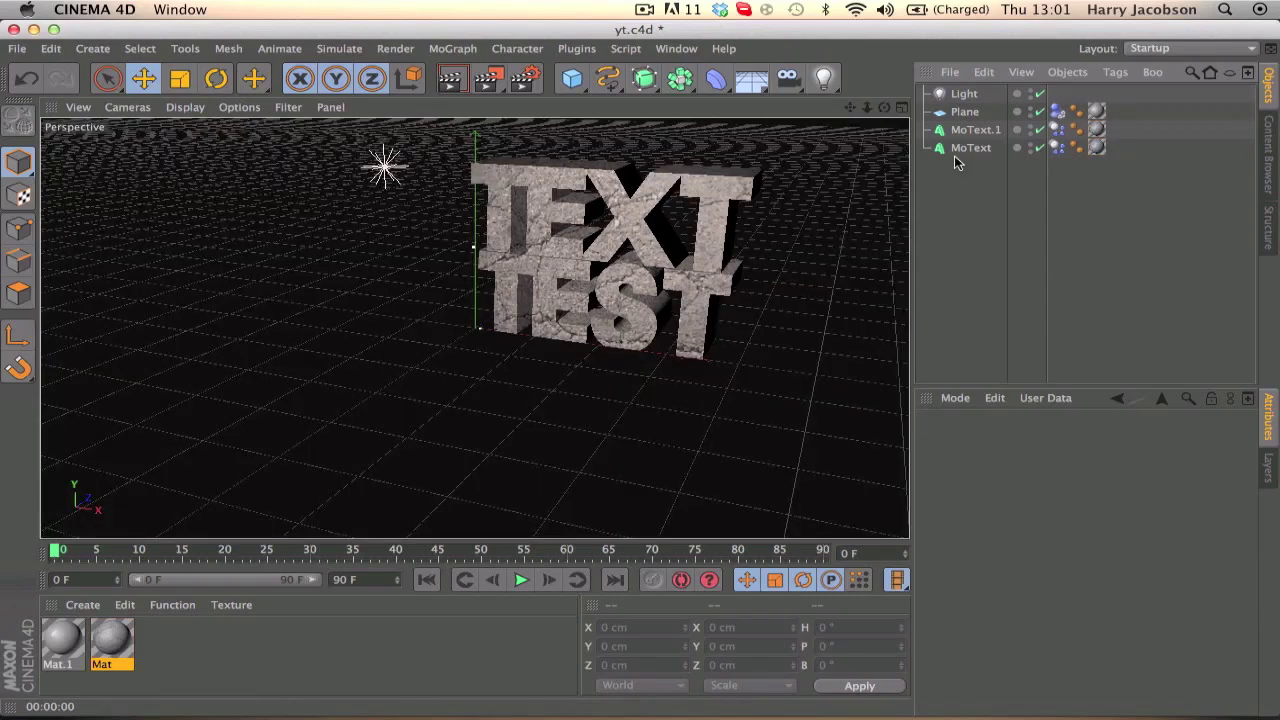
Duplicate the light and set the copy's intensity to 37%
{"action": "left_click", "coordinate": [962, 94]}
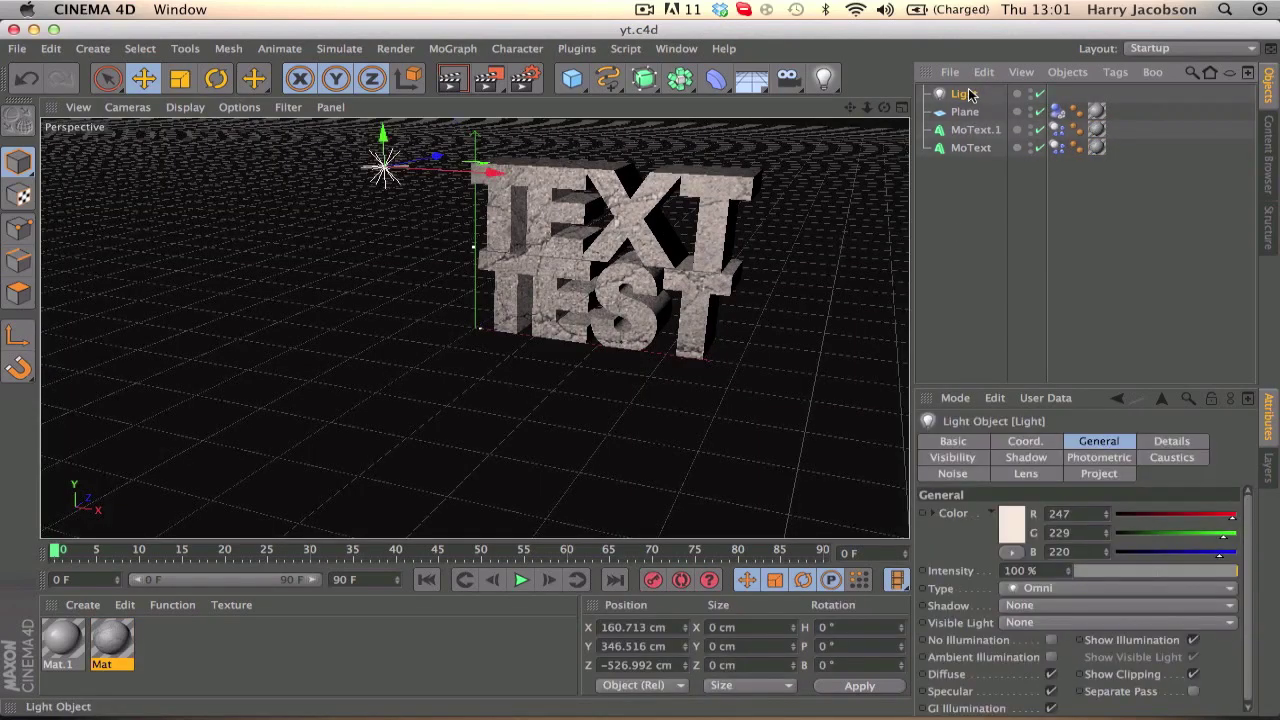
{"action": "key", "text": "super+c"}
{"action": "key", "text": "super+v"}
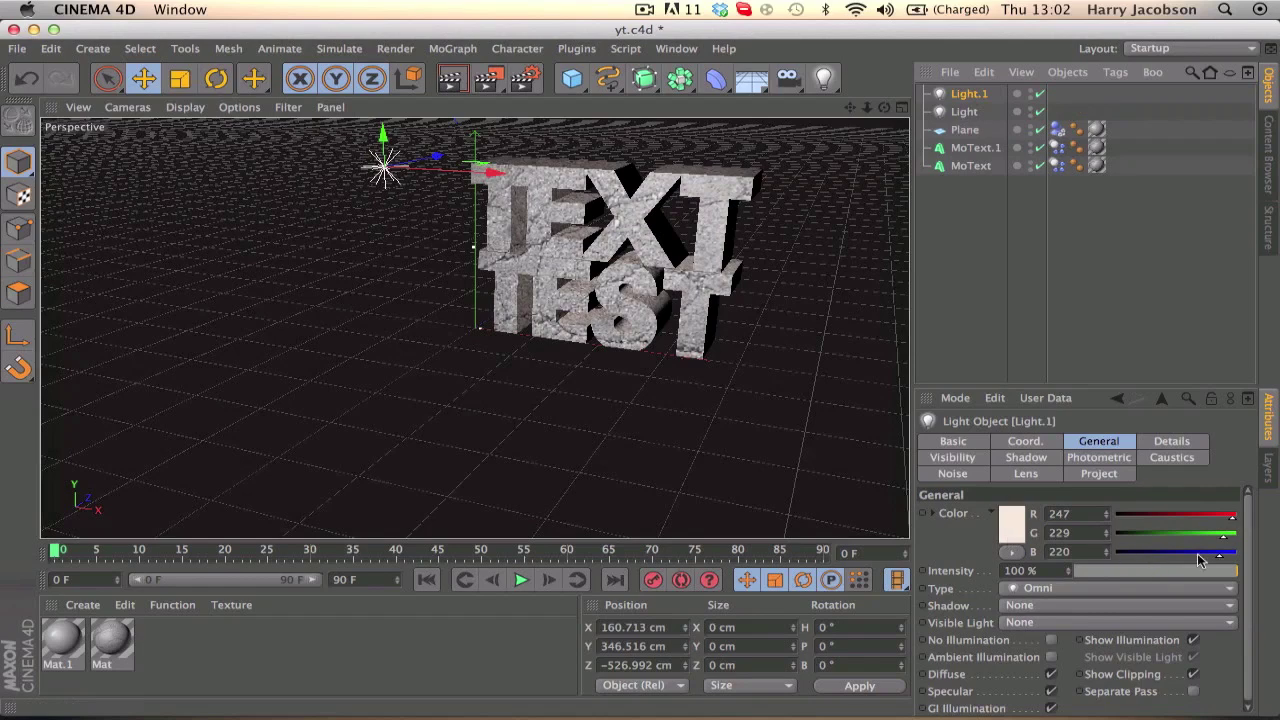
{"action": "left_click_drag", "start_coordinate": [1196, 570], "coordinate": [1134, 570]}
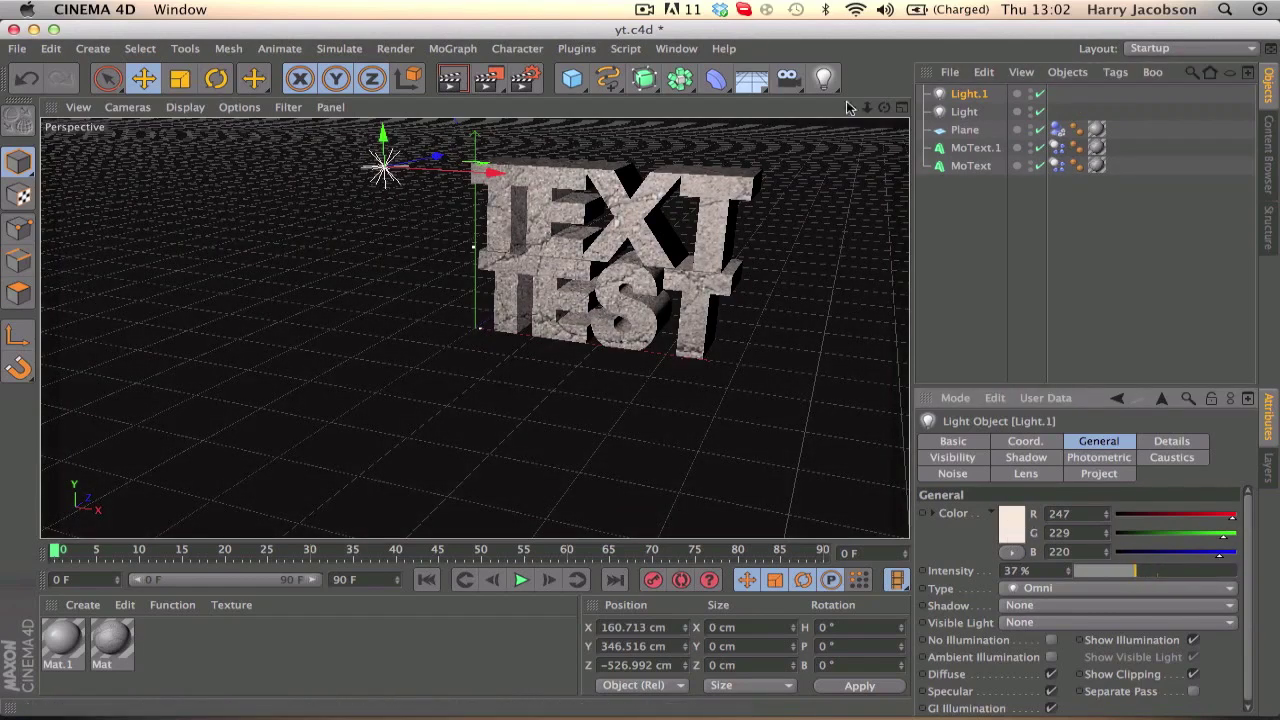
Move the duplicated light behind the text to a Z position of about 881 cm and check the lighting with a preview render
{"action": "left_click_drag", "start_coordinate": [866, 107], "coordinate": [474, 327]}
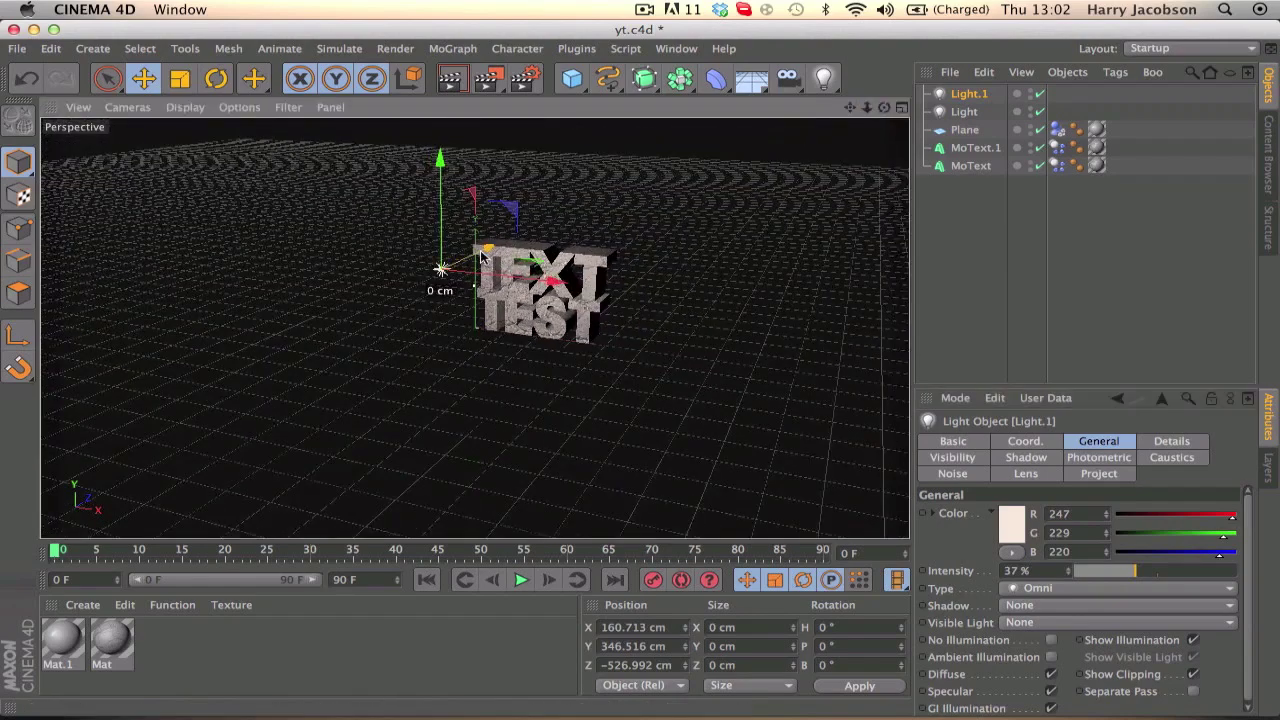
{"action": "left_click_drag", "start_coordinate": [487, 245], "coordinate": [645, 192]}
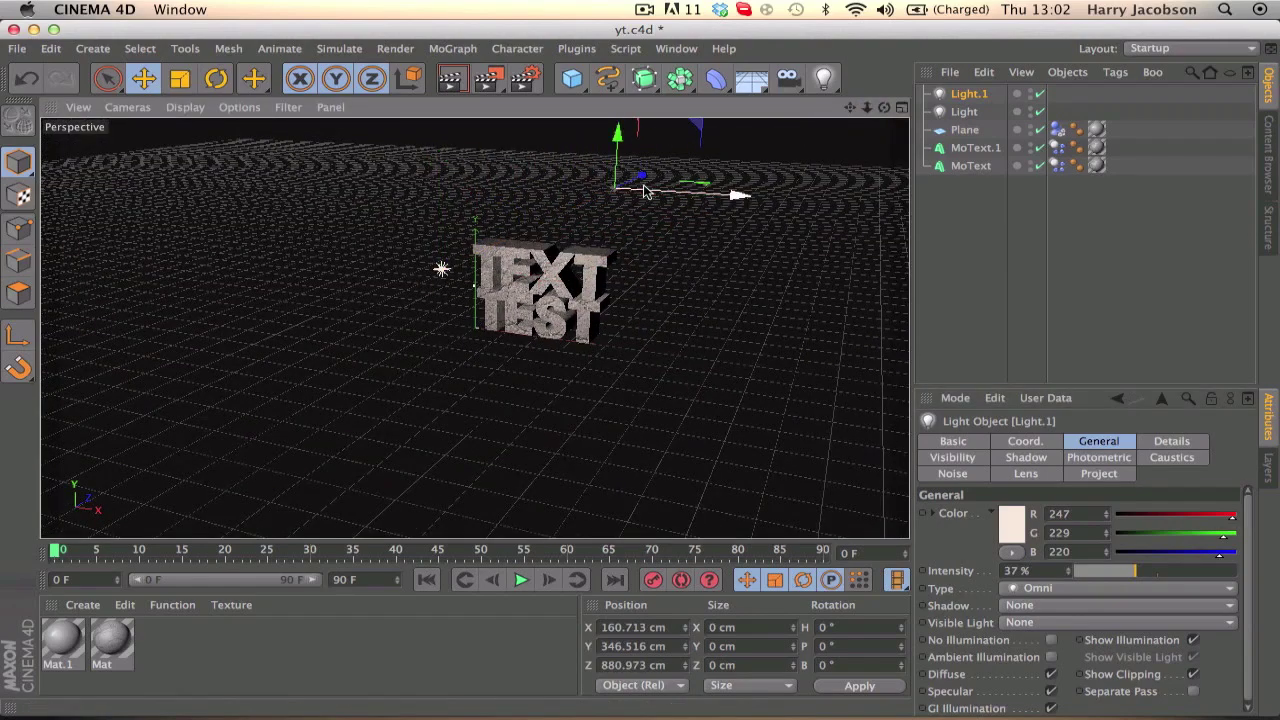
{"action": "left_click", "coordinate": [450, 78]}
{"action": "left_click_drag", "start_coordinate": [866, 107], "coordinate": [474, 327]}
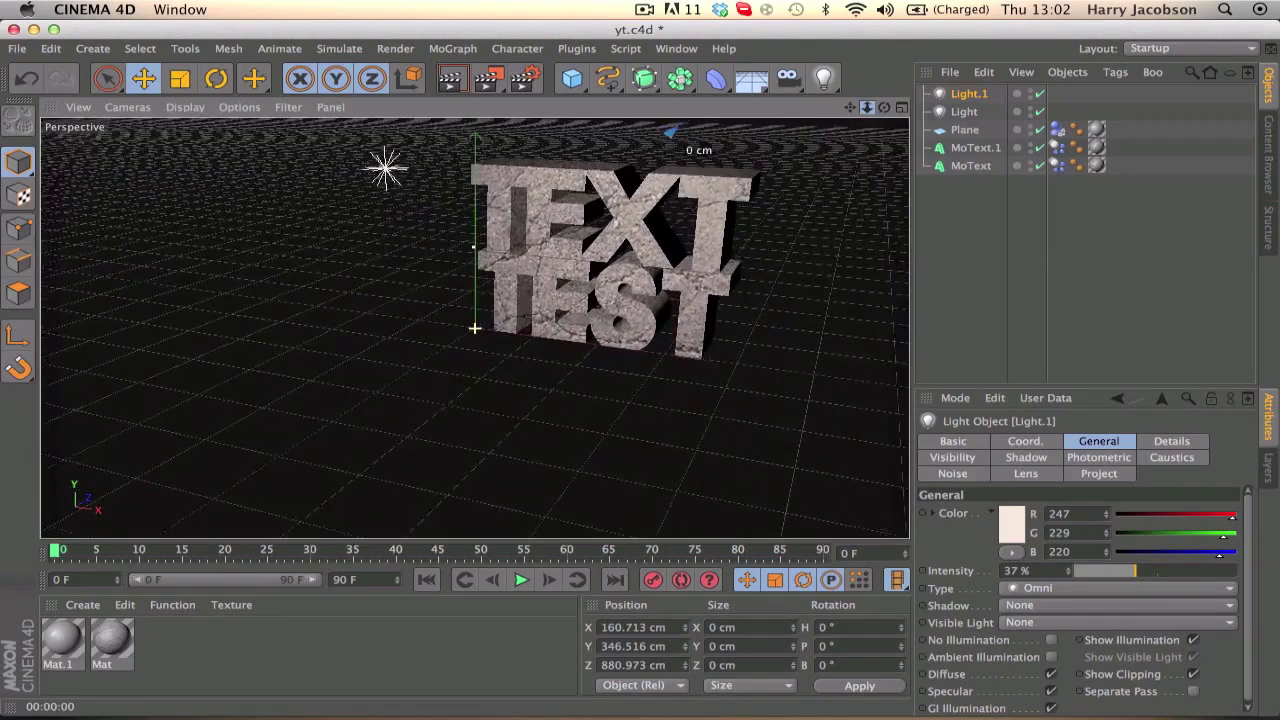
{"action": "left_click", "coordinate": [450, 78]}
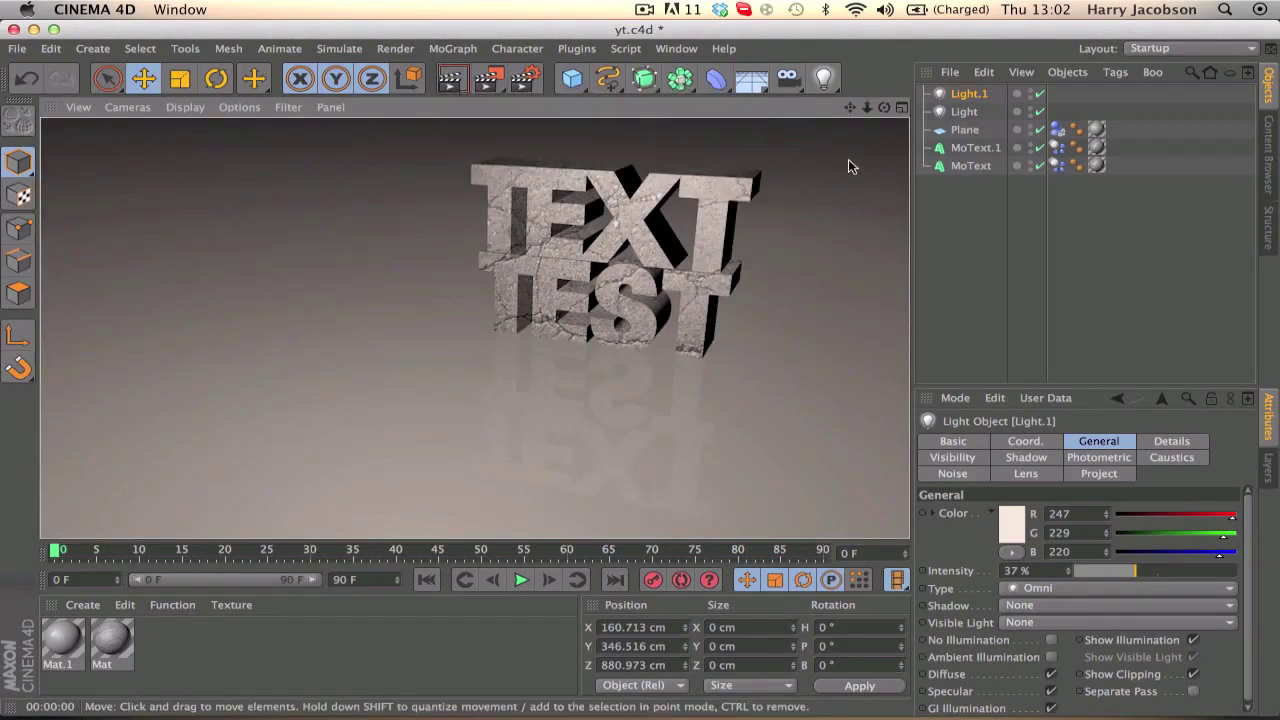
Bring the duplicated light beside the text, at about X 425 cm and Z 33 cm, and render a preview
{"action": "left_click", "coordinate": [958, 93]}
{"action": "left_click_drag", "start_coordinate": [867, 107], "coordinate": [683, 230]}
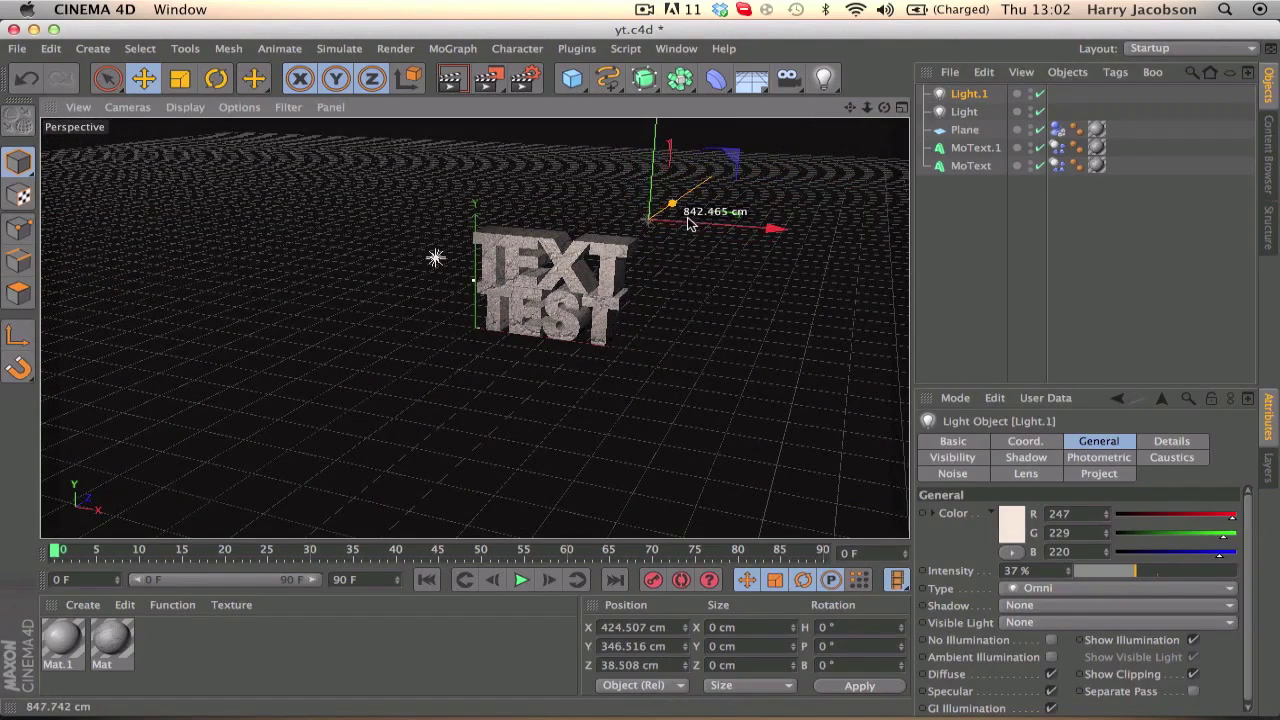
{"action": "left_click_drag", "start_coordinate": [688, 224], "coordinate": [684, 222]}
{"action": "left_click", "coordinate": [451, 78]}
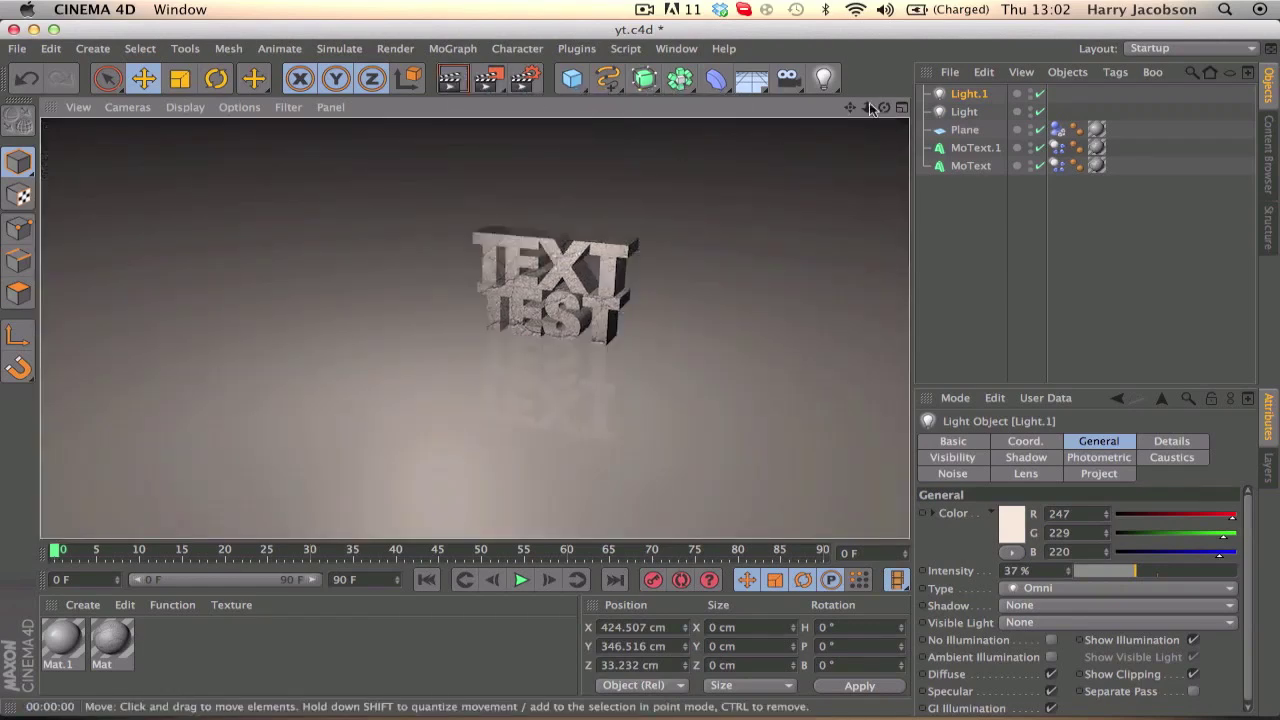
Shift the duplicated light farther out to about X 591 cm and Z 1 cm, and check it with wide and close preview renders
{"action": "left_click", "coordinate": [960, 93]}
{"action": "mouse_move", "coordinate": [712, 227]}
{"action": "left_mouse_down"}
{"action": "mouse_move", "coordinate": [748, 210]}
{"action": "mouse_move", "coordinate": [720, 242]}
{"action": "mouse_move", "coordinate": [735, 228]}
{"action": "left_mouse_up"}
{"action": "left_click", "coordinate": [451, 78]}
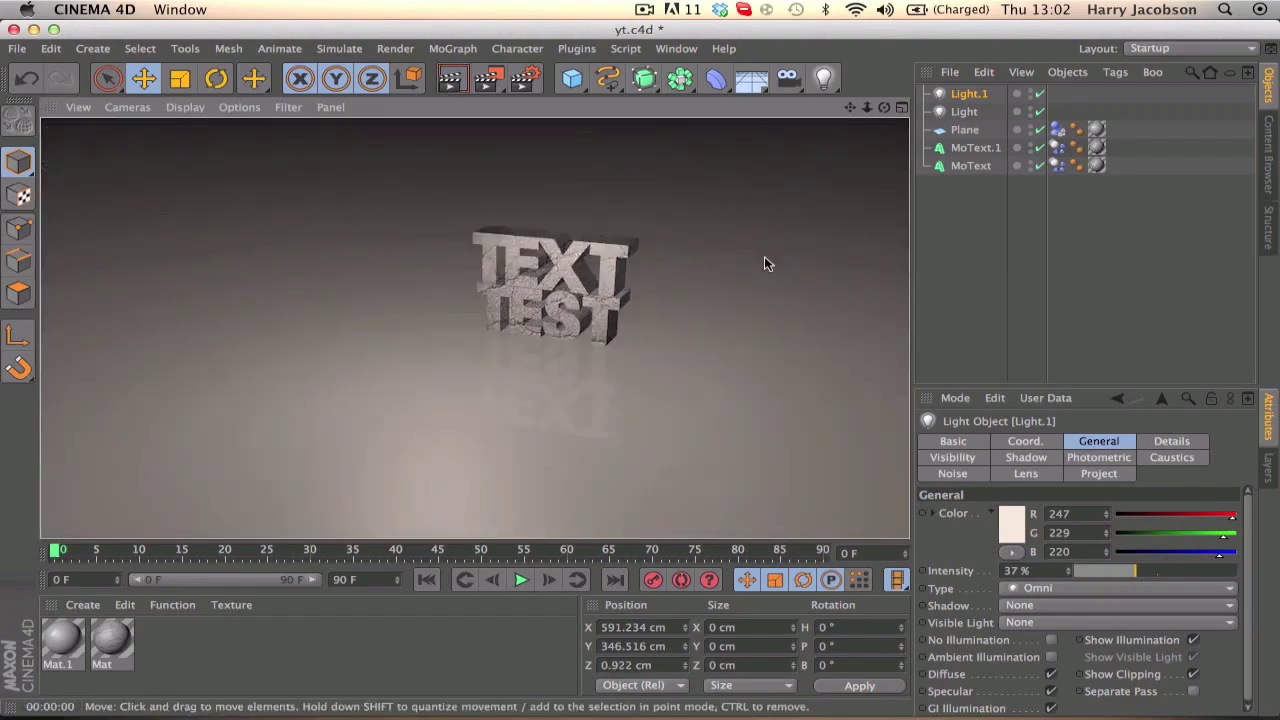
{"action": "left_click_drag", "start_coordinate": [867, 107], "coordinate": [915, 118]}
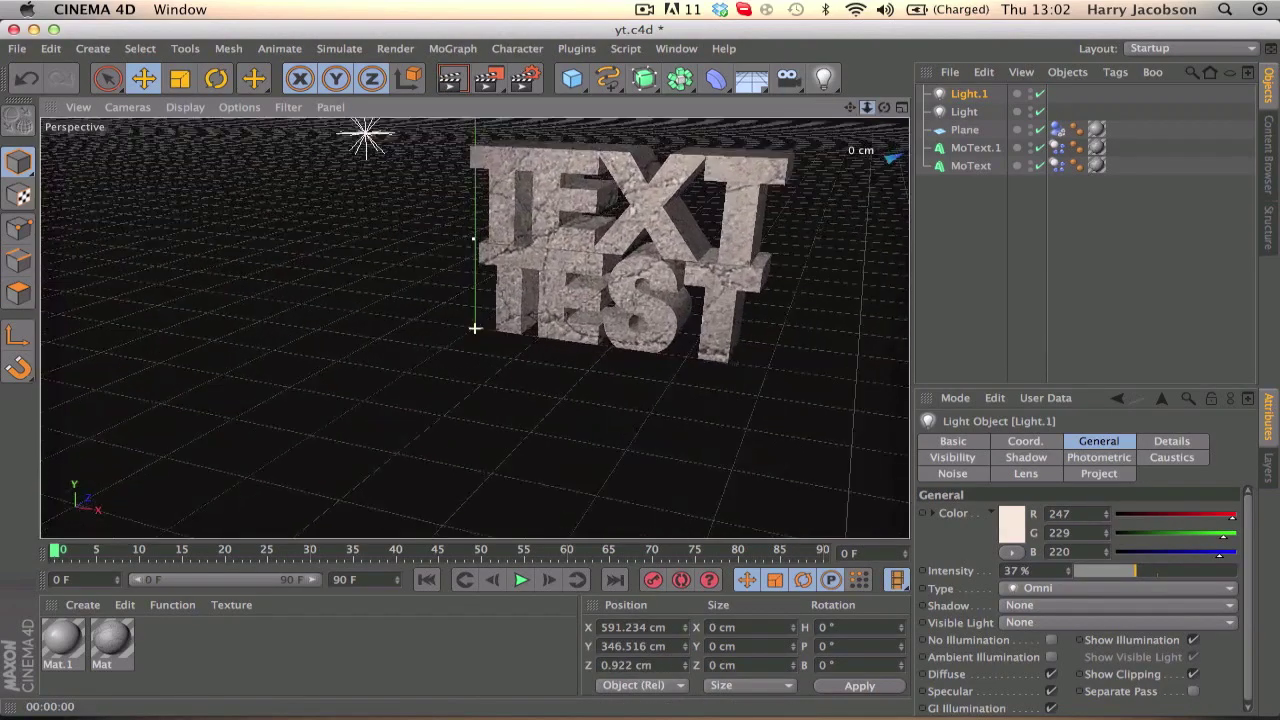
{"action": "left_click", "coordinate": [451, 78]}
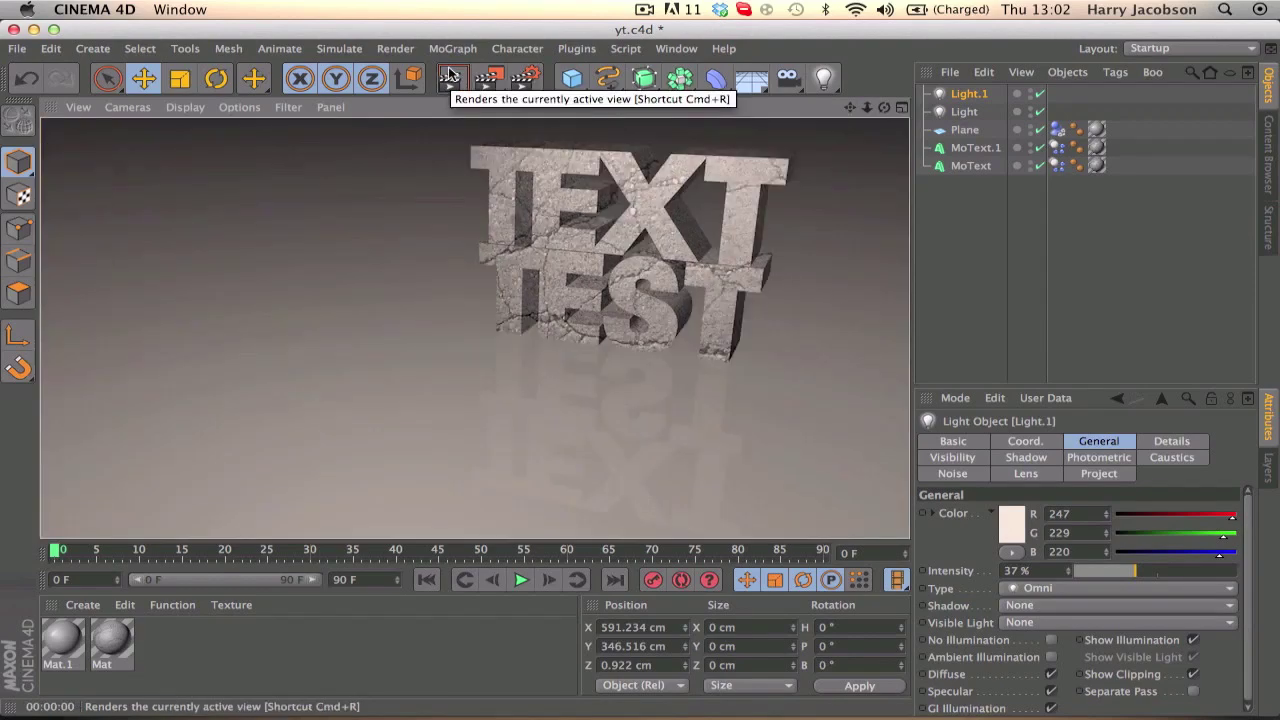
{"action": "left_click_drag", "start_coordinate": [867, 107], "coordinate": [840, 108]}
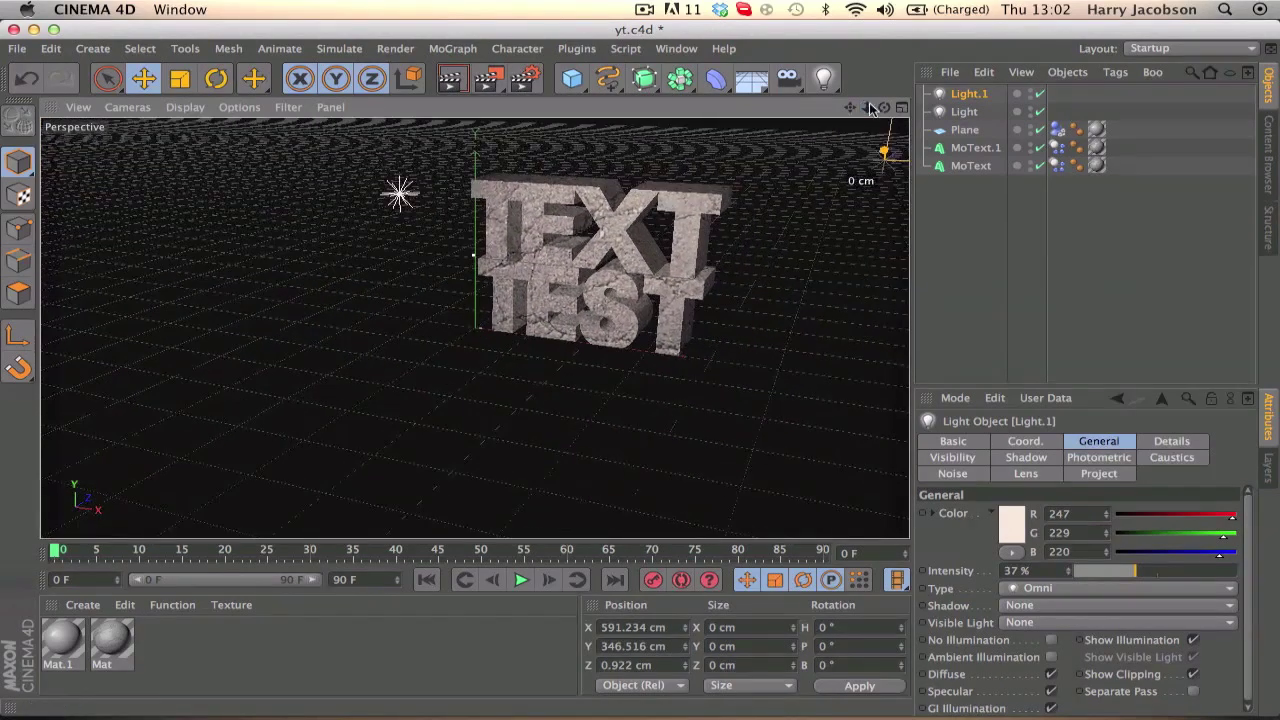
Break both MoText objects into 20 random pieces with the Thrausi plugin and close its window
{"action": "left_click", "coordinate": [974, 148]}
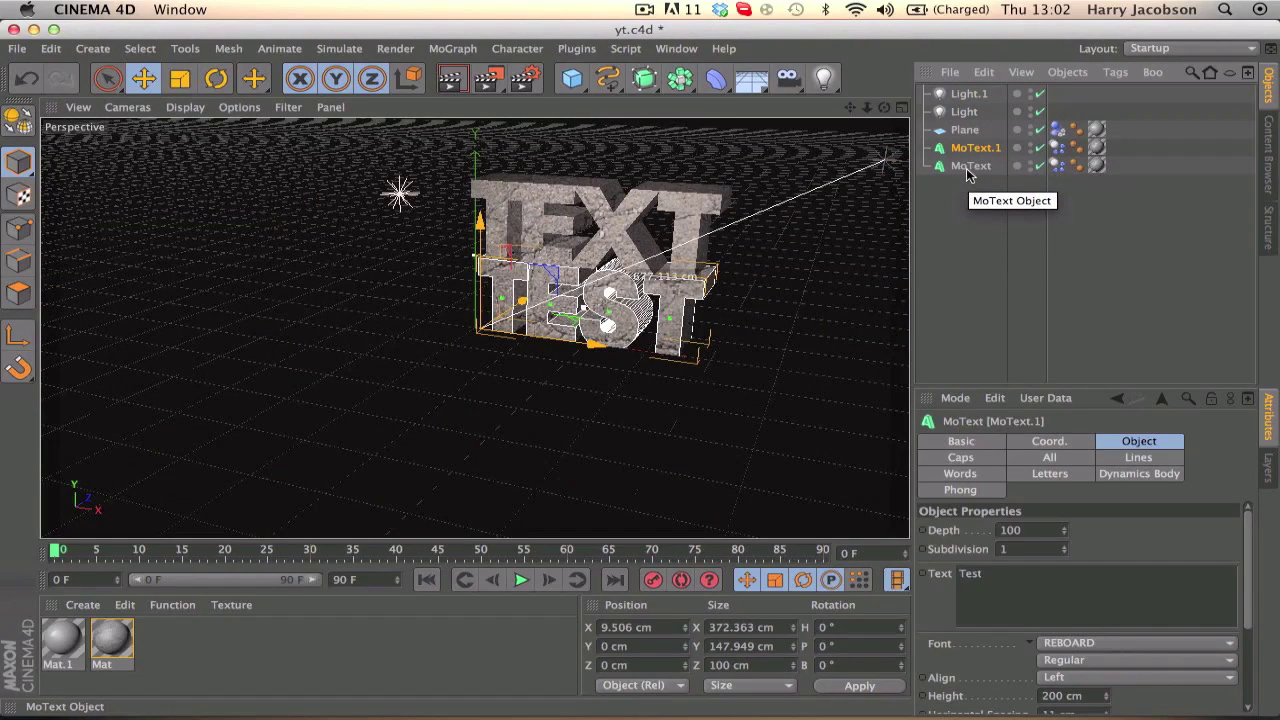
{"action": "left_click", "coordinate": [968, 166], "text": "shift"}
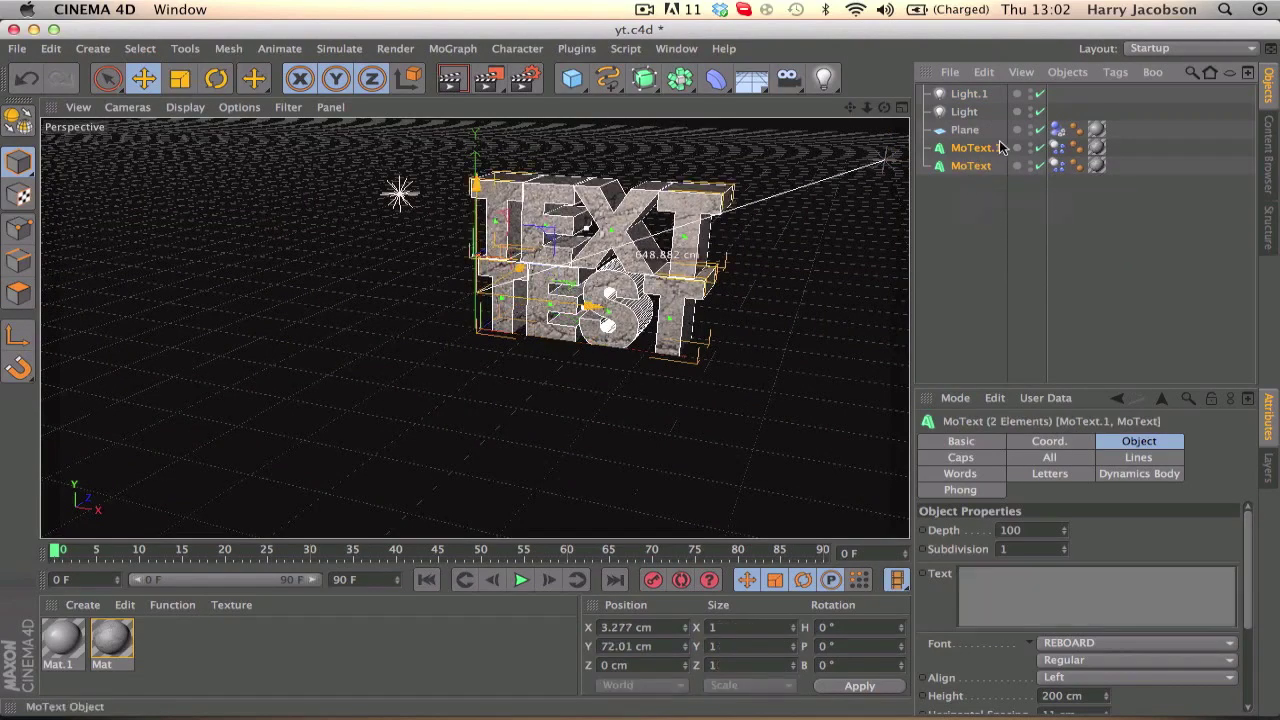
{"action": "left_click", "coordinate": [578, 48]}
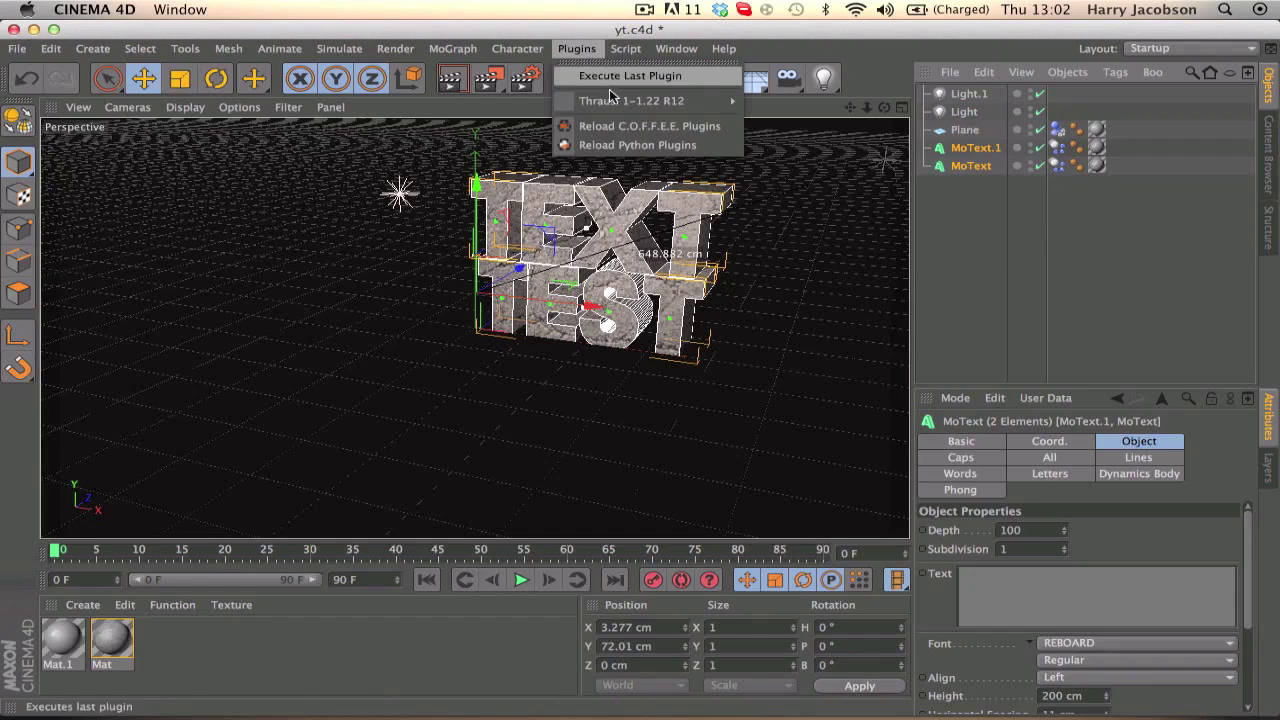
{"action": "mouse_move", "coordinate": [614, 100]}
{"action": "left_click", "coordinate": [772, 101]}
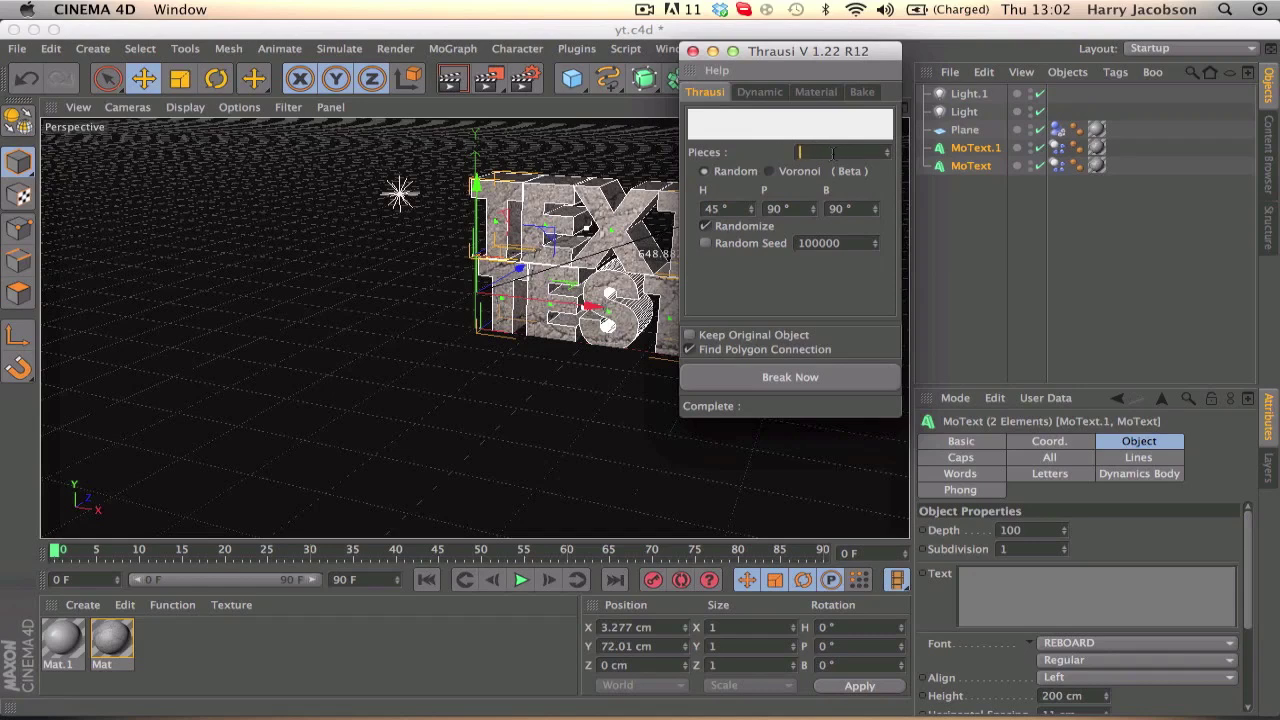
{"action": "left_click", "coordinate": [770, 378]}
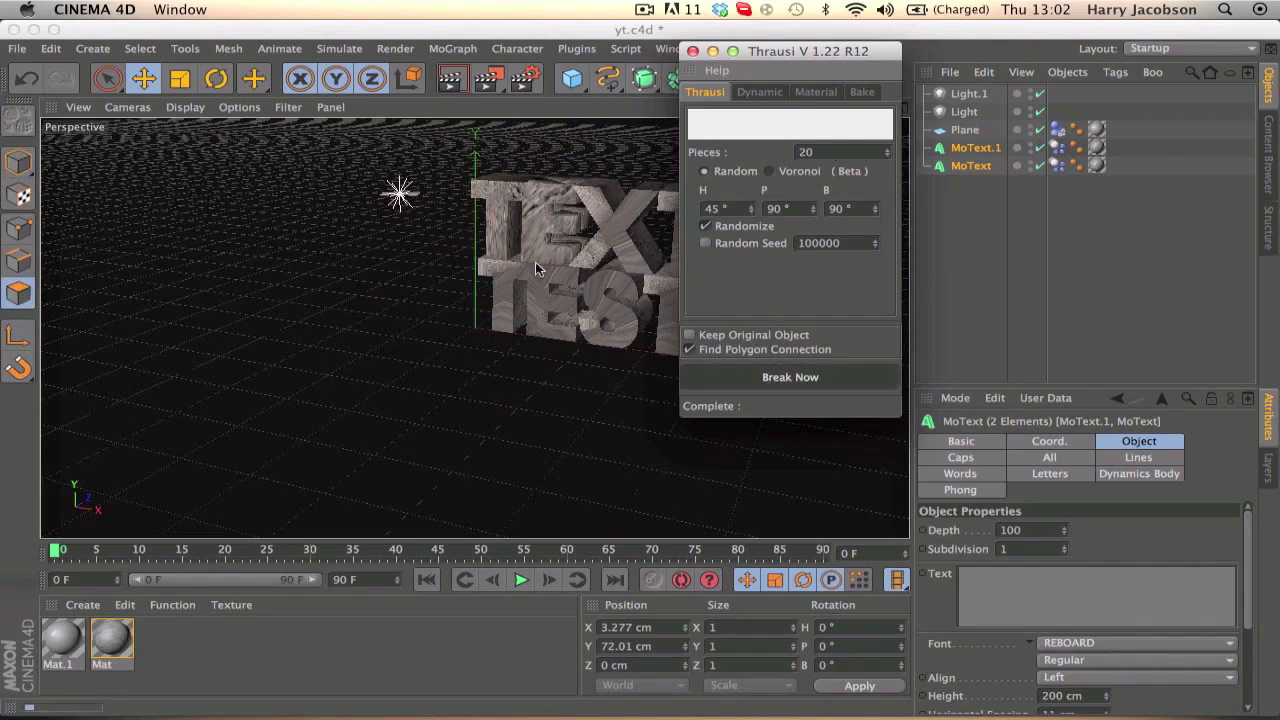
{"action": "left_click_drag", "start_coordinate": [766, 56], "coordinate": [919, 98]}
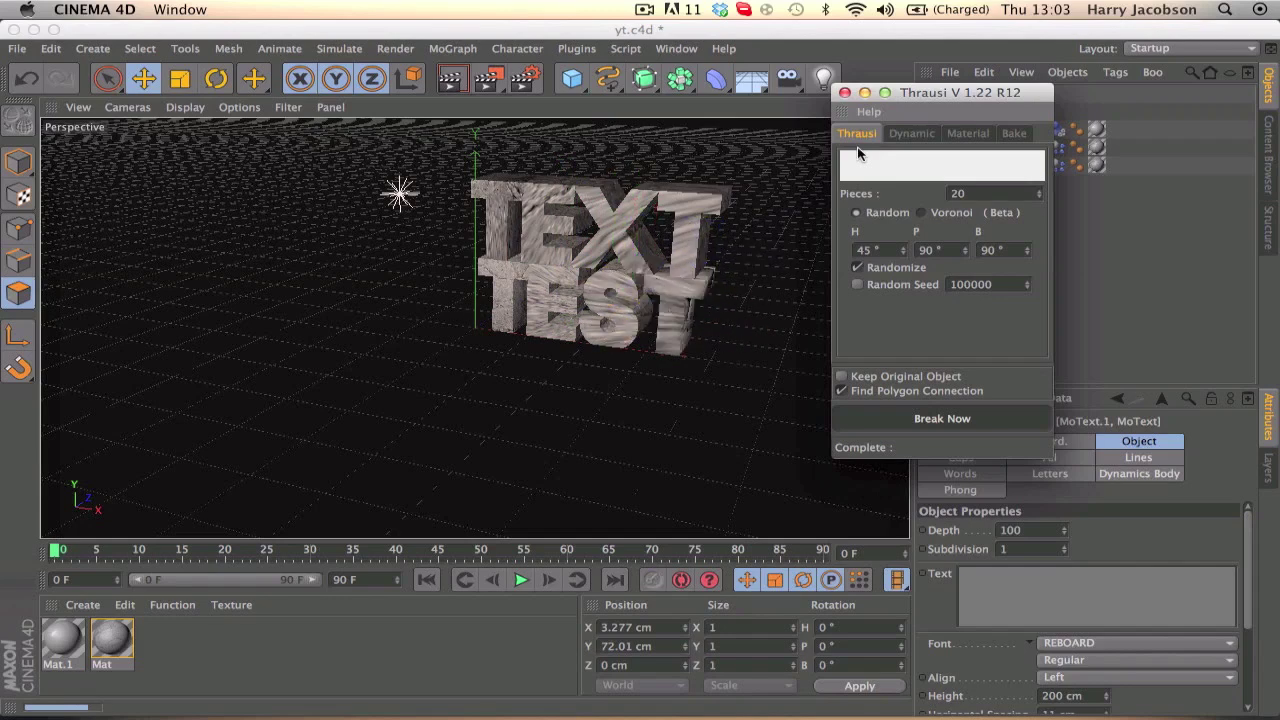
{"action": "left_click", "coordinate": [845, 92]}
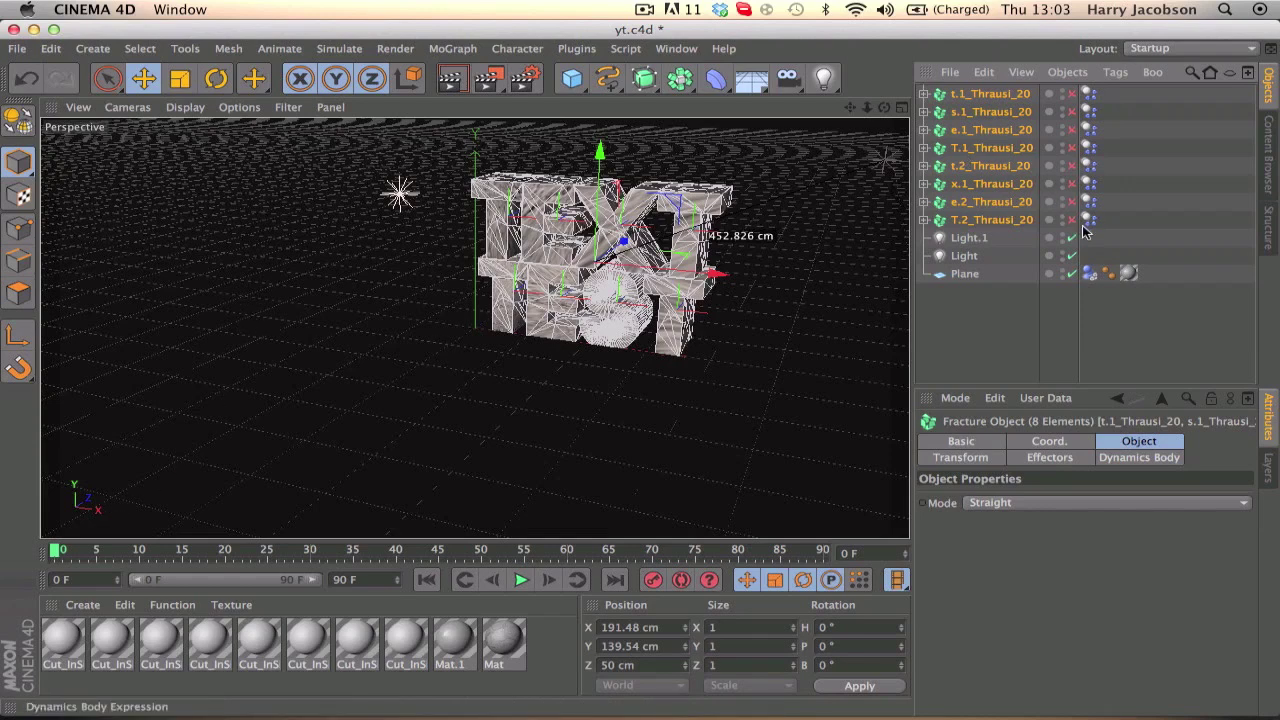
Play the first few frames of the simulation and return to the start of the animation
{"action": "left_click", "coordinate": [521, 580]}
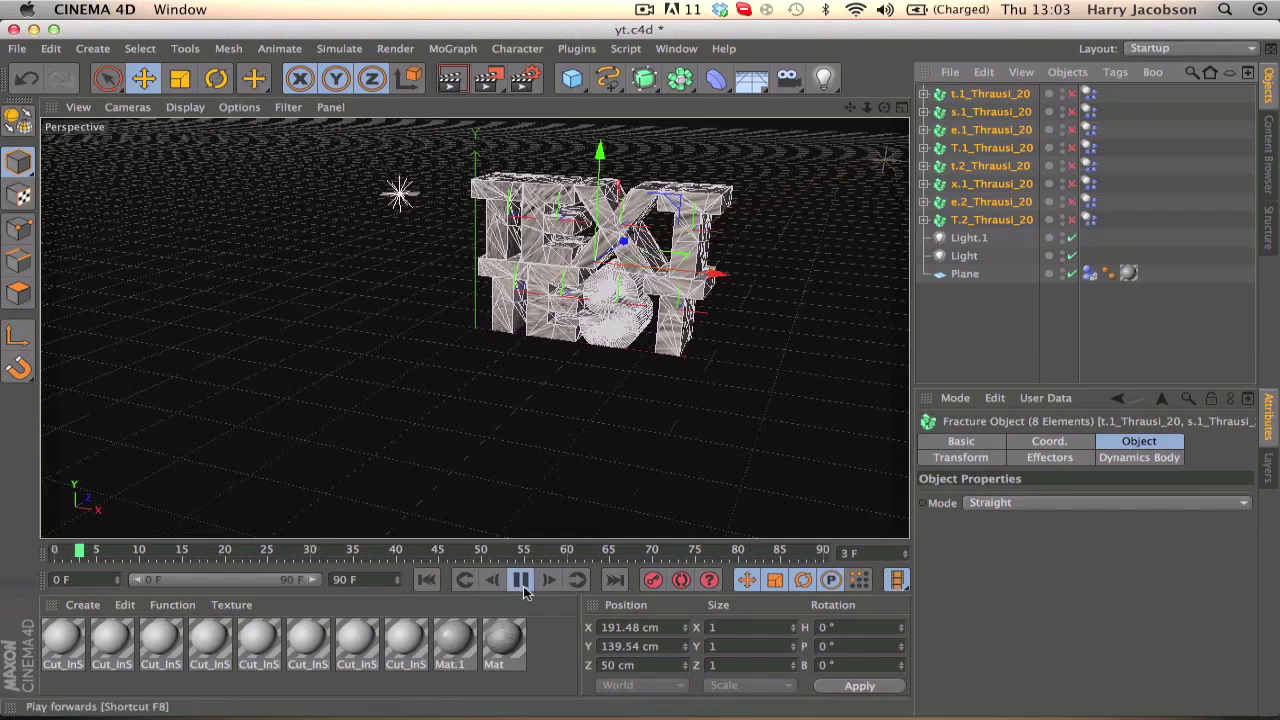
{"action": "left_click", "coordinate": [521, 580]}
{"action": "left_click", "coordinate": [426, 580]}
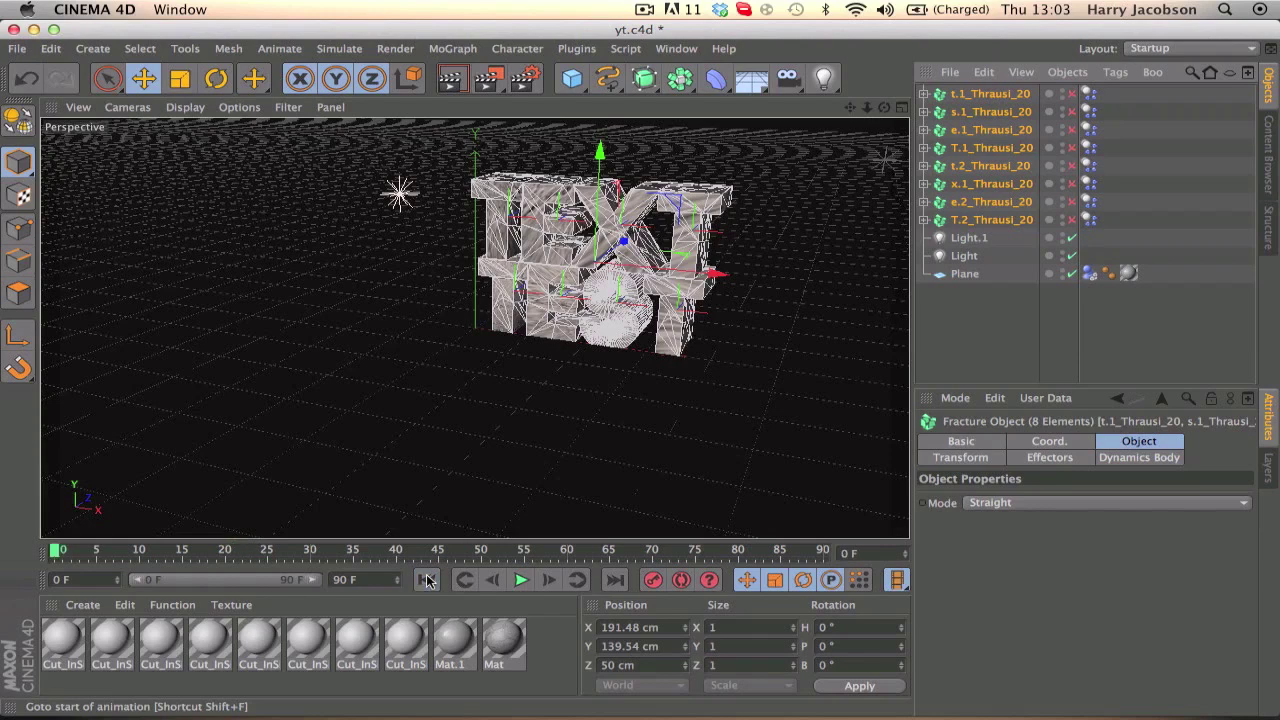
Enable all eight Thrausi fracture objects, from T.2_Thrausi_20 up to t.1_Thrausi_20
{"action": "left_click", "coordinate": [1071, 220]}
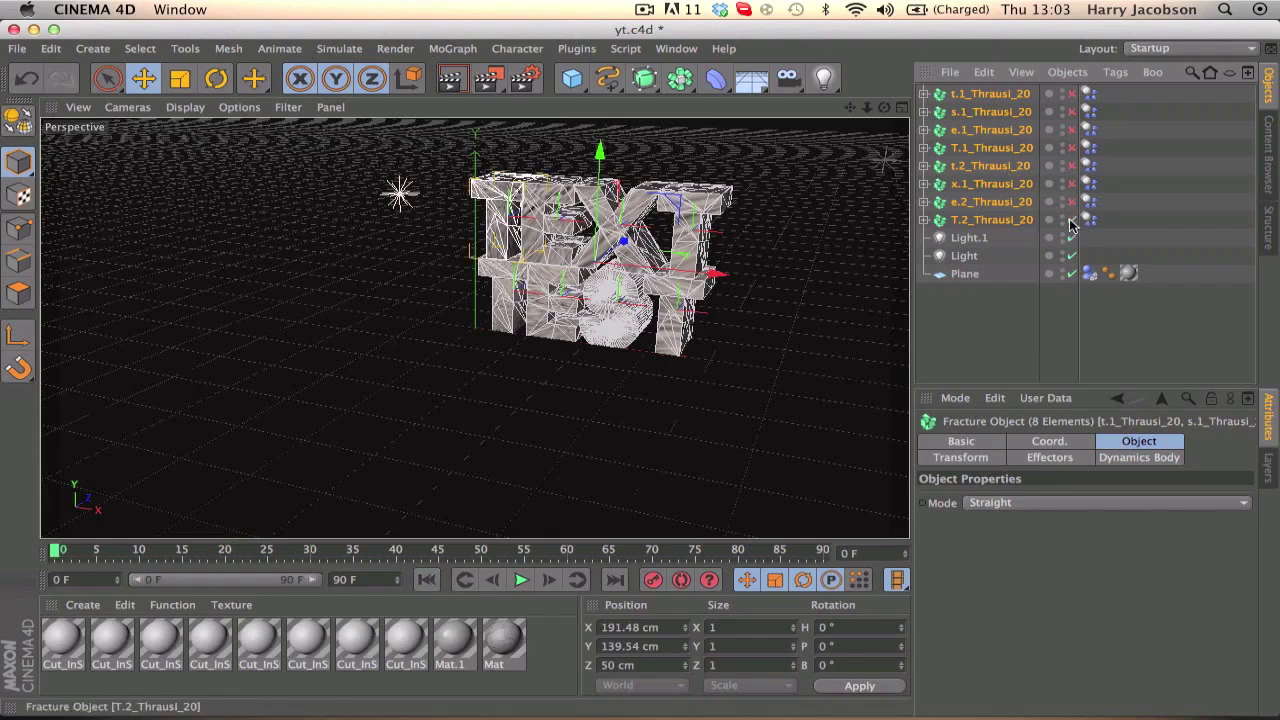
{"action": "left_click", "coordinate": [1071, 202]}
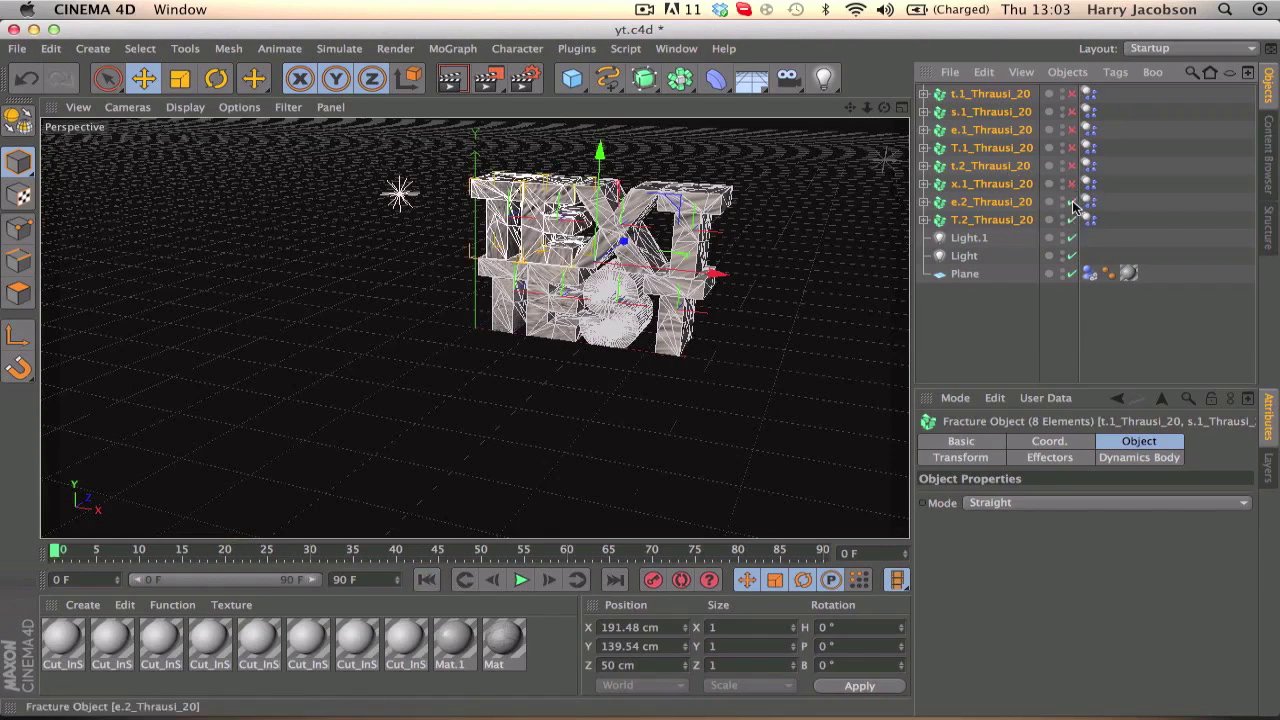
{"action": "left_click", "coordinate": [1071, 184]}
{"action": "left_click", "coordinate": [1071, 166]}
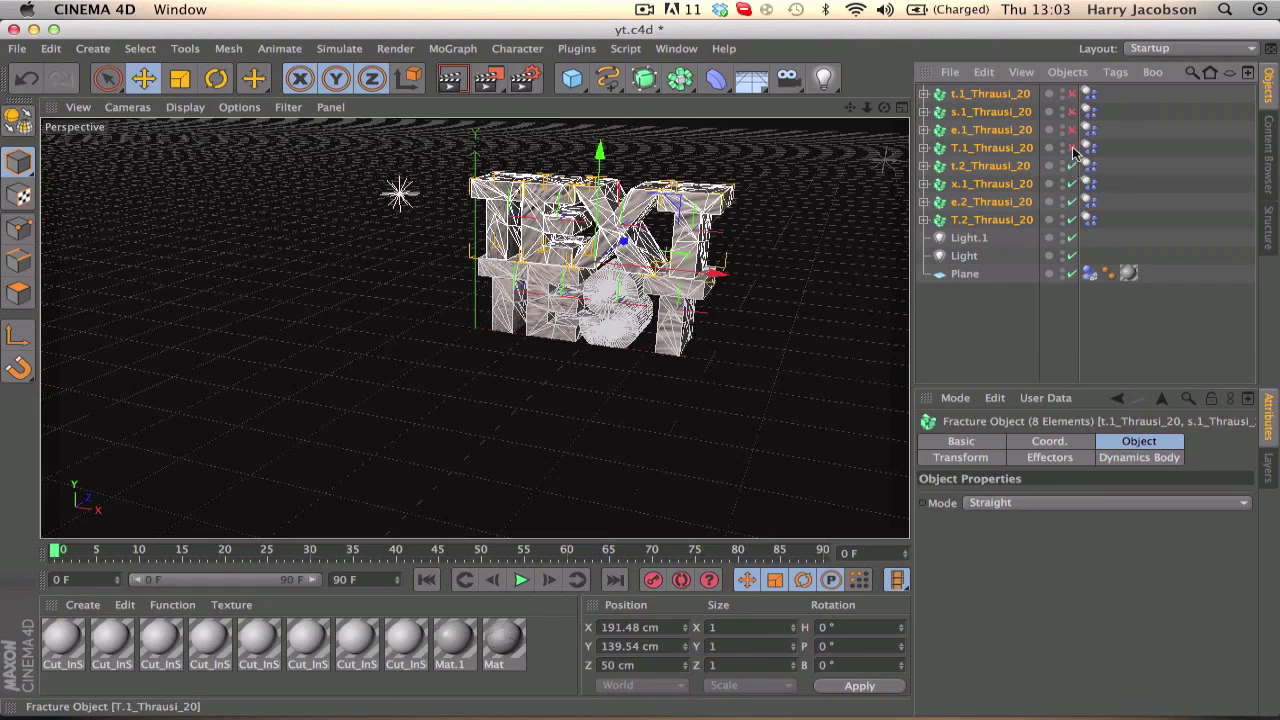
{"action": "left_click", "coordinate": [1072, 148]}
{"action": "left_click", "coordinate": [1071, 130]}
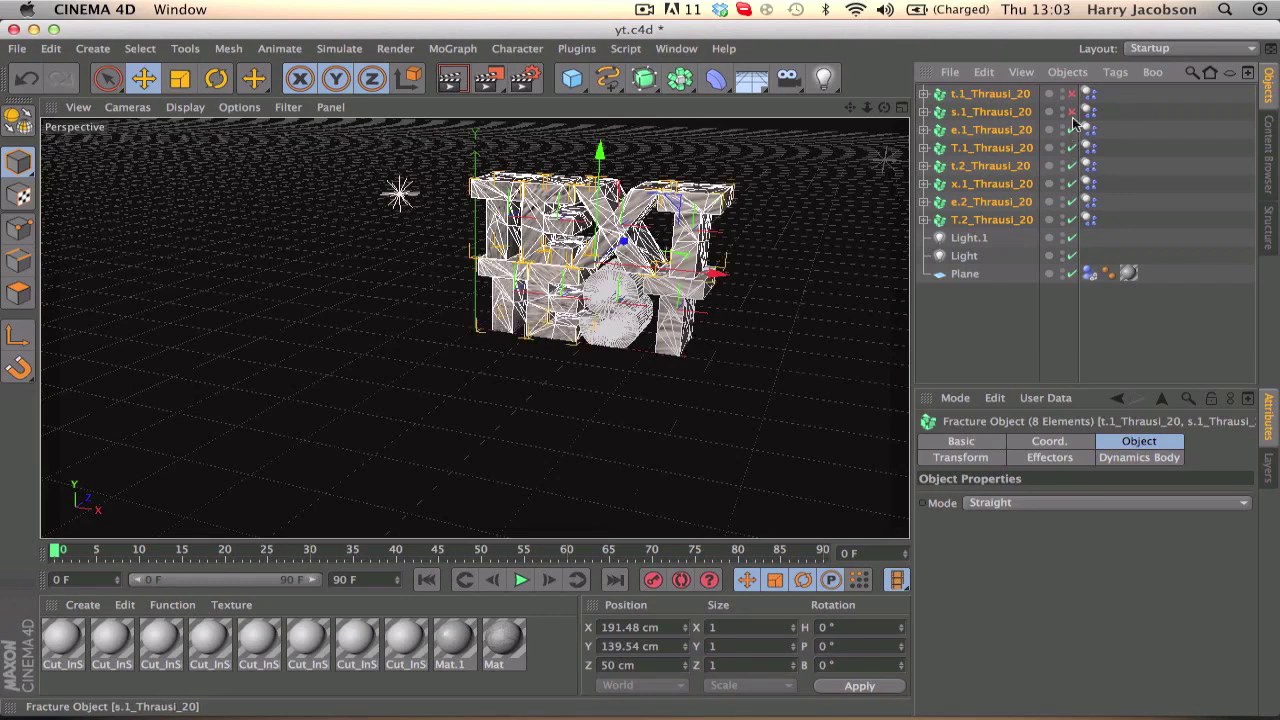
{"action": "left_click", "coordinate": [1071, 112]}
{"action": "left_click", "coordinate": [1071, 94]}
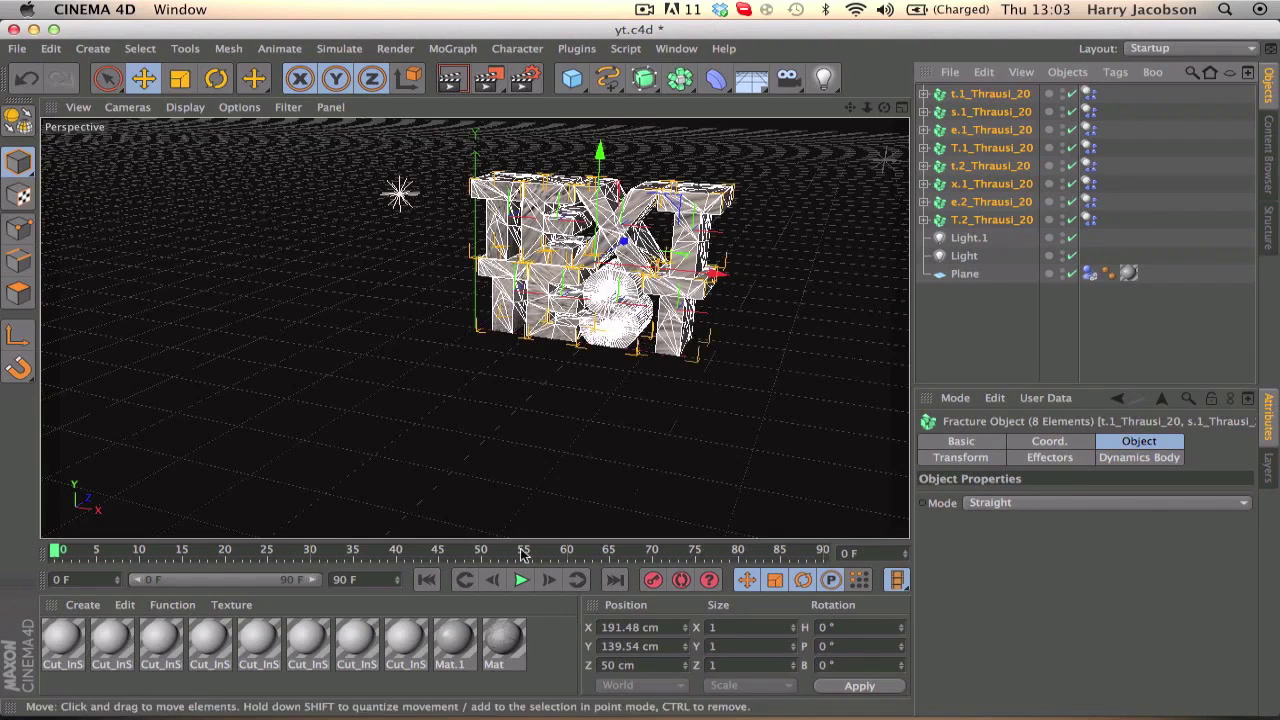
Play the shattering simulation to about frame 46, return to frame 0 and save the project
{"action": "left_click", "coordinate": [521, 580]}
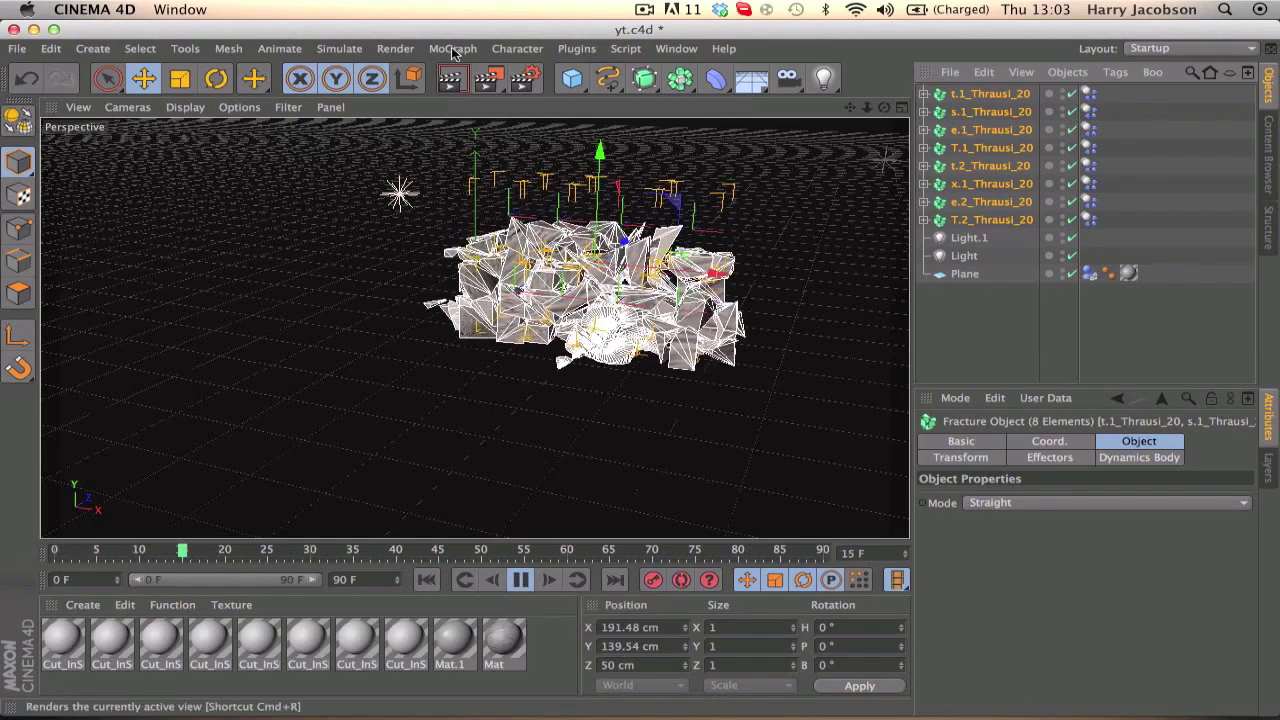
{"action": "left_click", "coordinate": [519, 581]}
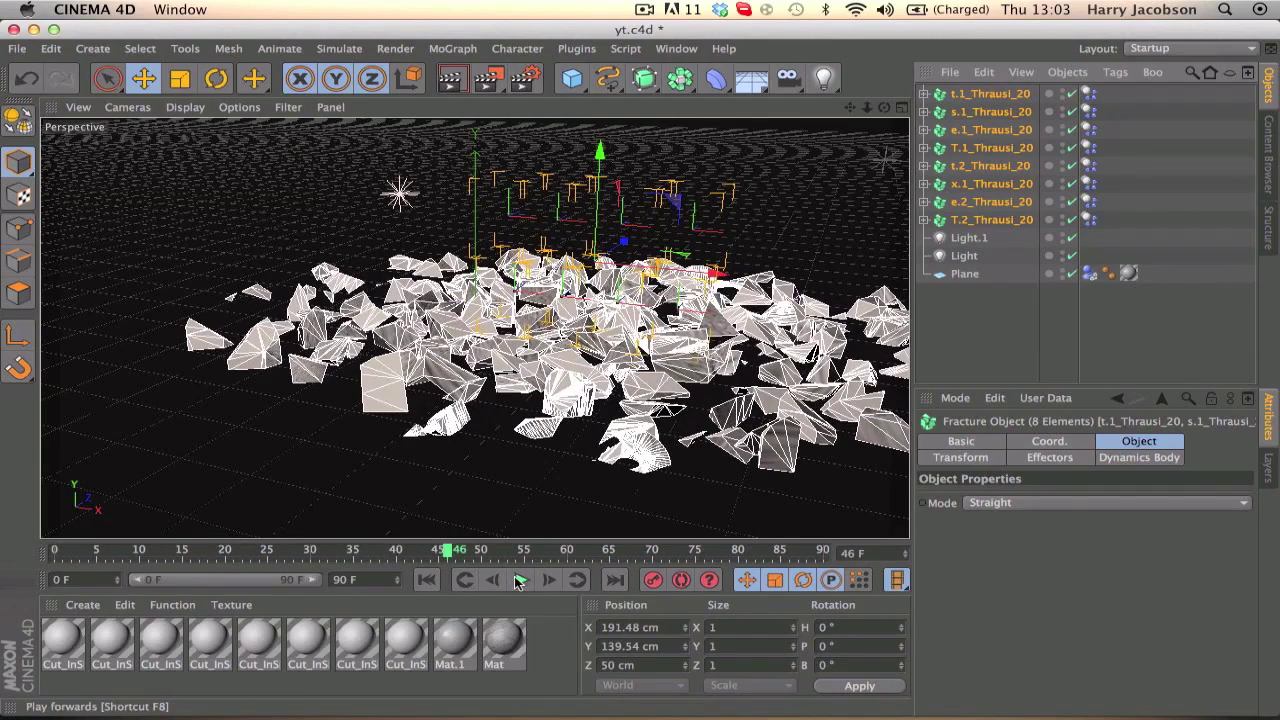
{"action": "left_click_drag", "start_coordinate": [447, 551], "coordinate": [56, 551]}
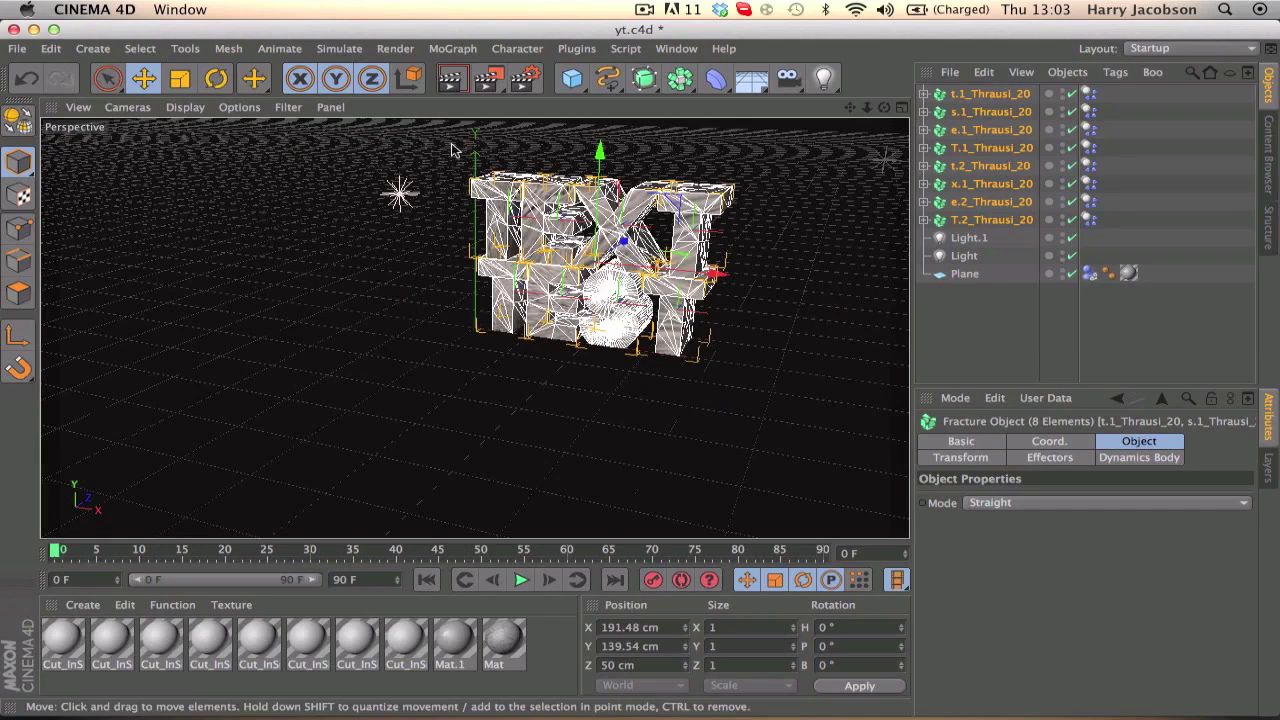
{"action": "key", "text": "super+s"}
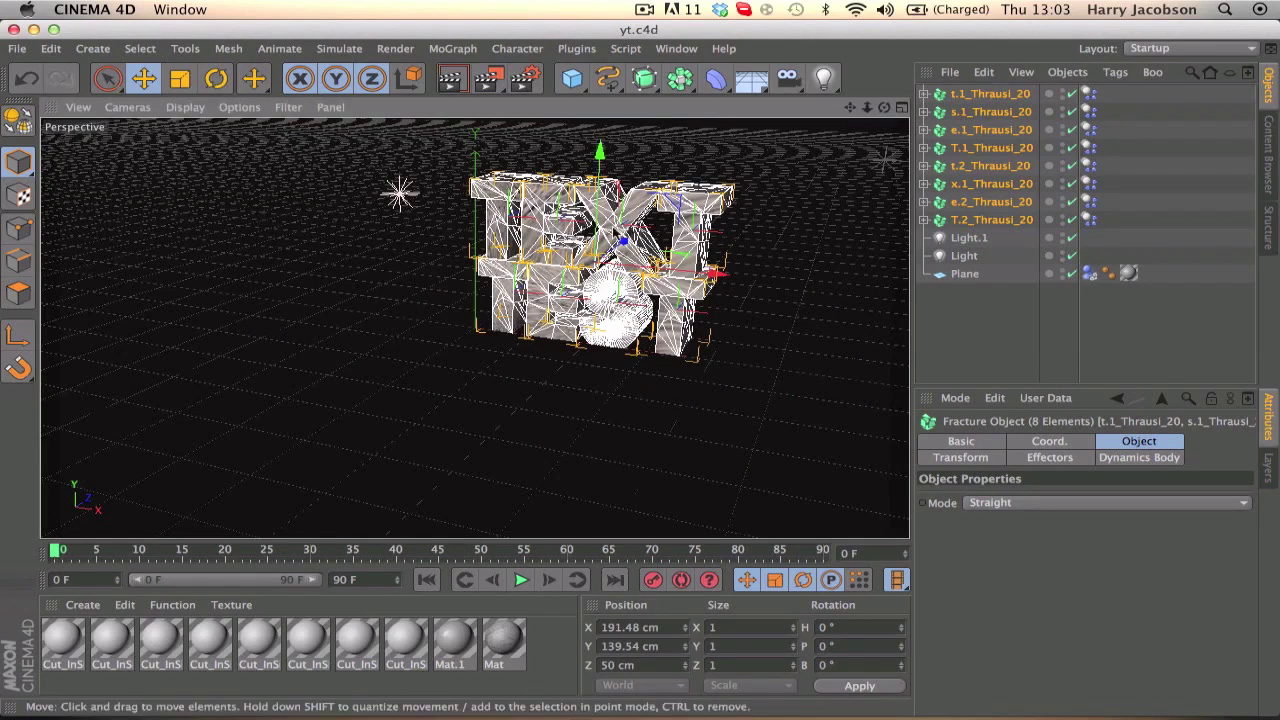
Set the dynamics trigger of the four fracture objects forming the word TEST to On Collision and keyframe it at frame 0
{"action": "left_click", "coordinate": [975, 220]}
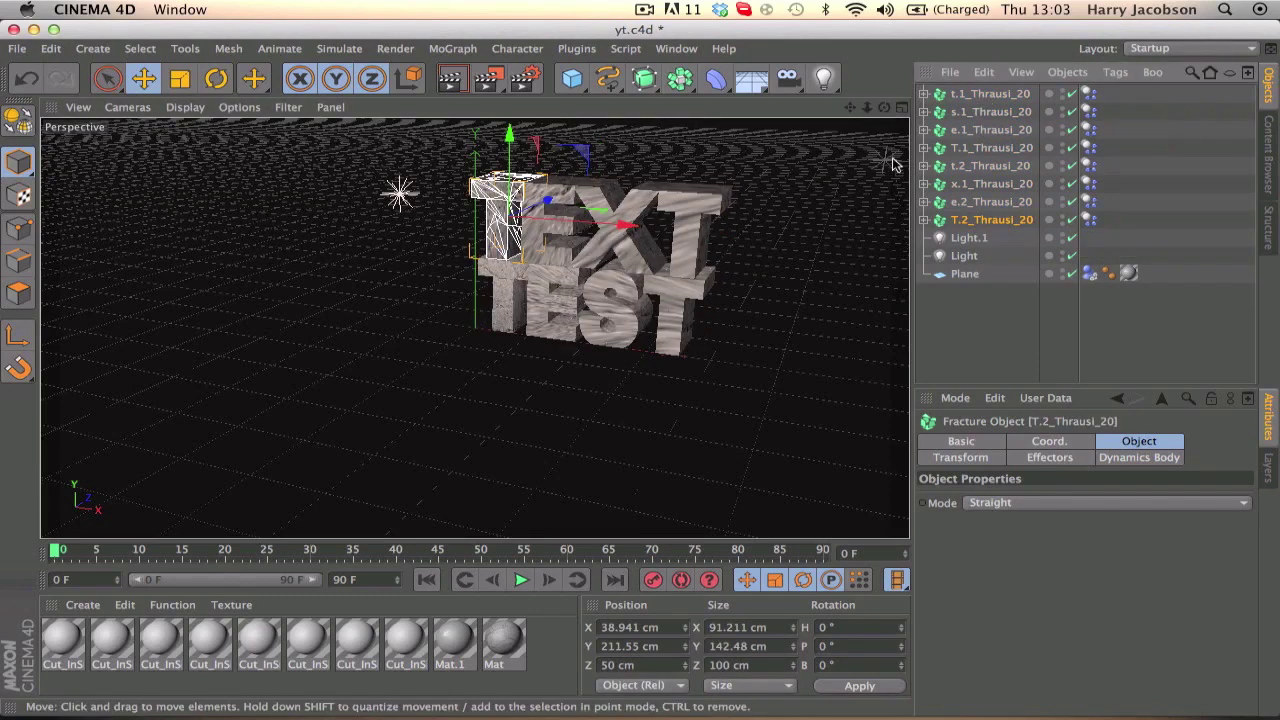
{"action": "left_click", "coordinate": [960, 113], "text": "shift"}
{"action": "left_click", "coordinate": [976, 130], "text": "shift"}
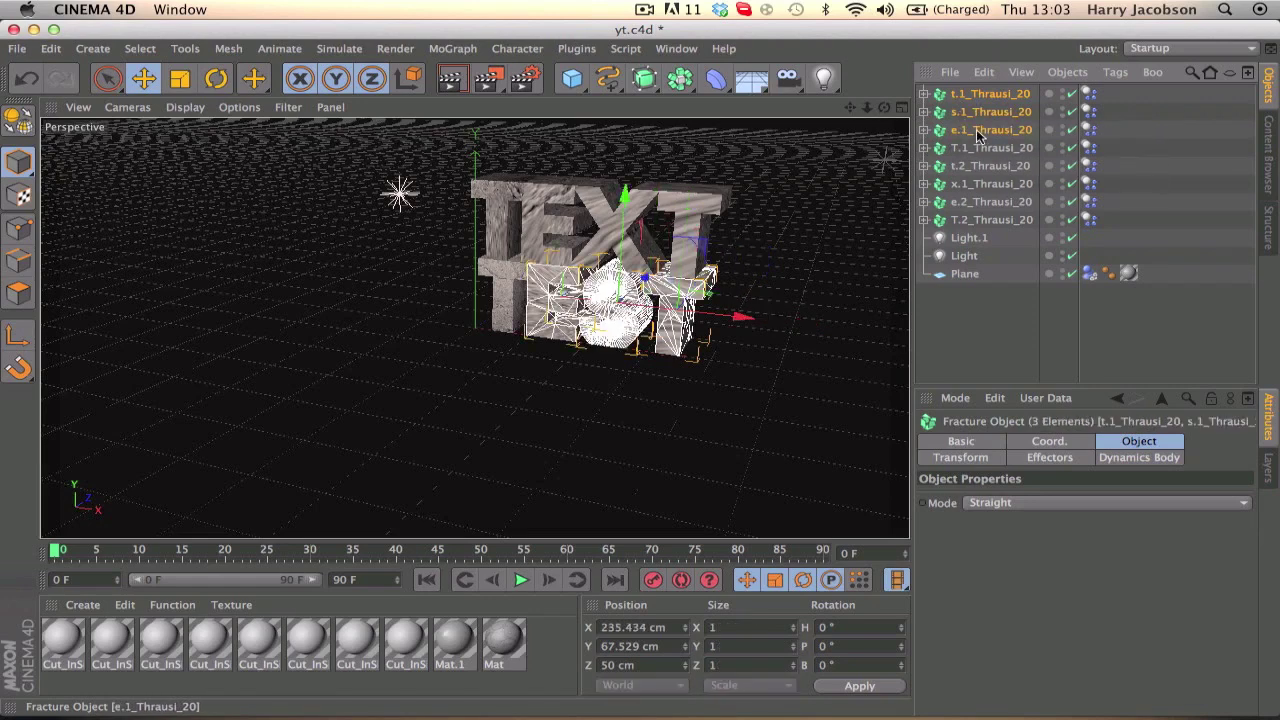
{"action": "left_click", "coordinate": [976, 148], "text": "shift"}
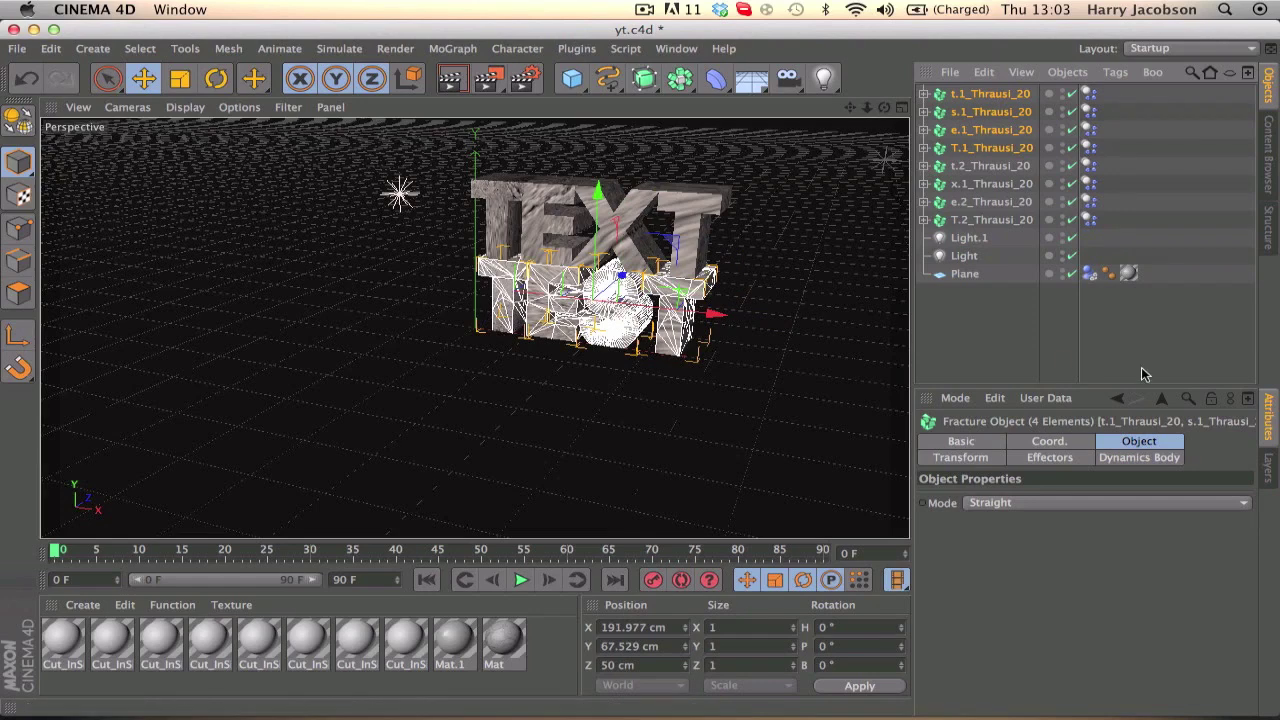
{"action": "left_click", "coordinate": [1120, 459]}
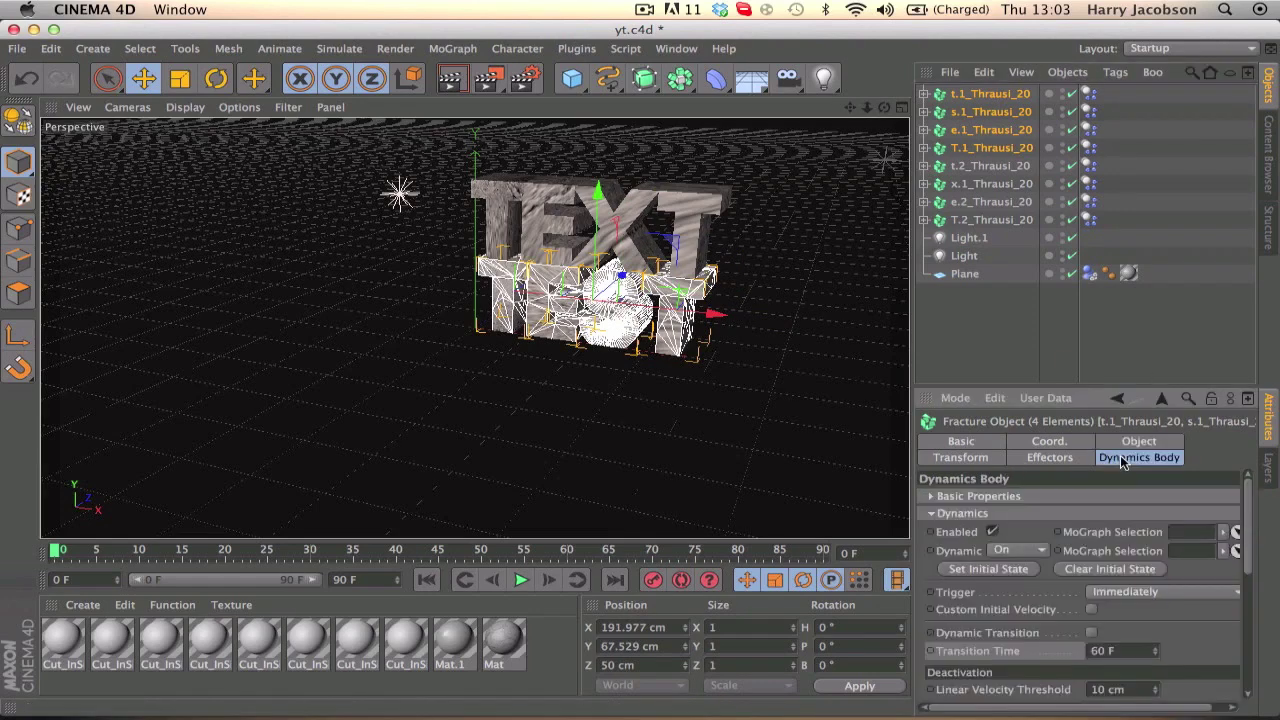
{"action": "left_click", "coordinate": [1103, 597]}
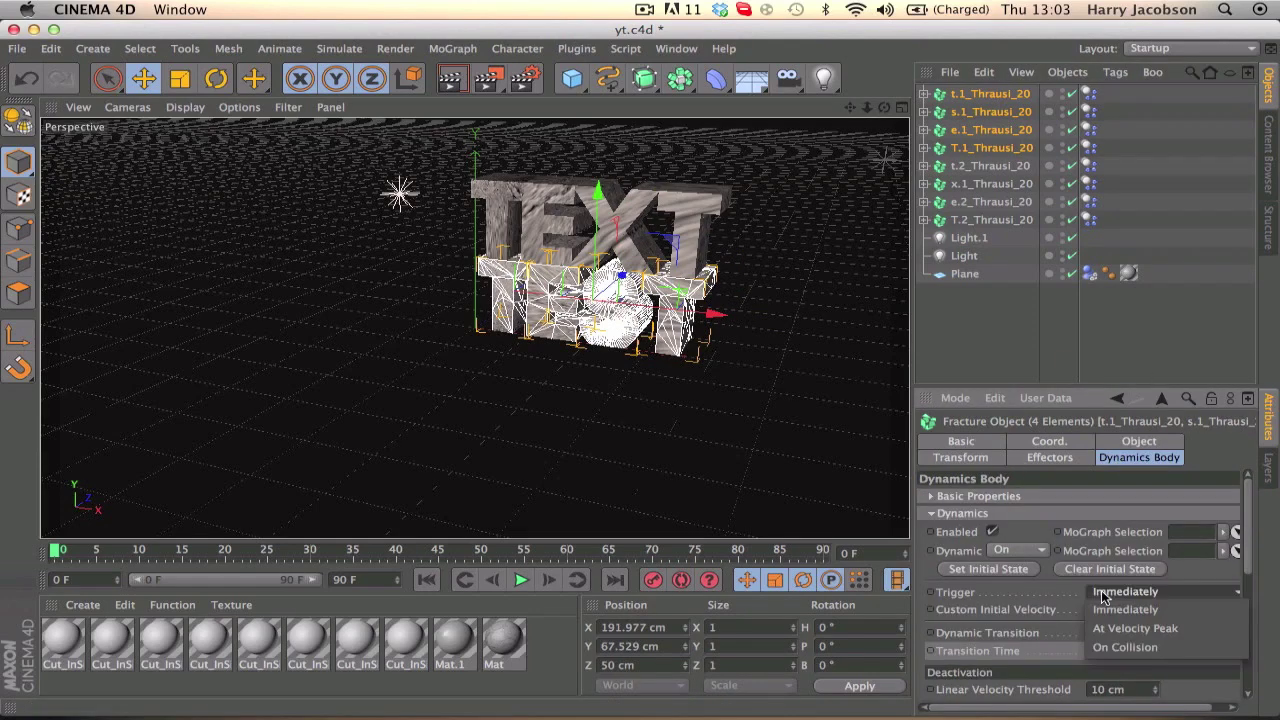
{"action": "left_click", "coordinate": [1110, 650]}
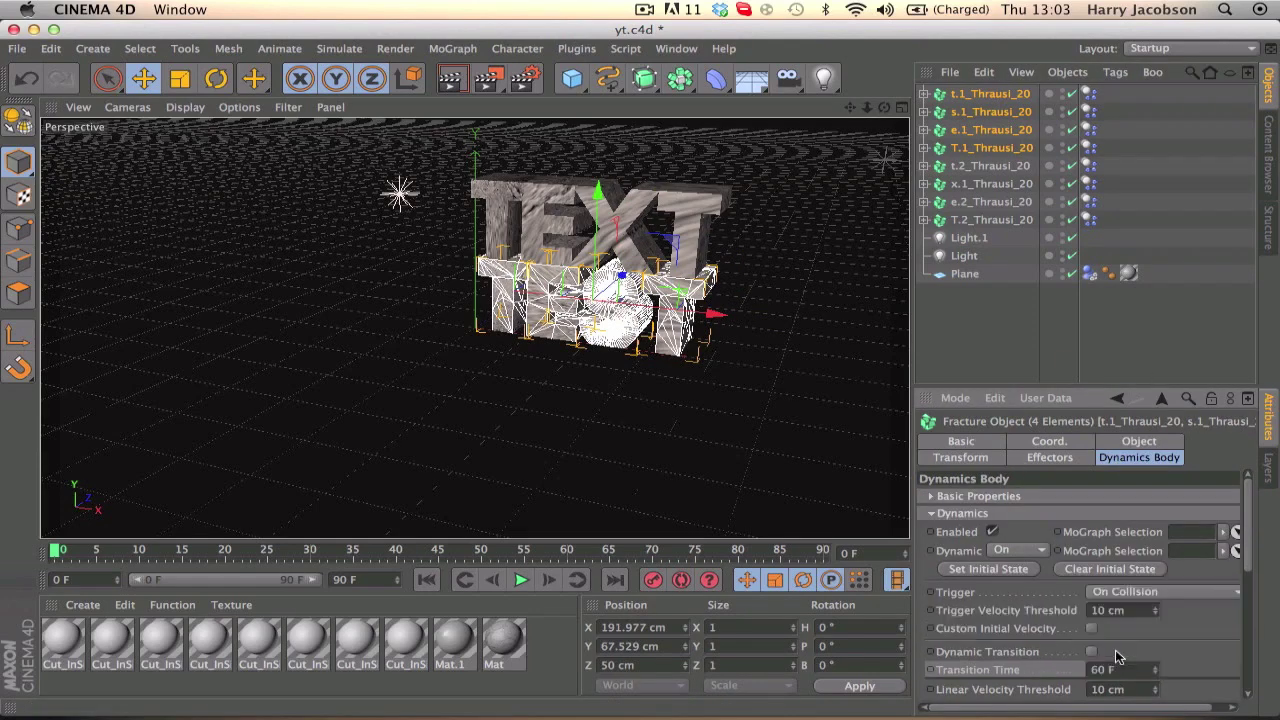
{"action": "right_click", "coordinate": [932, 597]}
{"action": "mouse_move", "coordinate": [990, 364]}
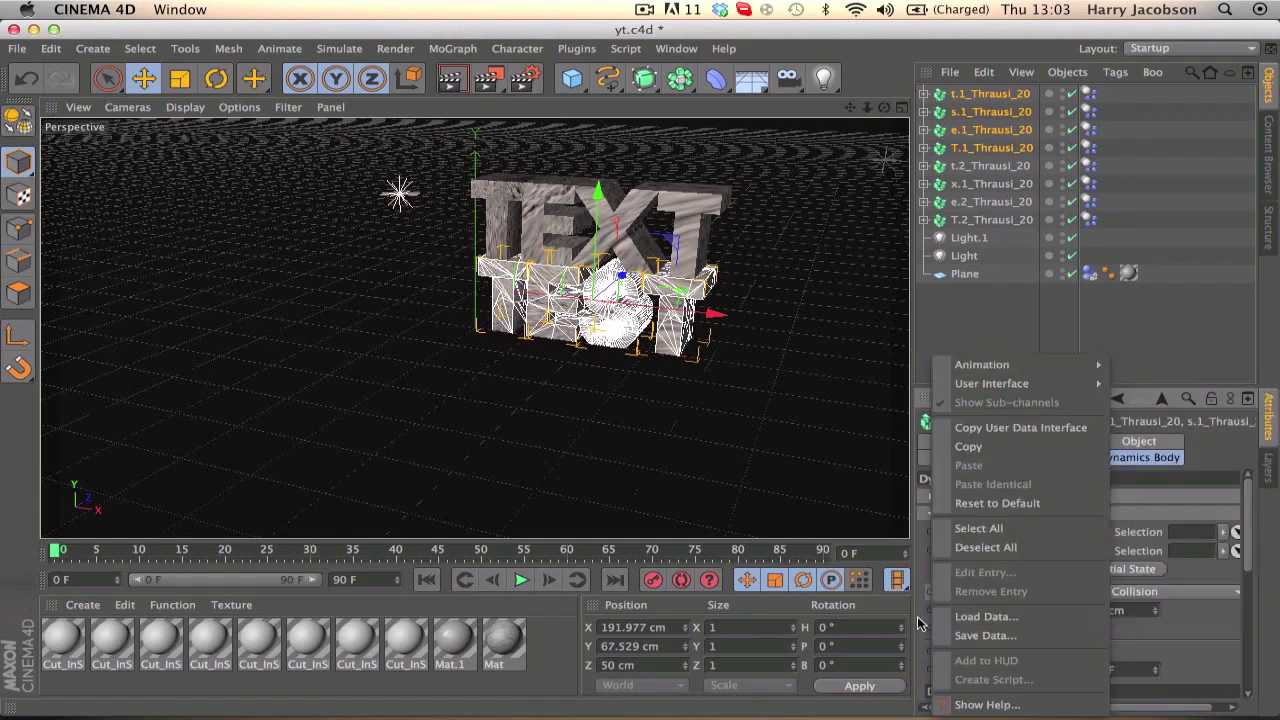
{"action": "left_click", "coordinate": [912, 617]}
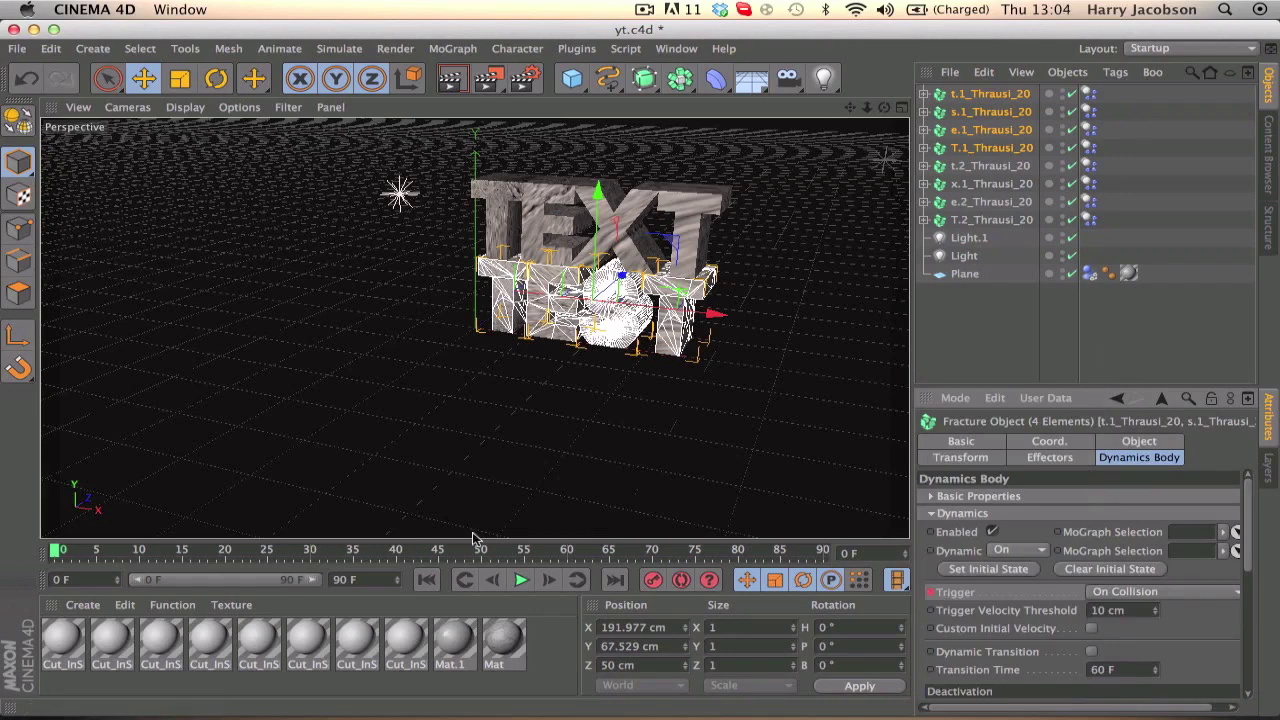
Play the simulation with the collision trigger and return the timeline to frame 0
{"action": "left_click", "coordinate": [520, 582]}
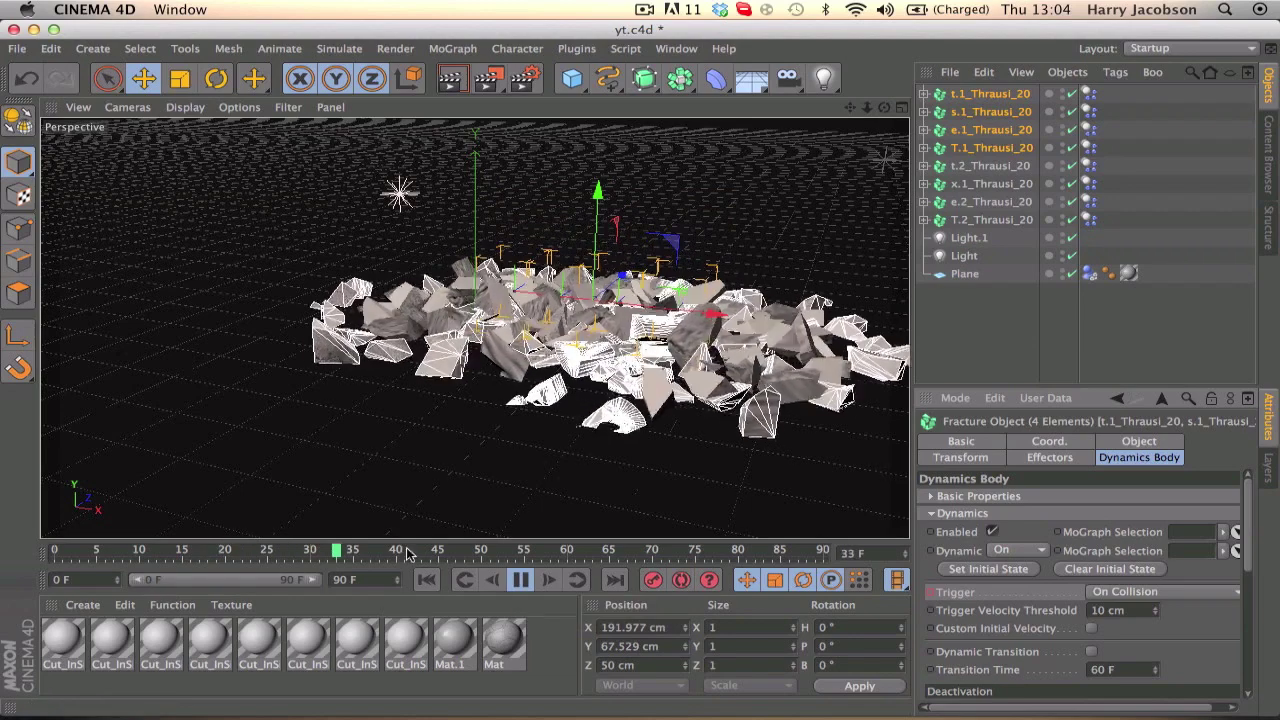
{"action": "left_click", "coordinate": [520, 580]}
{"action": "left_click_drag", "start_coordinate": [465, 553], "coordinate": [56, 553]}
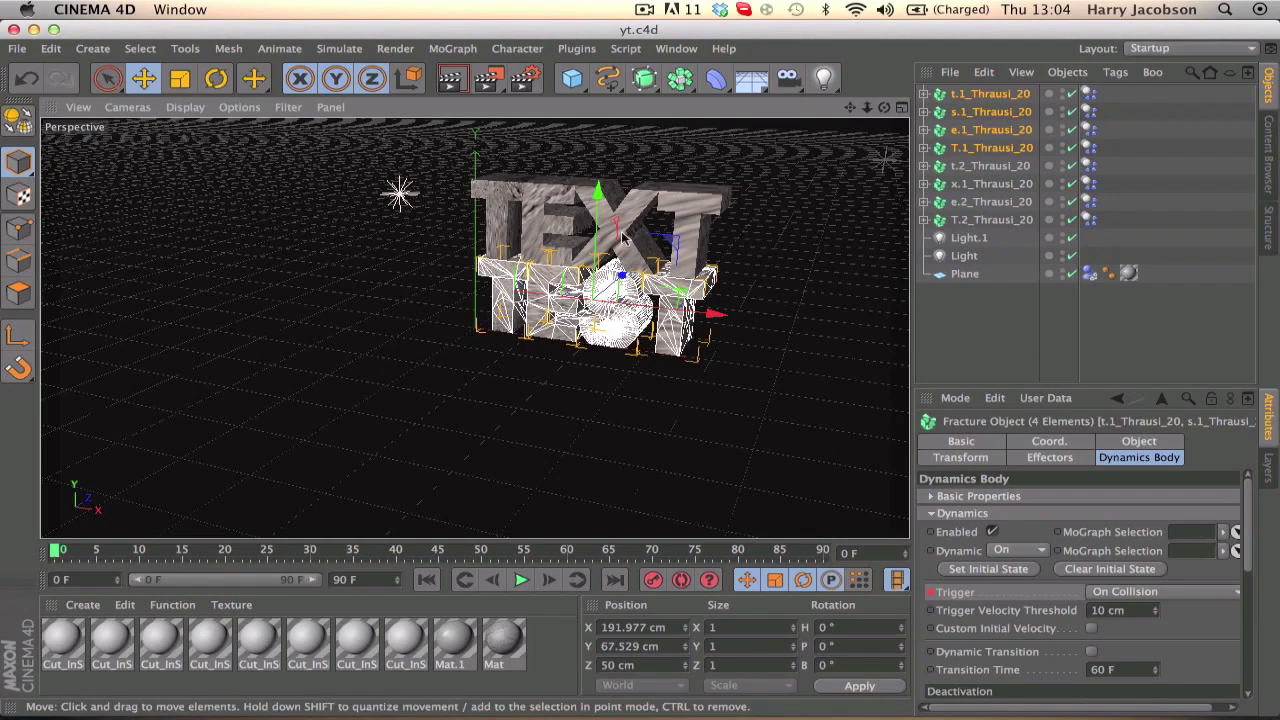
Turn Dynamic to Off for all eight fracture objects and keyframe it at frame 0
{"action": "left_click", "coordinate": [985, 221]}
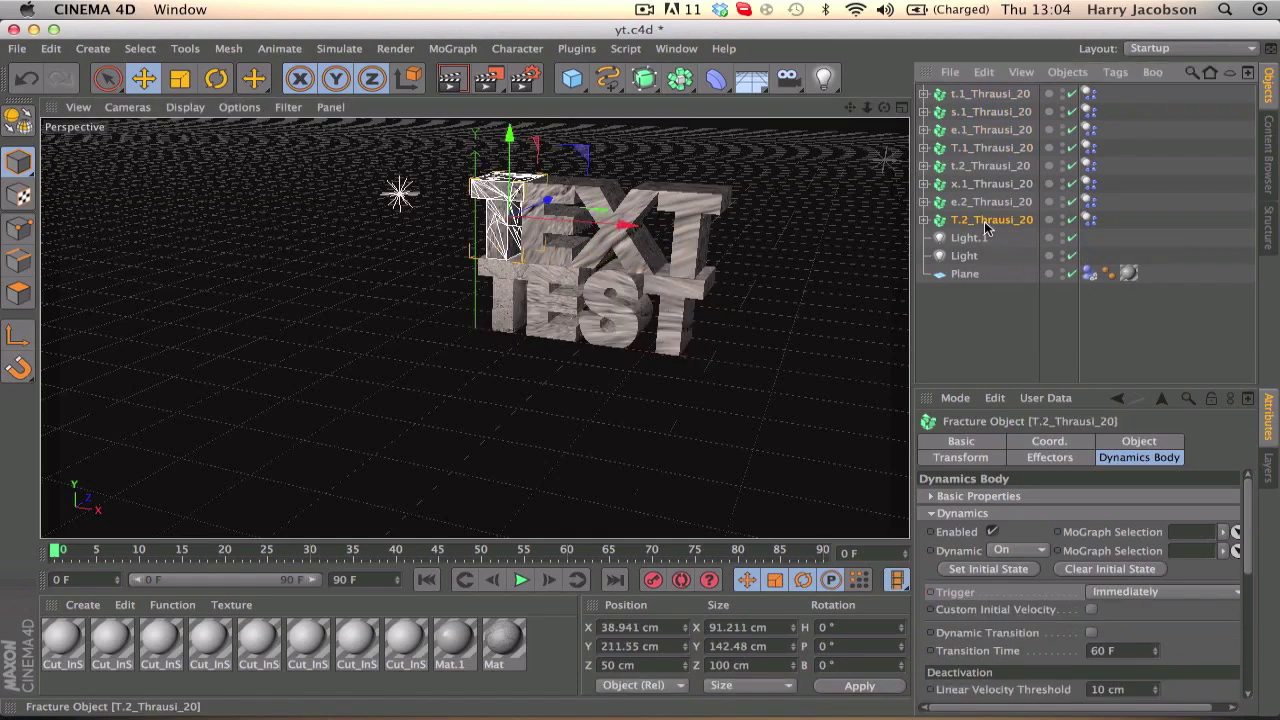
{"action": "left_click", "coordinate": [980, 95], "text": "shift"}
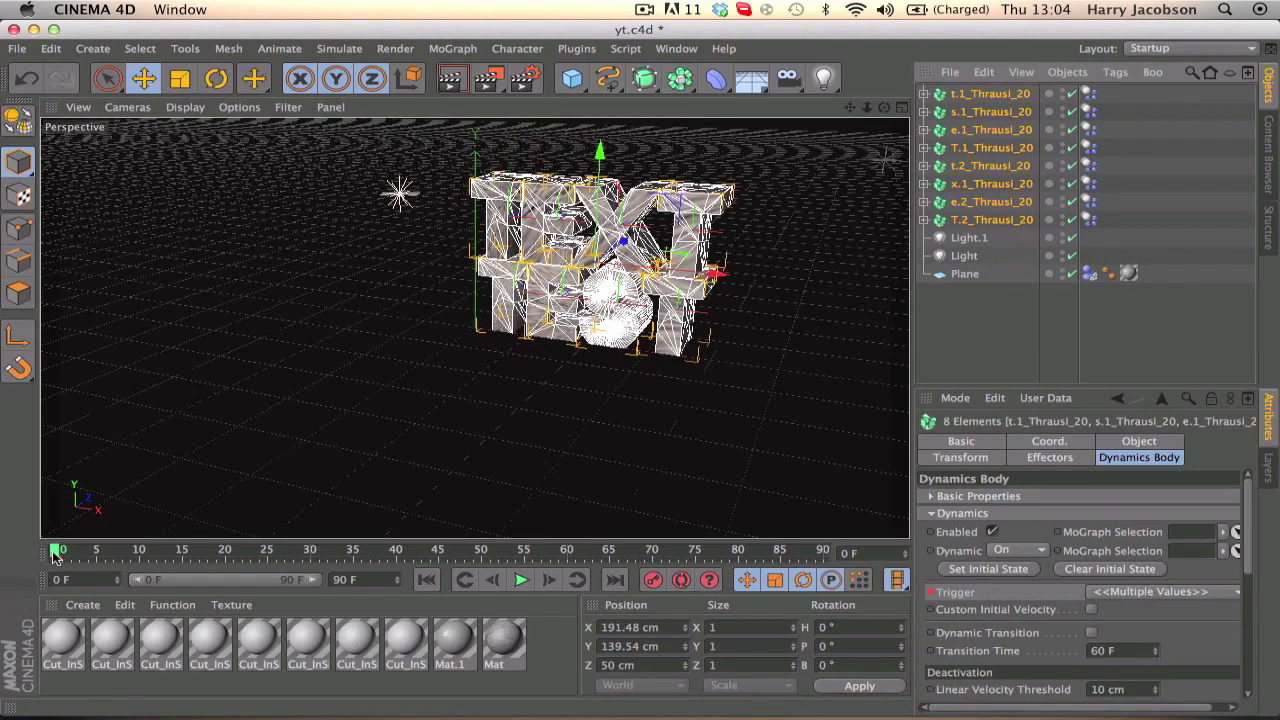
{"action": "left_click", "coordinate": [1040, 551]}
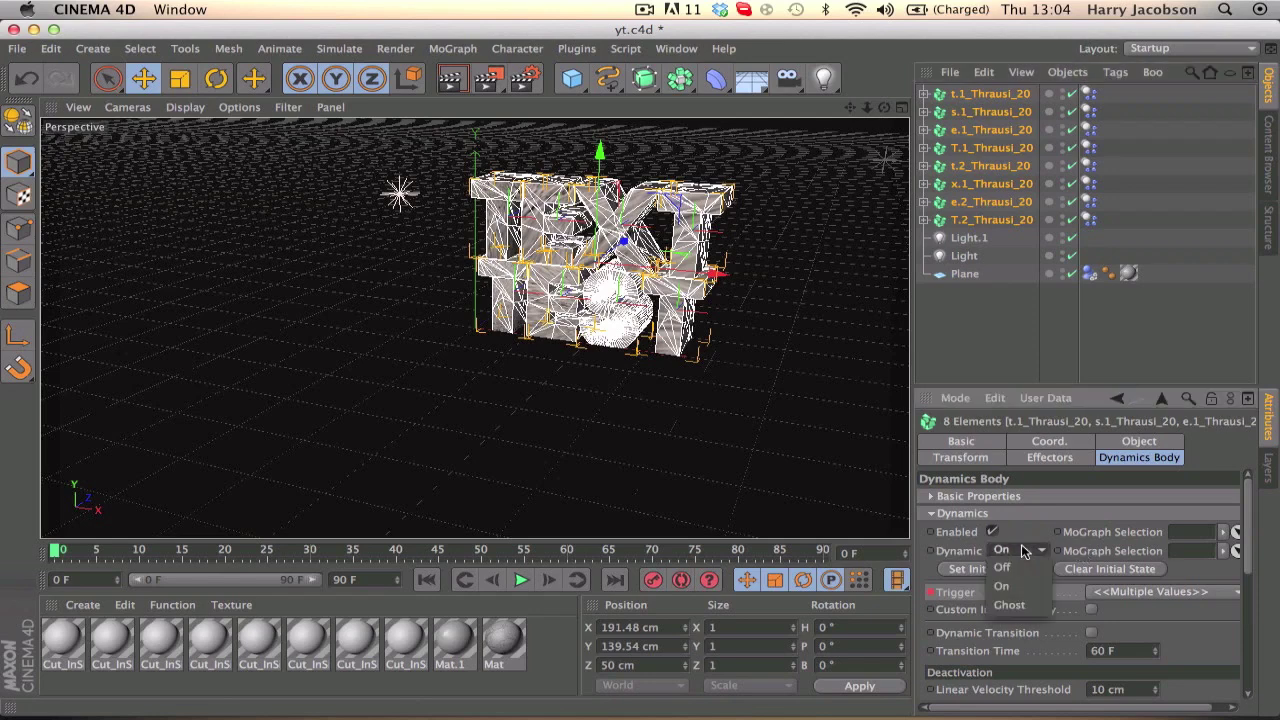
{"action": "left_click", "coordinate": [1005, 570]}
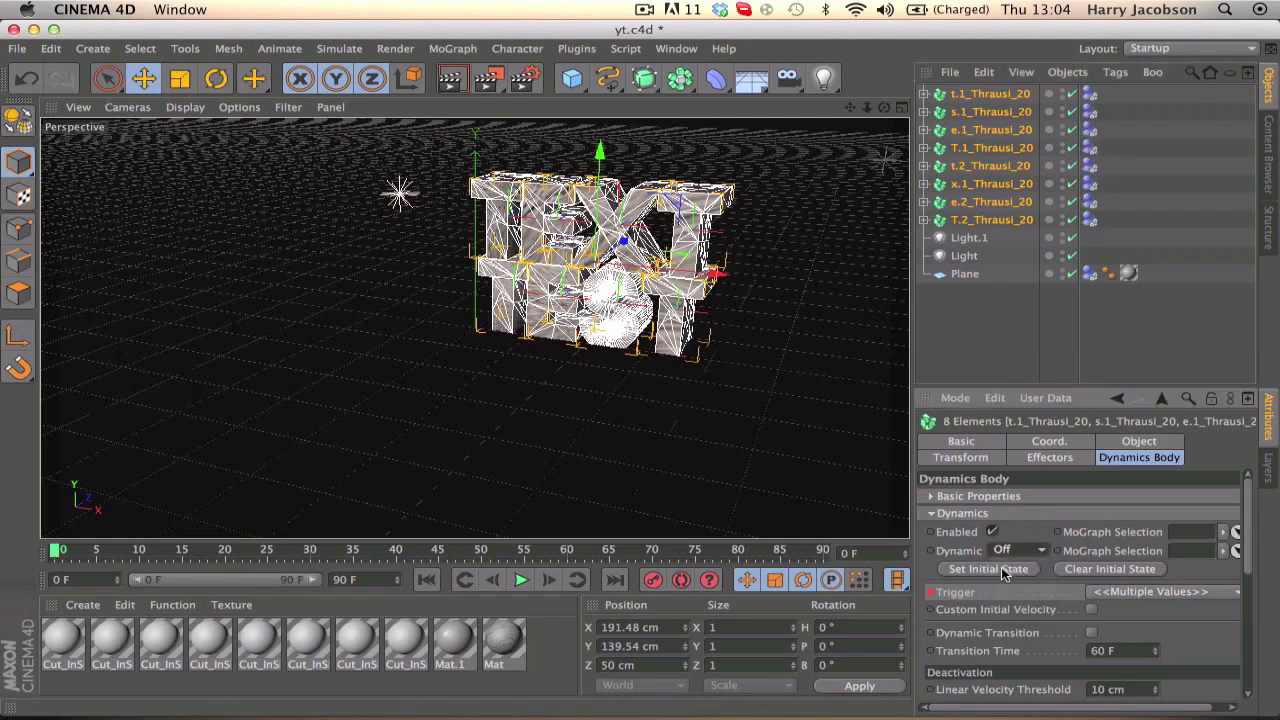
{"action": "left_click", "coordinate": [930, 551]}
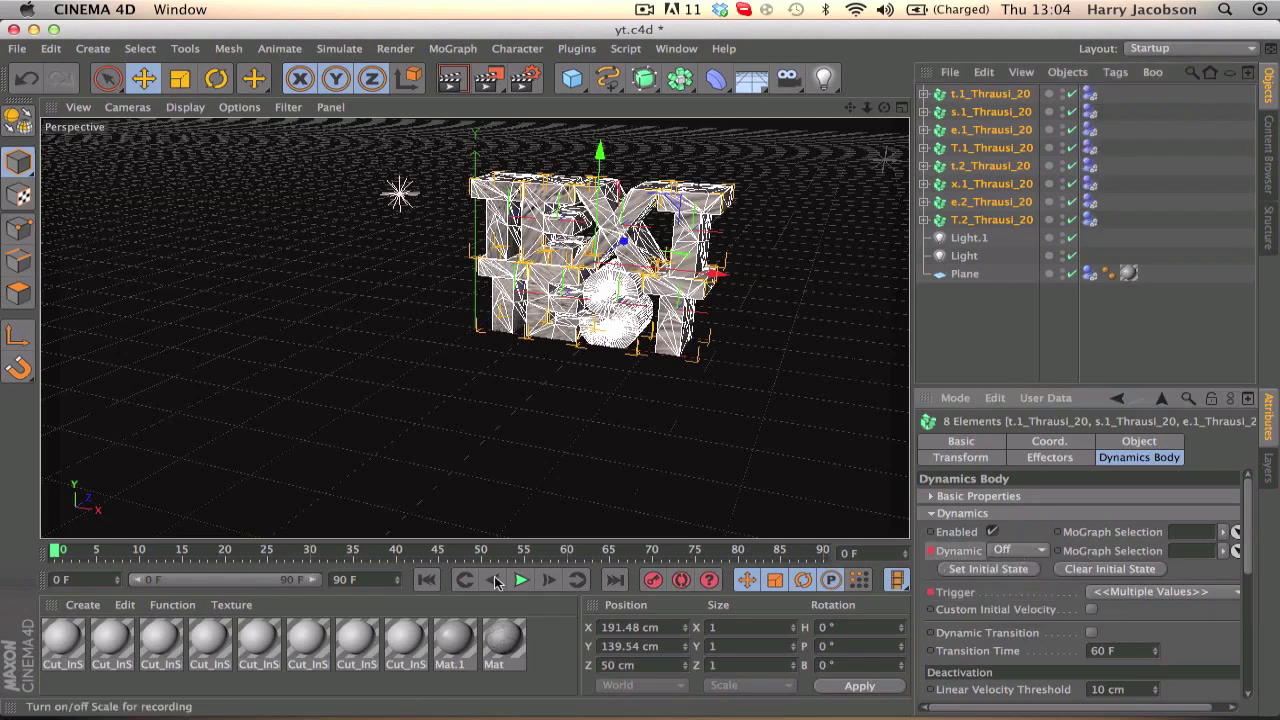
At frame 30, set Dynamic to On for all eight fracture objects and keyframe it
{"action": "left_click_drag", "start_coordinate": [57, 551], "coordinate": [312, 553]}
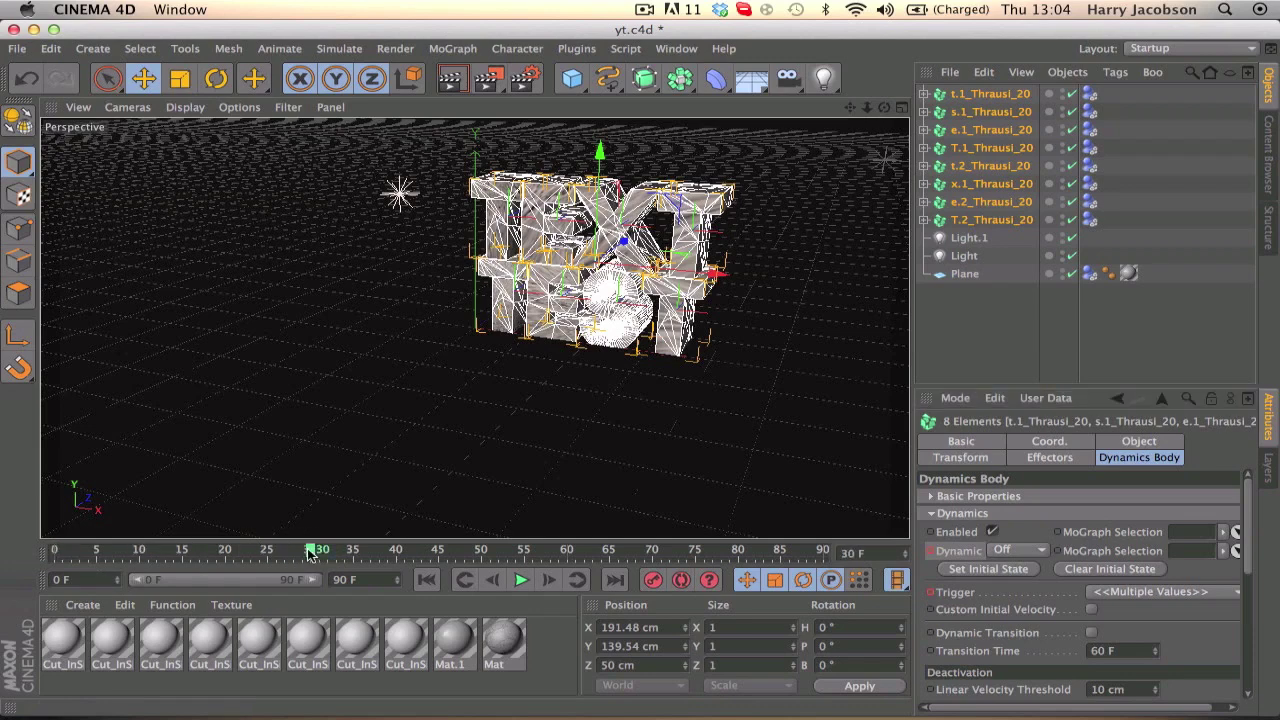
{"action": "left_click", "coordinate": [1030, 556]}
{"action": "left_click", "coordinate": [1002, 580]}
{"action": "left_click", "coordinate": [929, 551]}
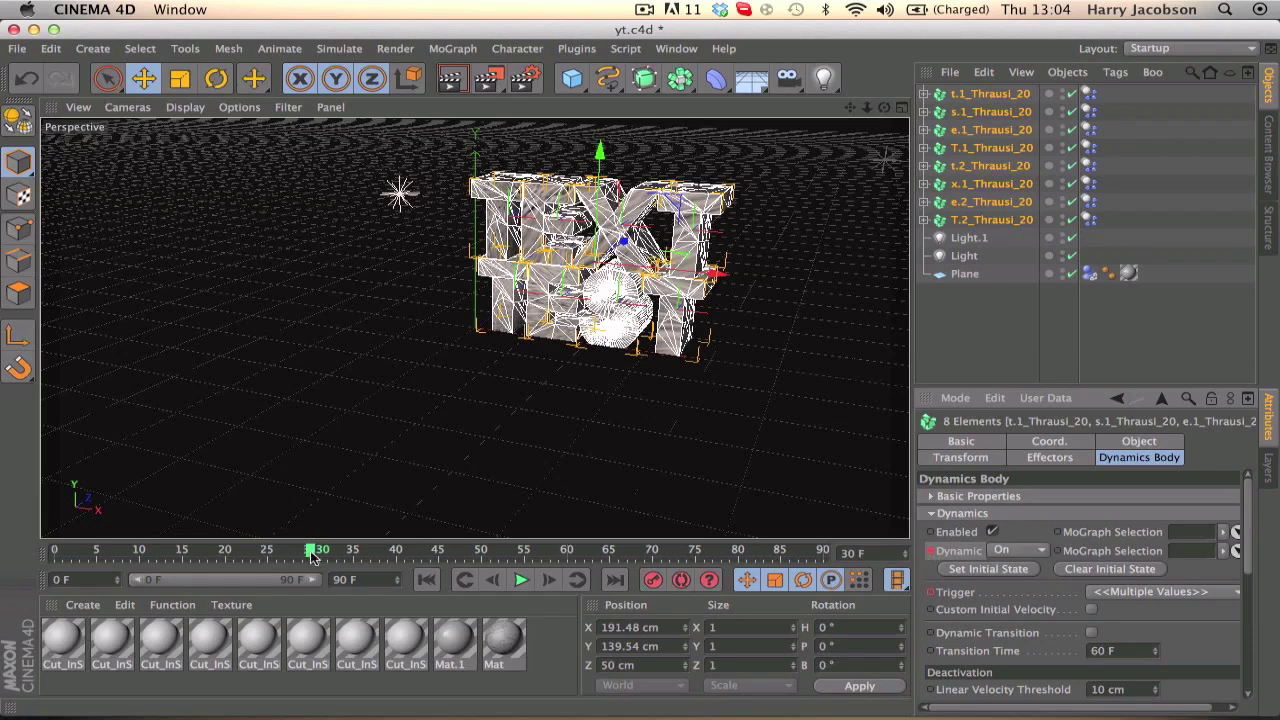
Save the project, play the simulation from frame 0 and return the timeline to the start
{"action": "key", "text": "shift+f"}
{"action": "key", "text": "super+s"}
{"action": "left_click", "coordinate": [521, 580]}
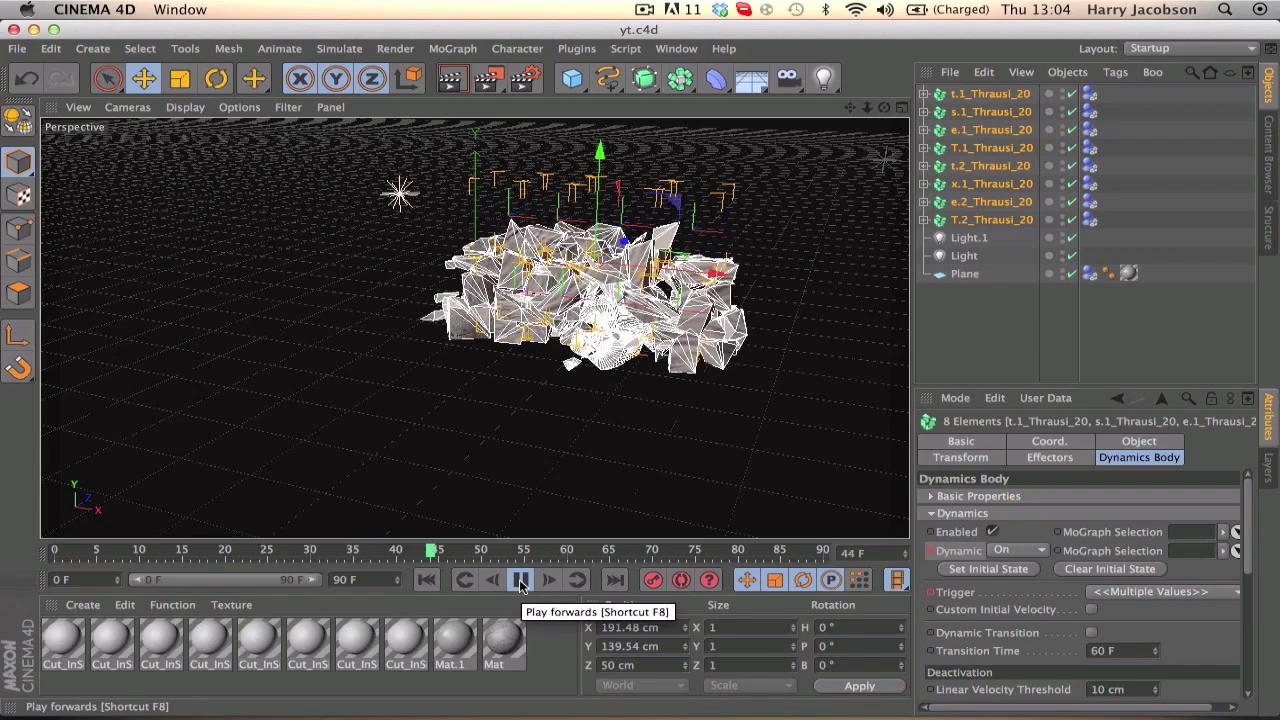
{"action": "left_click", "coordinate": [521, 580]}
{"action": "left_click", "coordinate": [425, 580]}
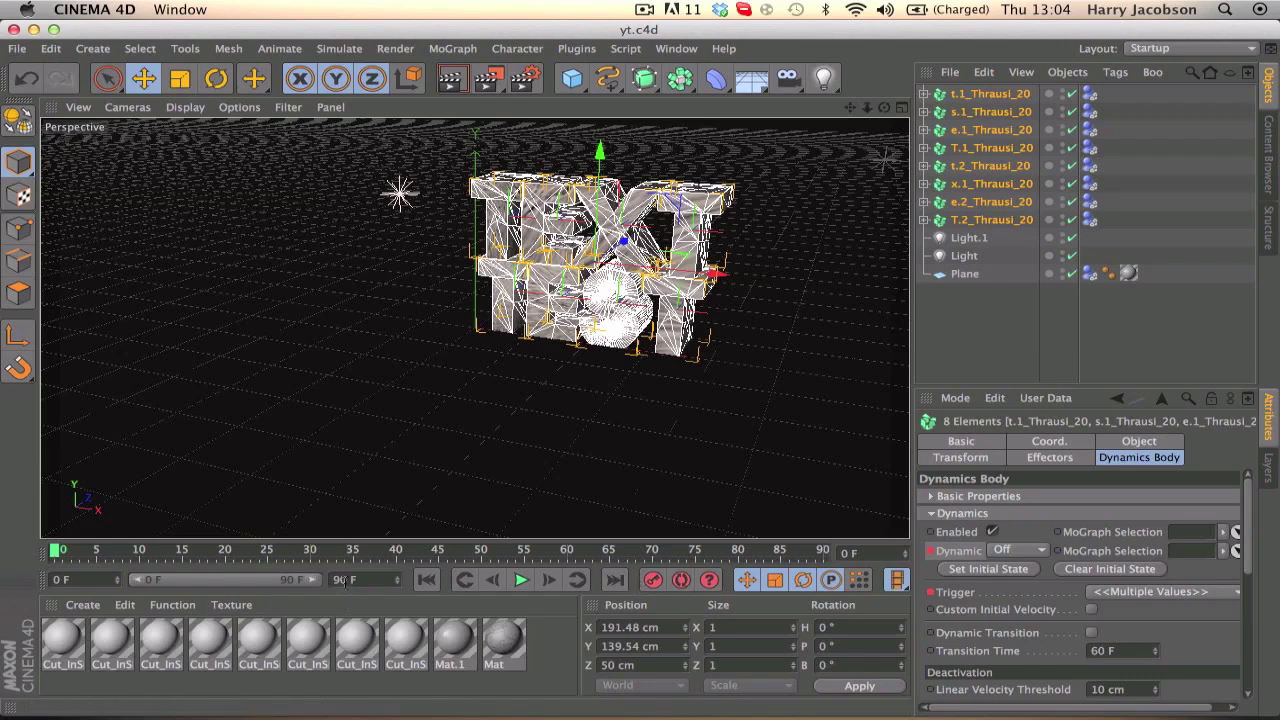
Set the animation's end to 200 F and extend the preview range to 200 F
{"action": "key", "text": "Return"}
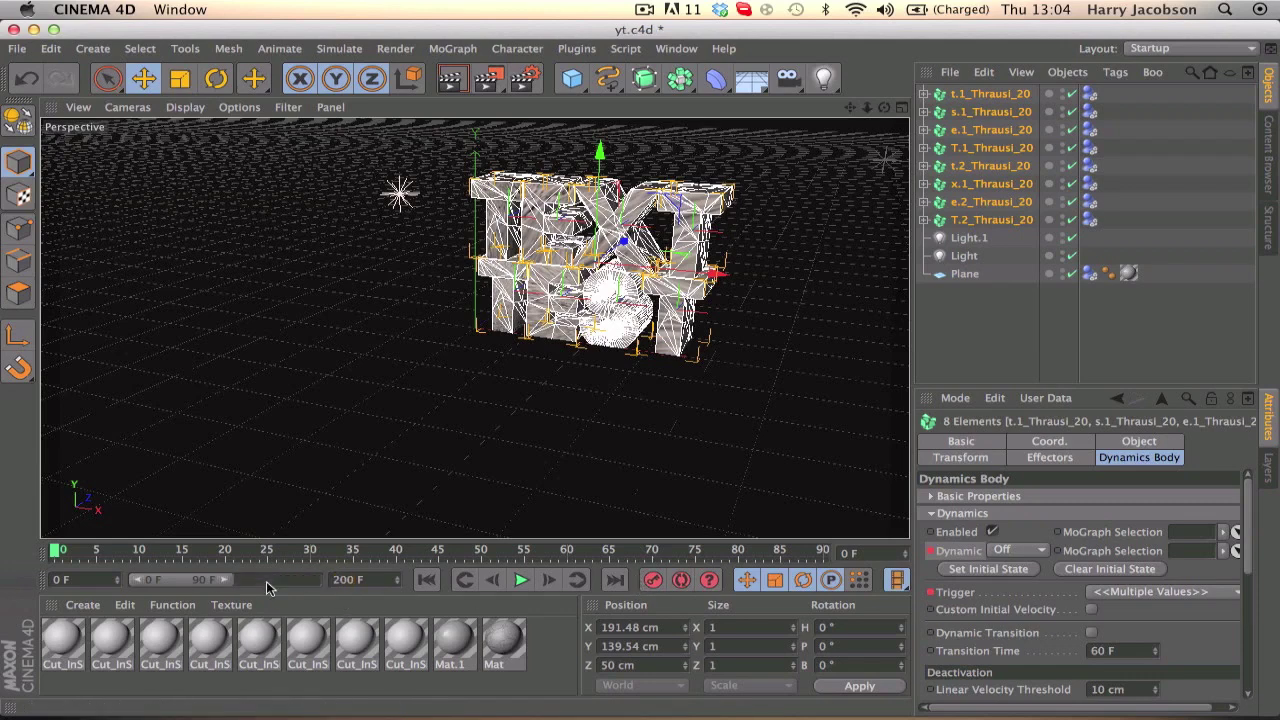
{"action": "left_click_drag", "start_coordinate": [231, 574], "coordinate": [341, 579]}
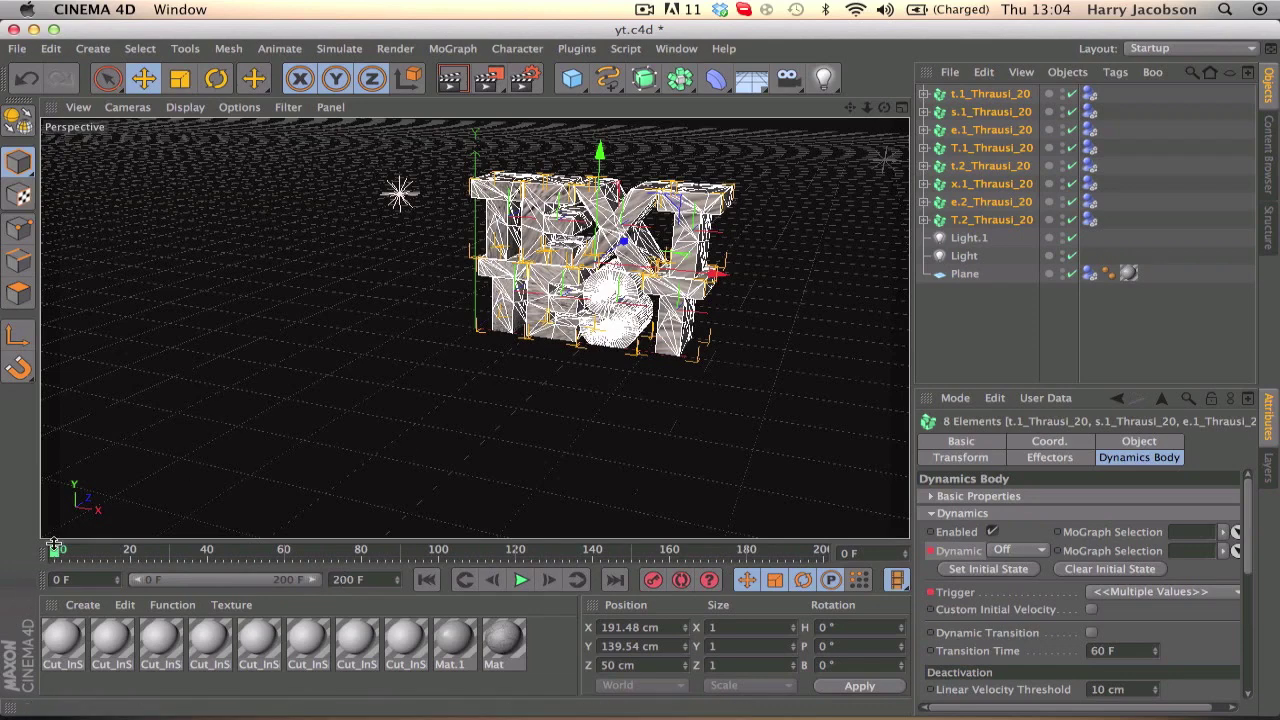
{"action": "left_click_drag", "start_coordinate": [57, 549], "coordinate": [20, 597]}
{"action": "mouse_move", "coordinate": [68, 549]}
{"action": "left_mouse_down"}
{"action": "mouse_move", "coordinate": [449, 549]}
{"action": "mouse_move", "coordinate": [56, 556]}
{"action": "left_mouse_up"}
Run the simulation, move to frame 120, and keyframe Dynamic as Off for all eight fracture objects with a Transition Time of 80 F
{"action": "left_click", "coordinate": [521, 580]}
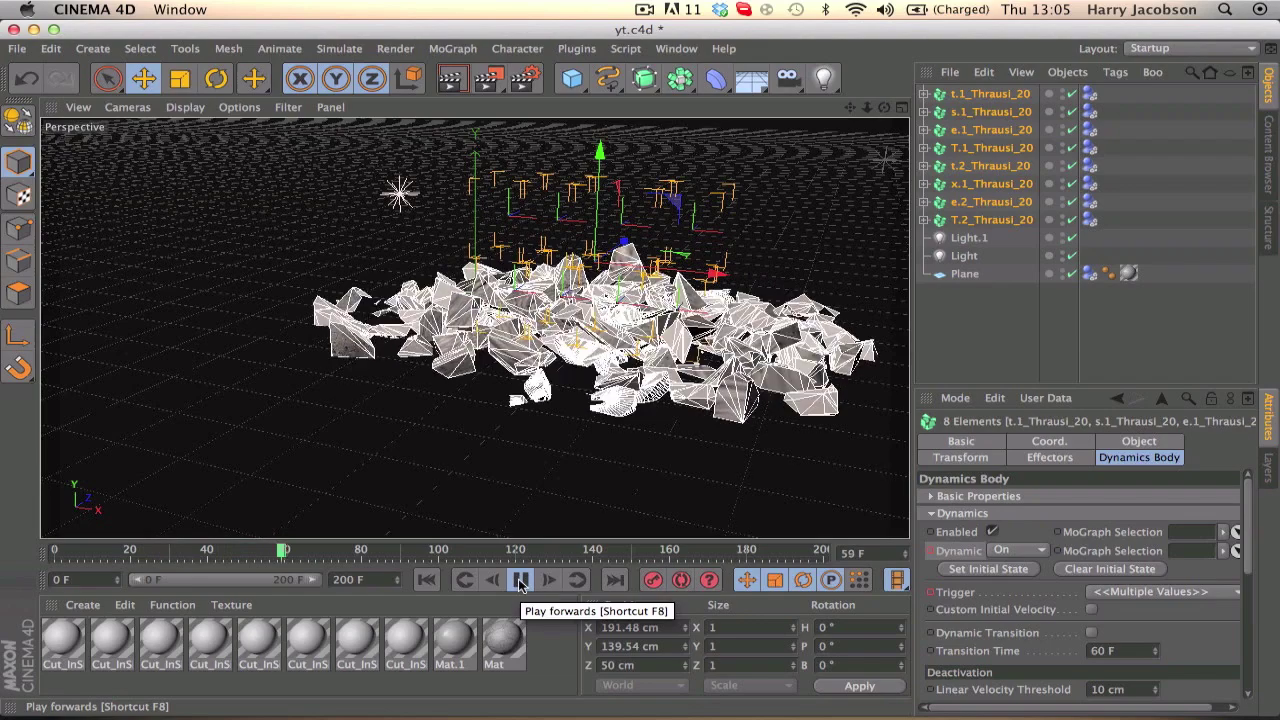
{"action": "left_click", "coordinate": [521, 580]}
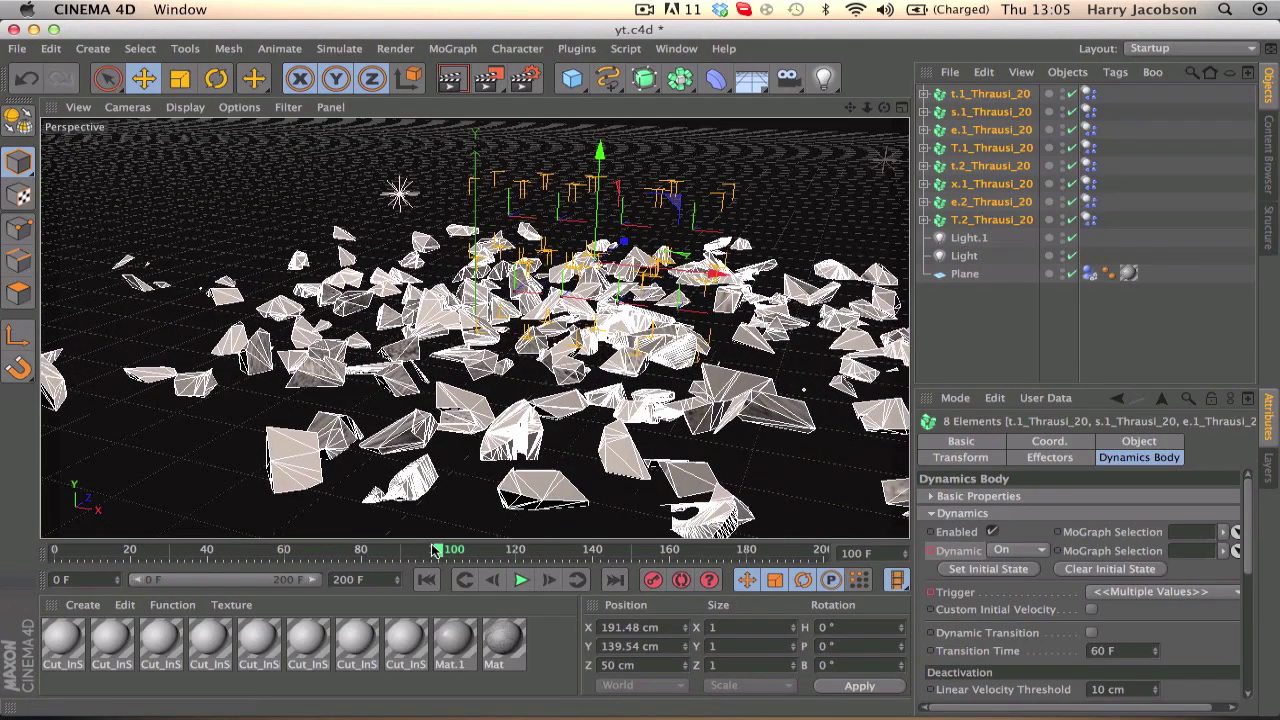
{"action": "left_click_drag", "start_coordinate": [437, 553], "coordinate": [514, 549]}
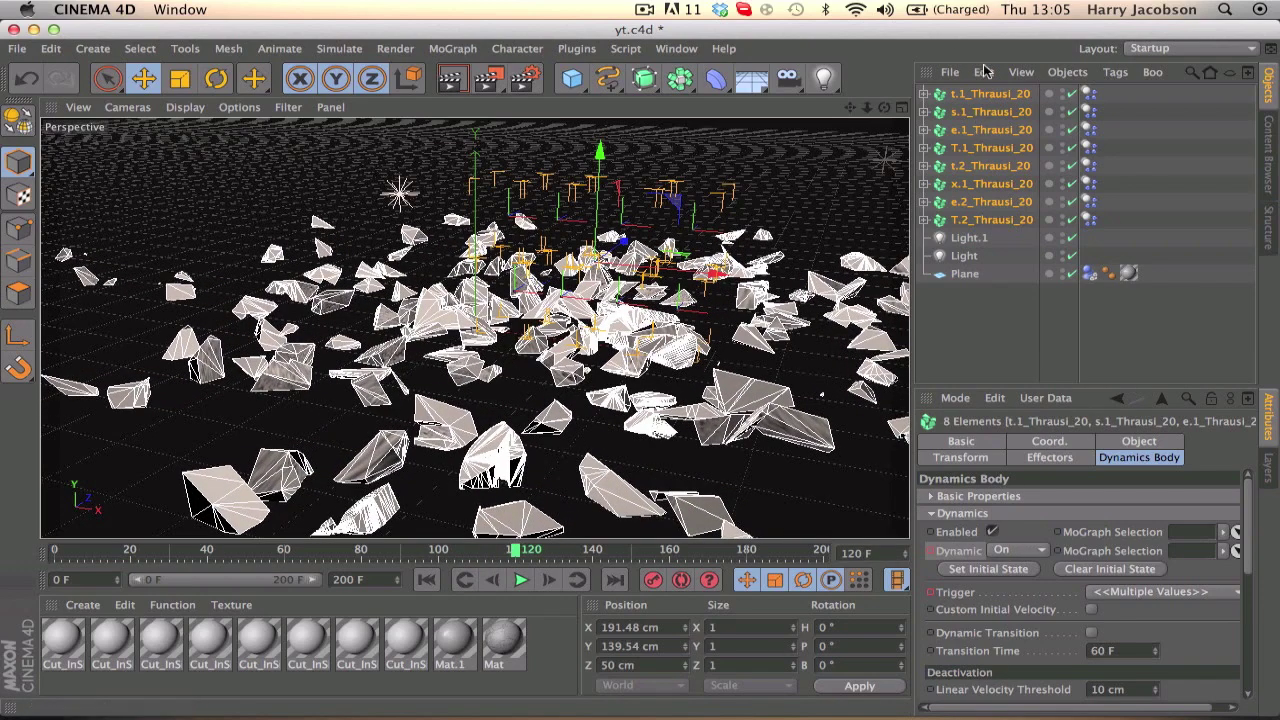
{"action": "left_click", "coordinate": [1001, 551]}
{"action": "left_click", "coordinate": [1003, 569]}
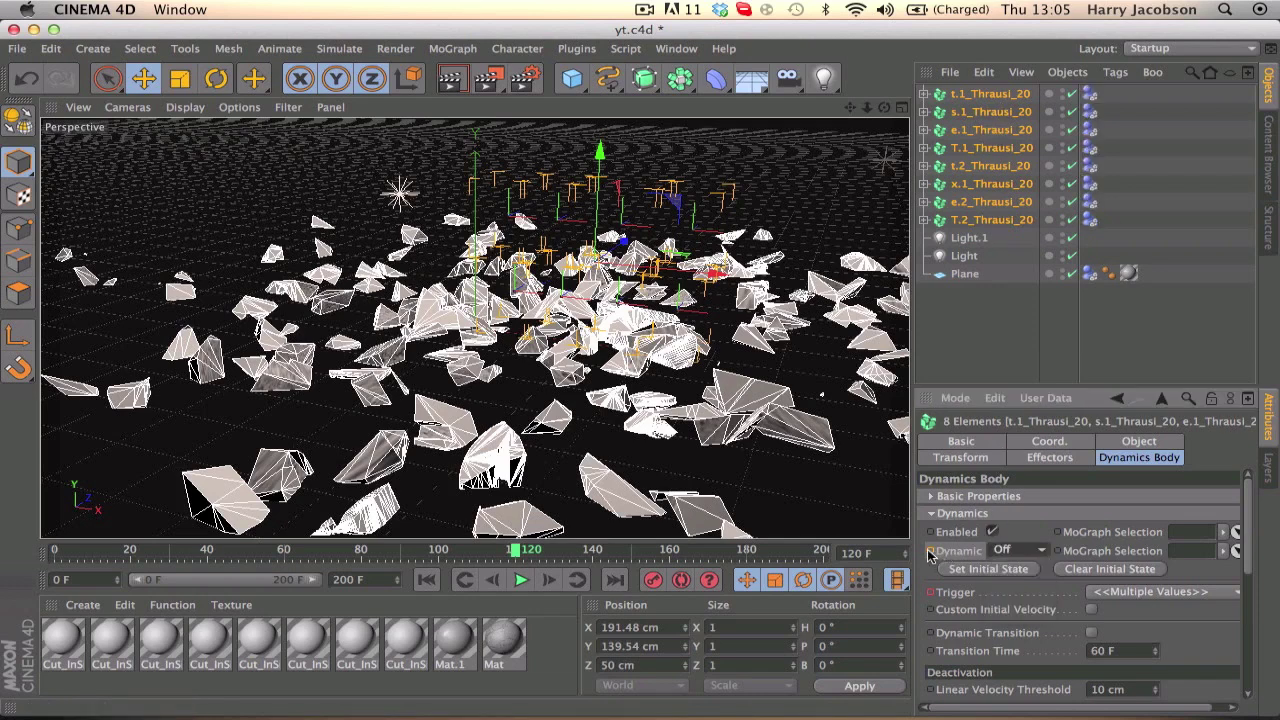
{"action": "left_click", "coordinate": [930, 551], "text": "ctrl"}
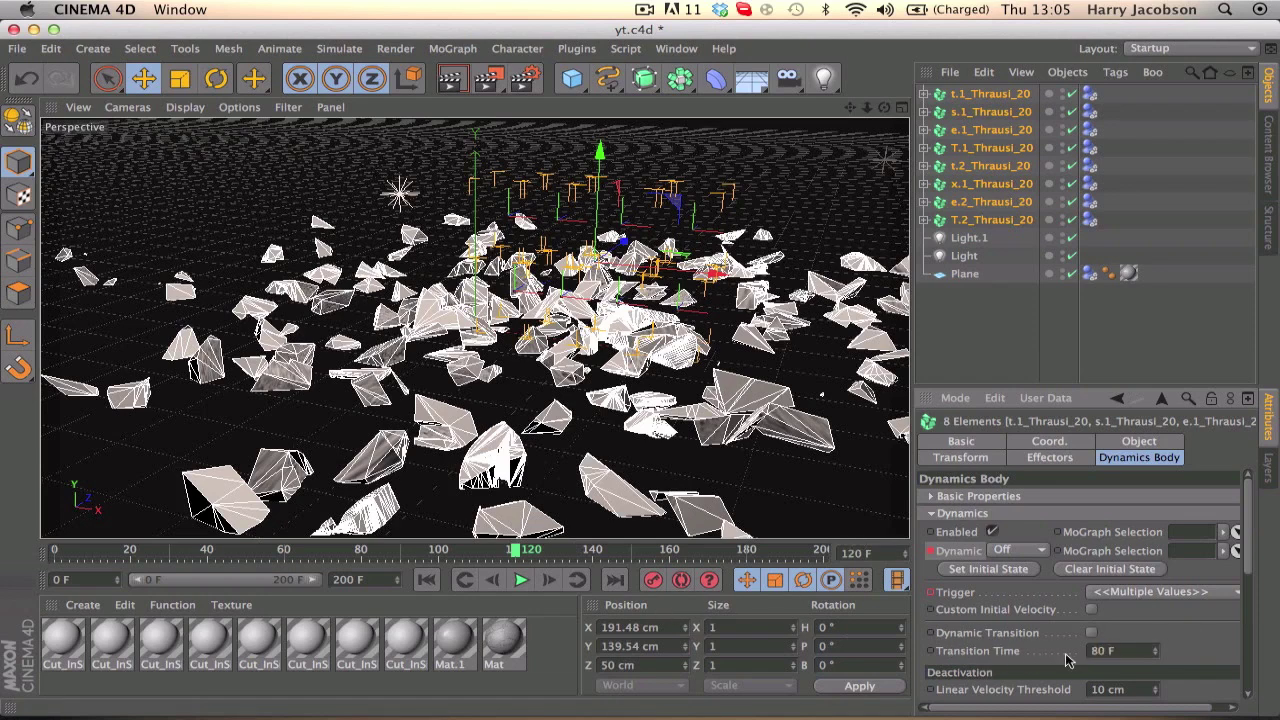
Play the whole simulation from frame 0, return to the start and render the view
{"action": "left_click", "coordinate": [426, 580]}
{"action": "left_click", "coordinate": [522, 580]}
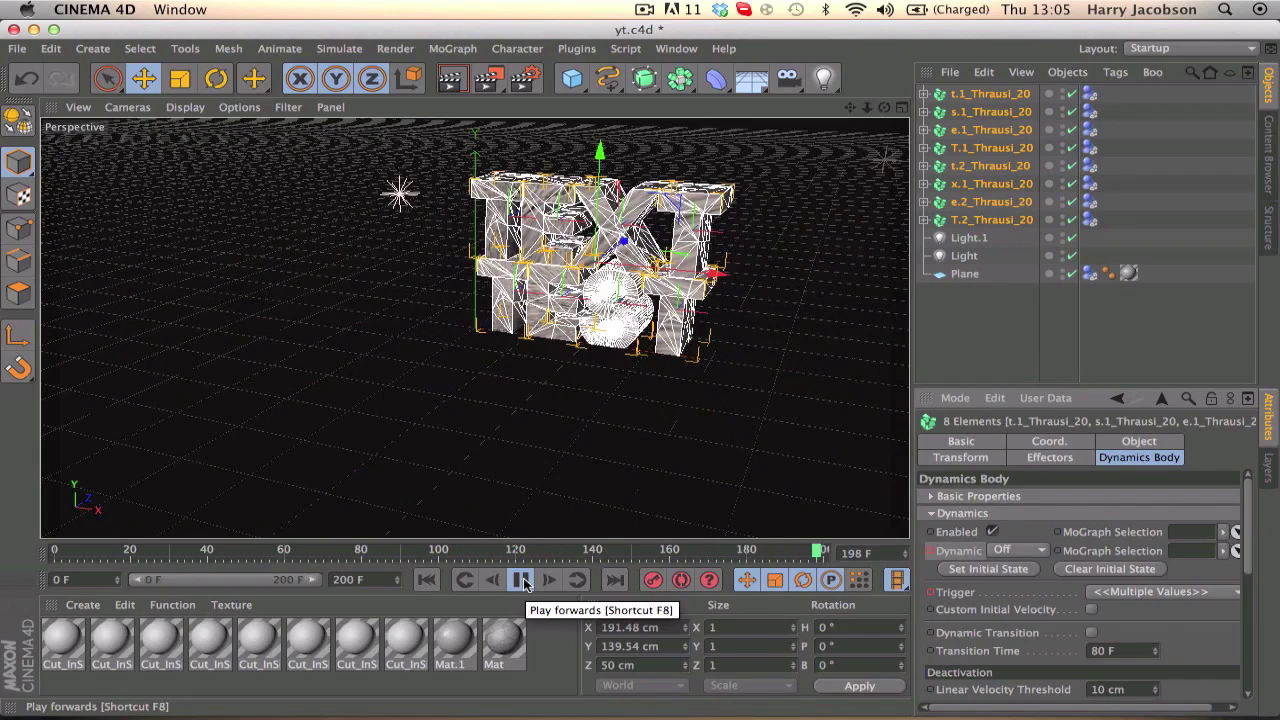
{"action": "left_click", "coordinate": [522, 581]}
{"action": "left_click", "coordinate": [422, 580]}
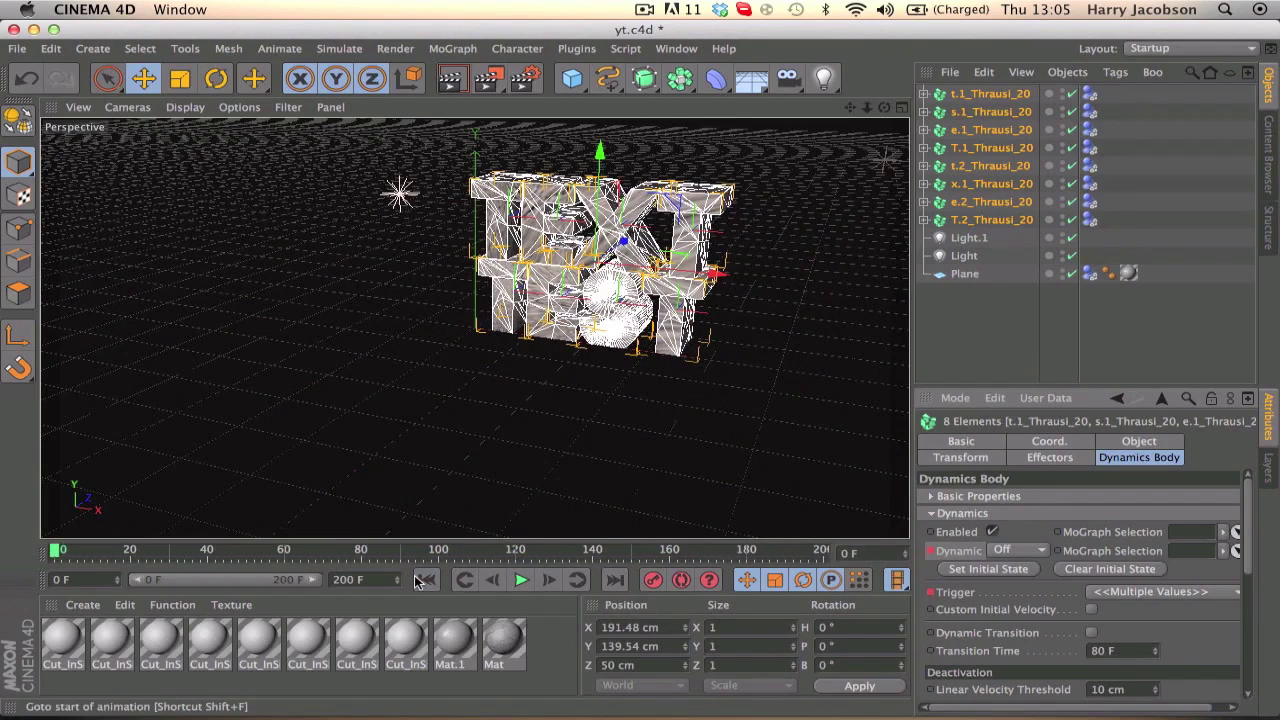
{"action": "left_click", "coordinate": [451, 79]}
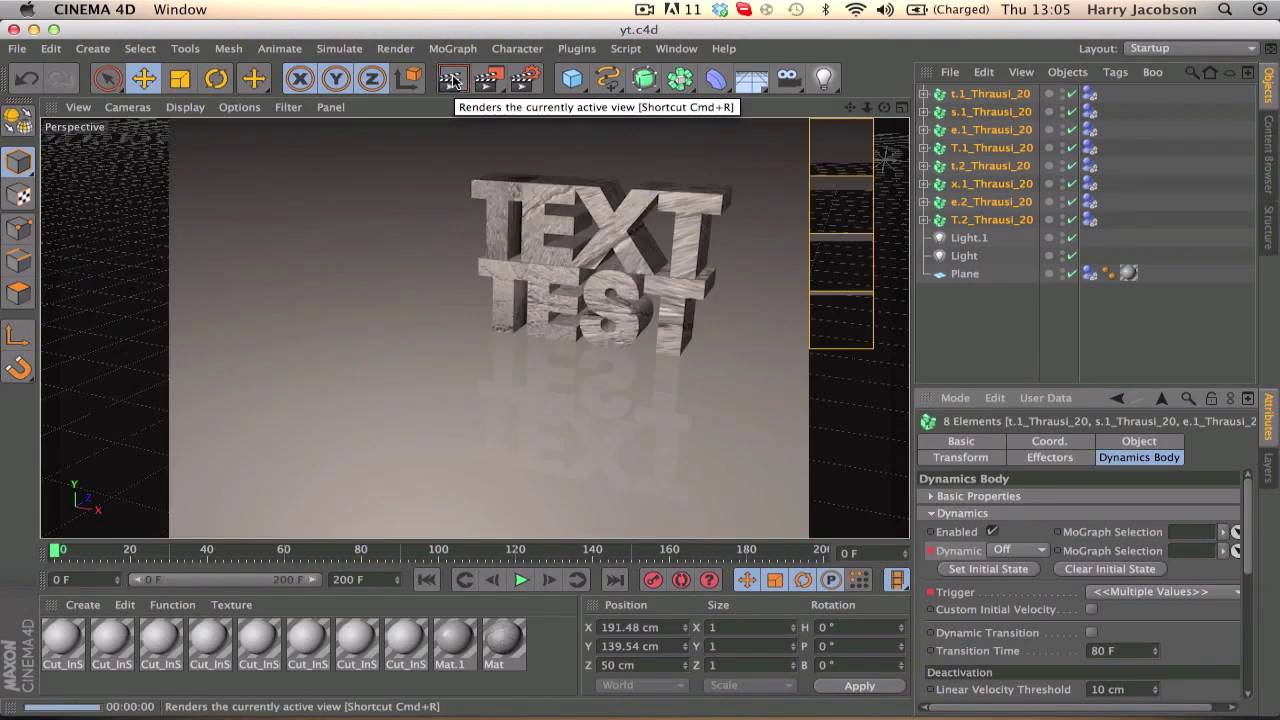
{"action": "left_click", "coordinate": [520, 581]}
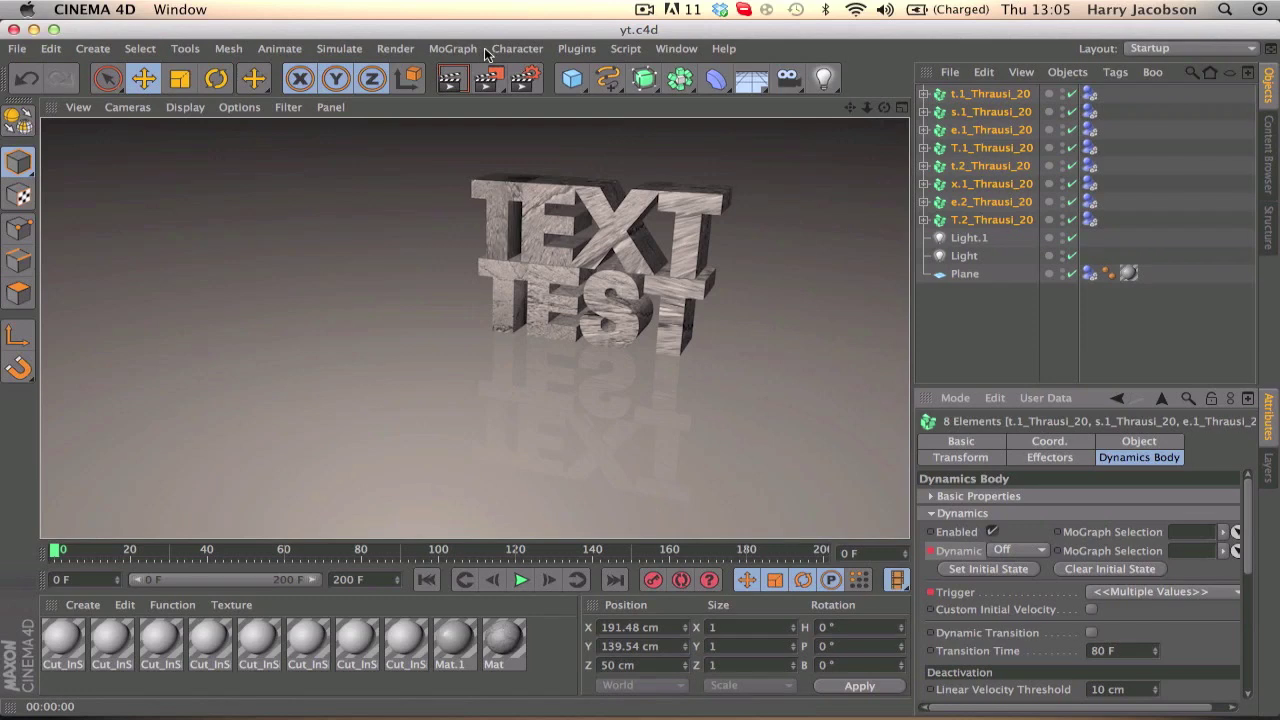
Add the Cel Renderer effect with Color enabled to the render settings and render the view
{"action": "left_click", "coordinate": [524, 78]}
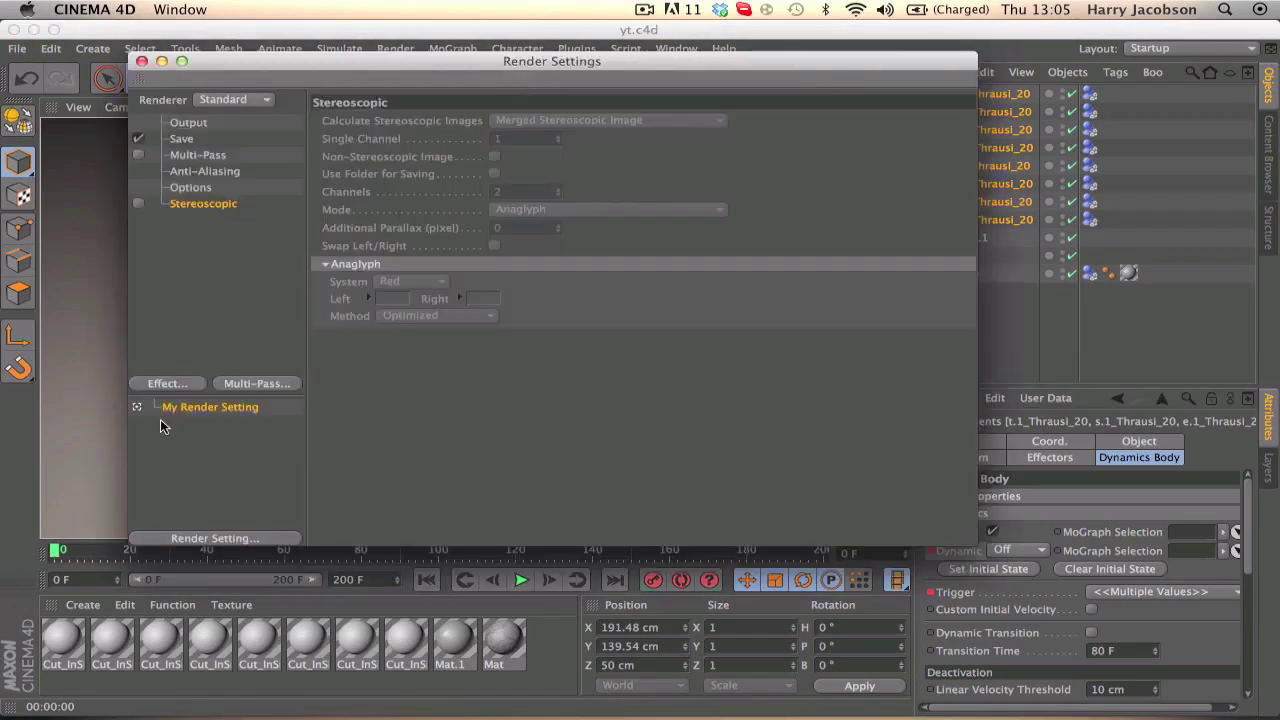
{"action": "left_click", "coordinate": [196, 540]}
{"action": "left_click", "coordinate": [198, 510]}
{"action": "left_click", "coordinate": [177, 384]}
{"action": "left_click", "coordinate": [250, 516]}
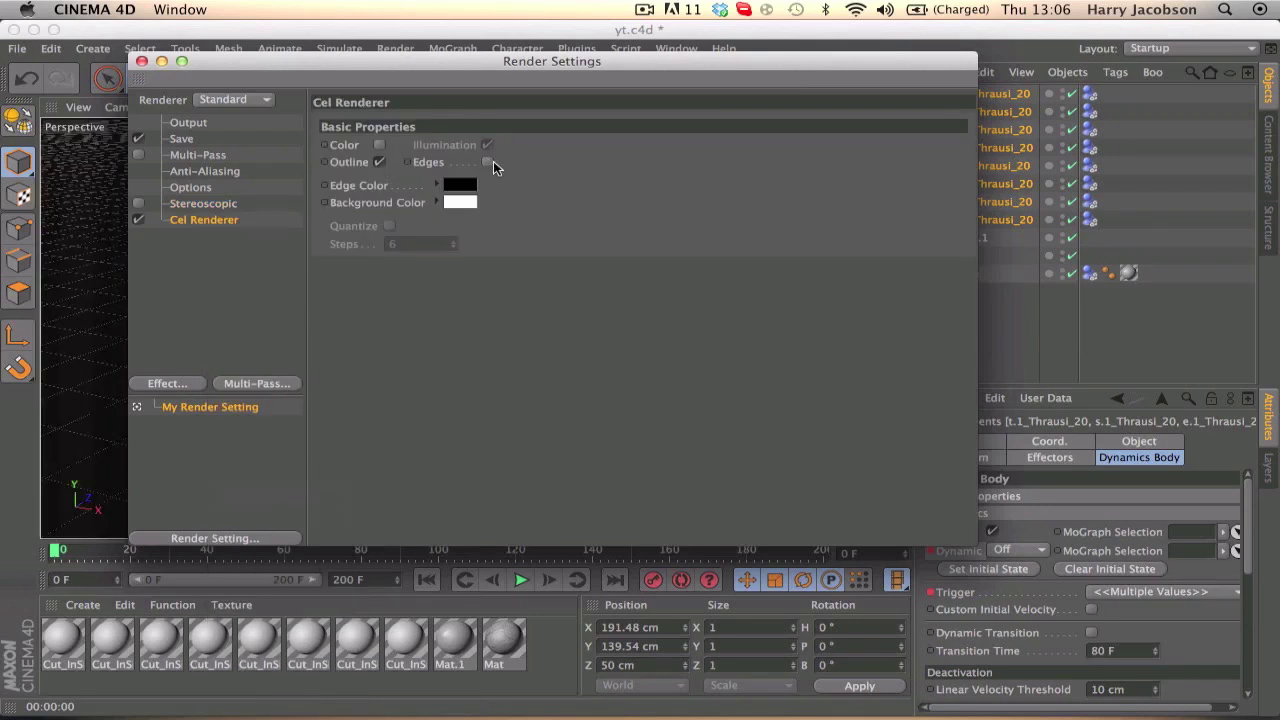
{"action": "left_click", "coordinate": [380, 147]}
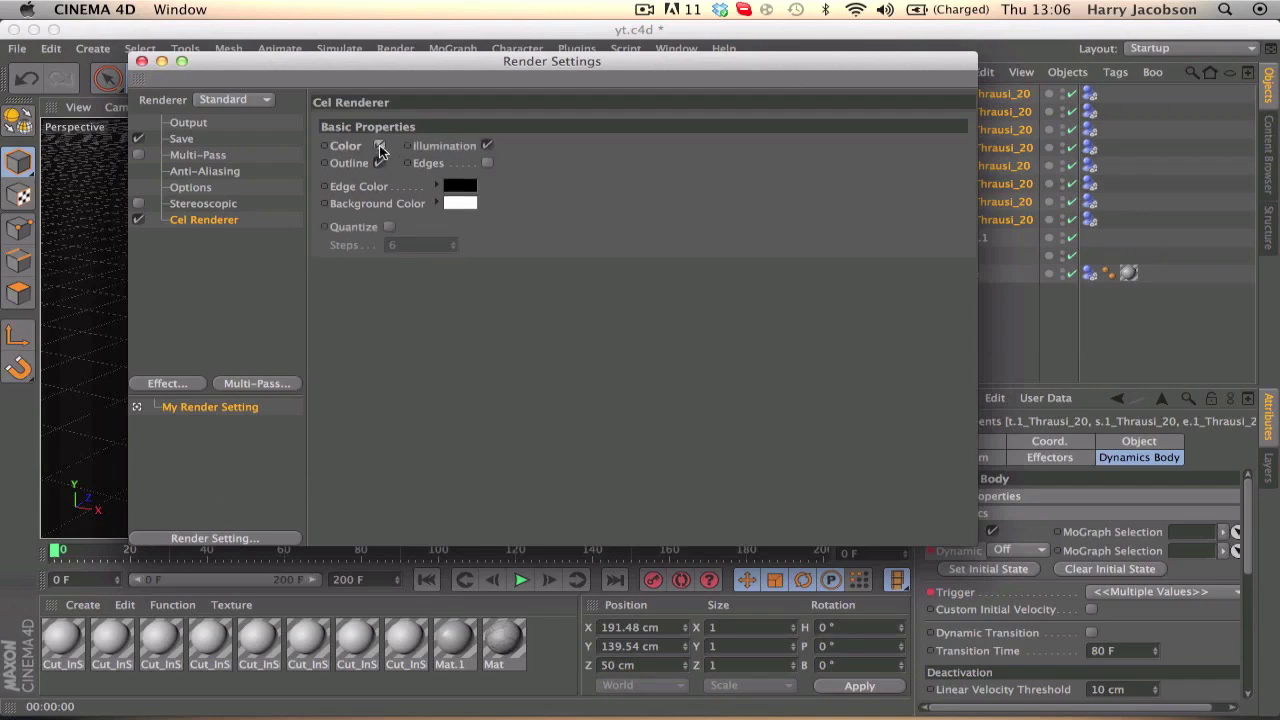
{"action": "left_click", "coordinate": [141, 61]}
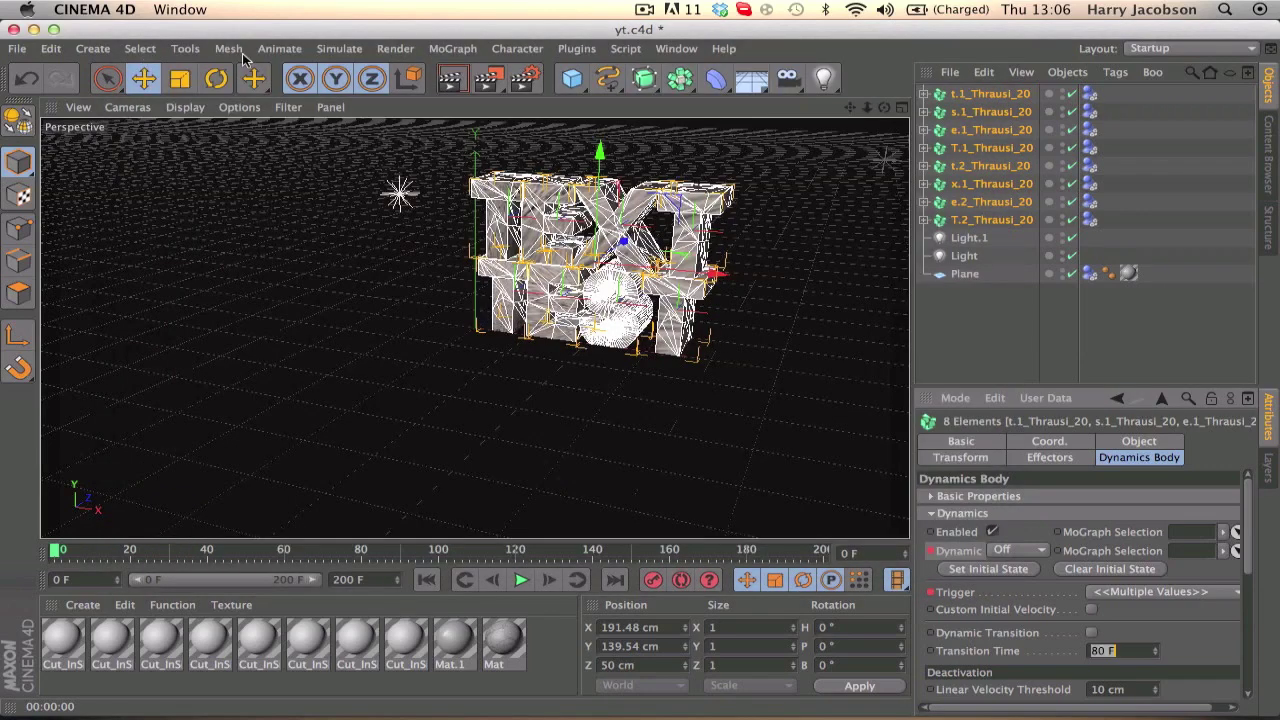
{"action": "left_click", "coordinate": [466, 89]}
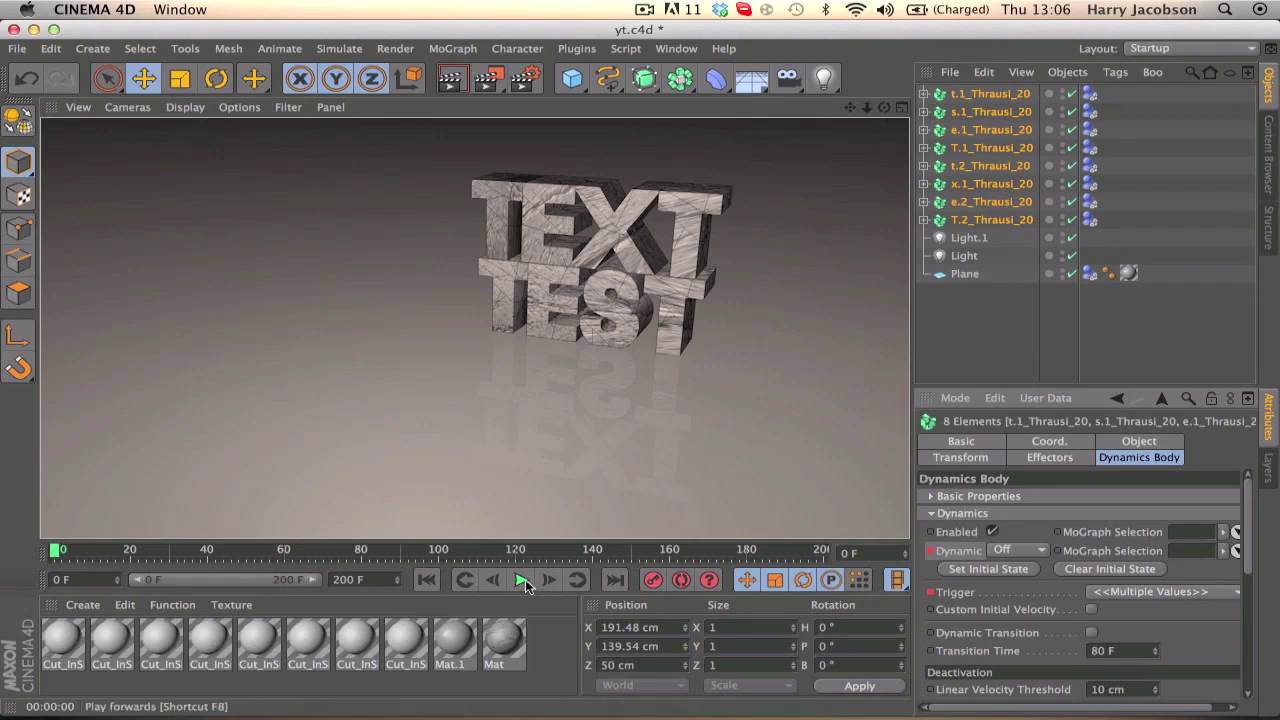
Add the Ambient Occlusion effect to the render settings
{"action": "left_click", "coordinate": [524, 78]}
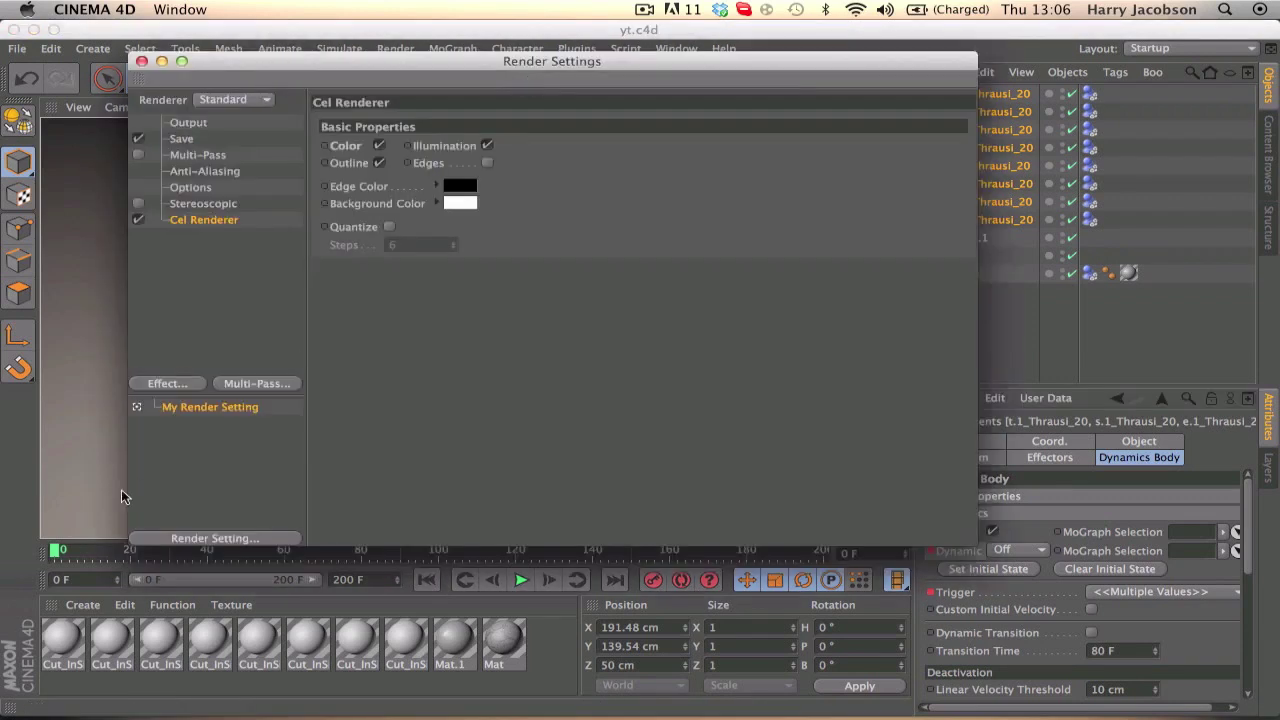
{"action": "left_click", "coordinate": [146, 381]}
{"action": "left_click", "coordinate": [250, 499]}
Add the Global Illumination effect and try to set its irradiance cache Stochastic Samples to Low
{"action": "left_click", "coordinate": [184, 386]}
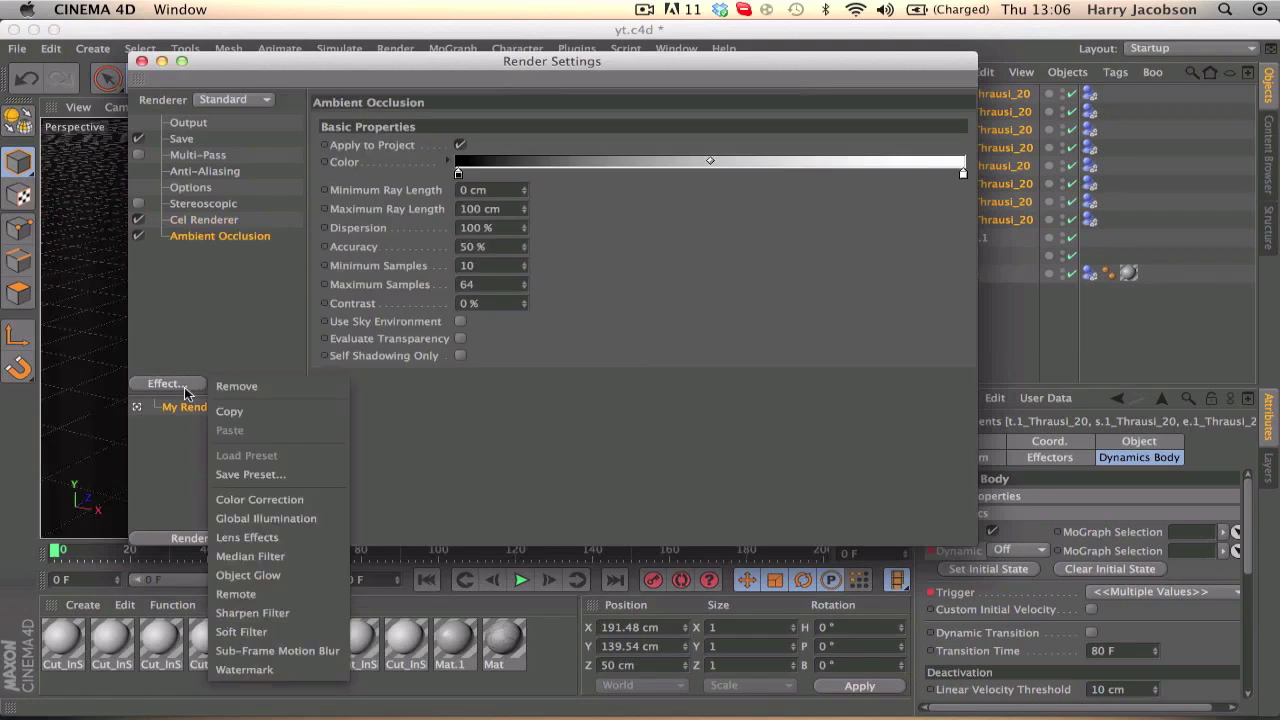
{"action": "left_click", "coordinate": [265, 518]}
{"action": "left_click", "coordinate": [479, 124]}
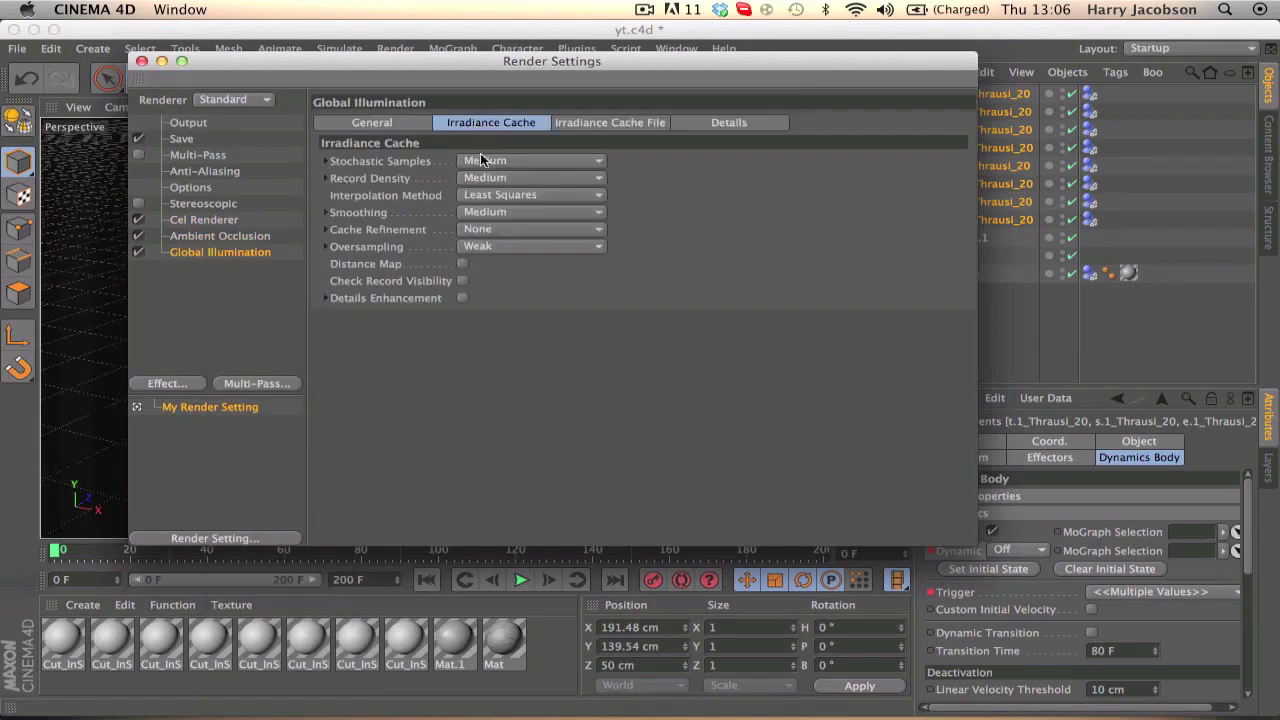
{"action": "left_click", "coordinate": [481, 160]}
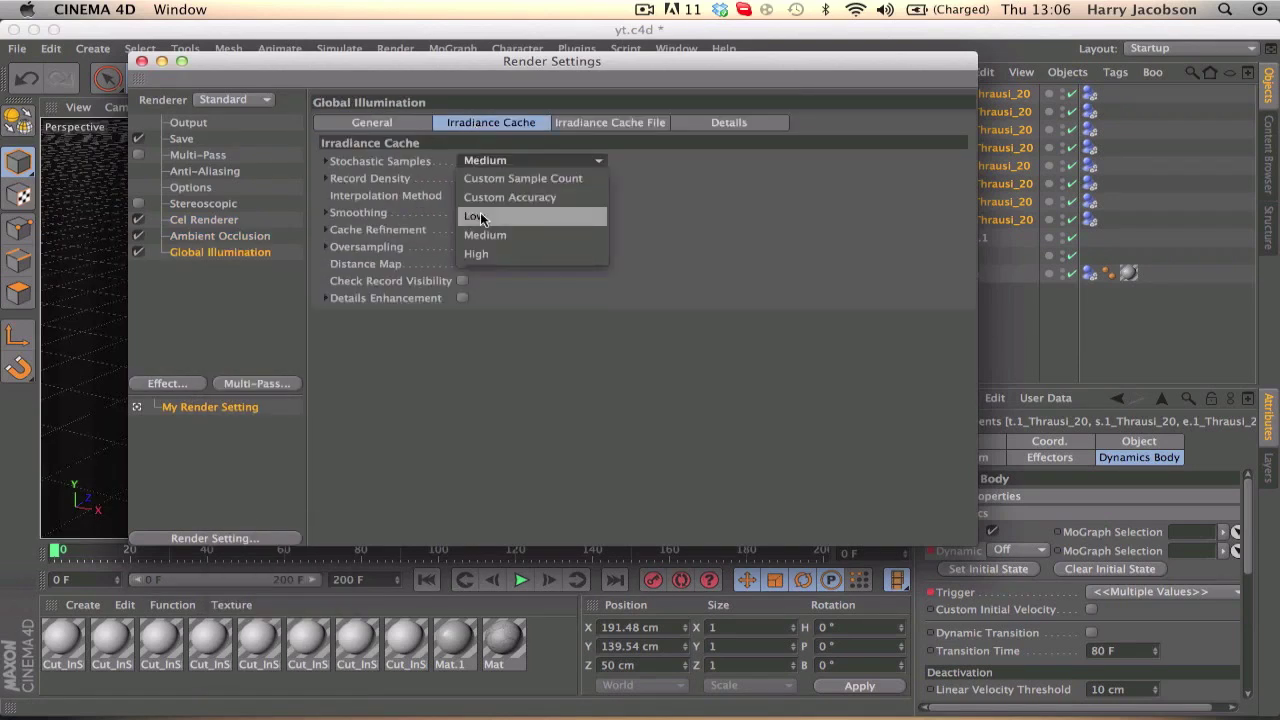
{"action": "left_click", "coordinate": [480, 218]}
{"action": "left_click", "coordinate": [141, 61]}
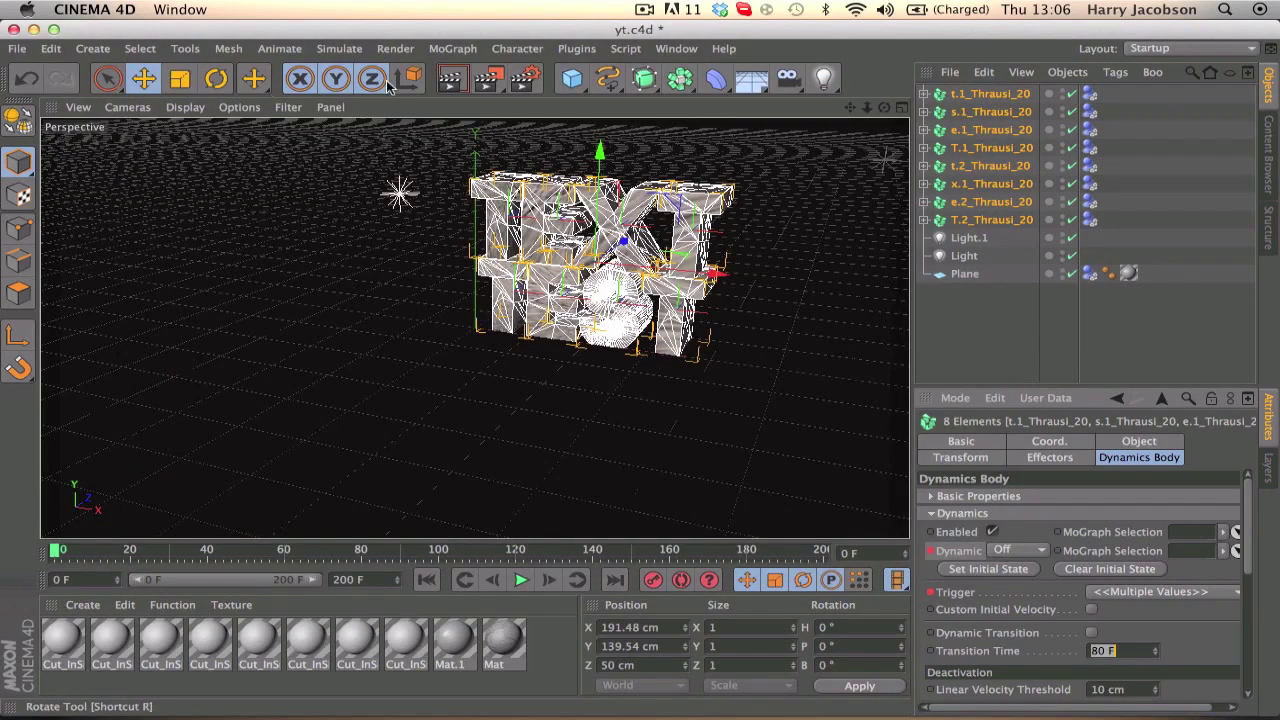
Disable the Global Illumination effect in the render settings and render the view
{"action": "left_click", "coordinate": [524, 78]}
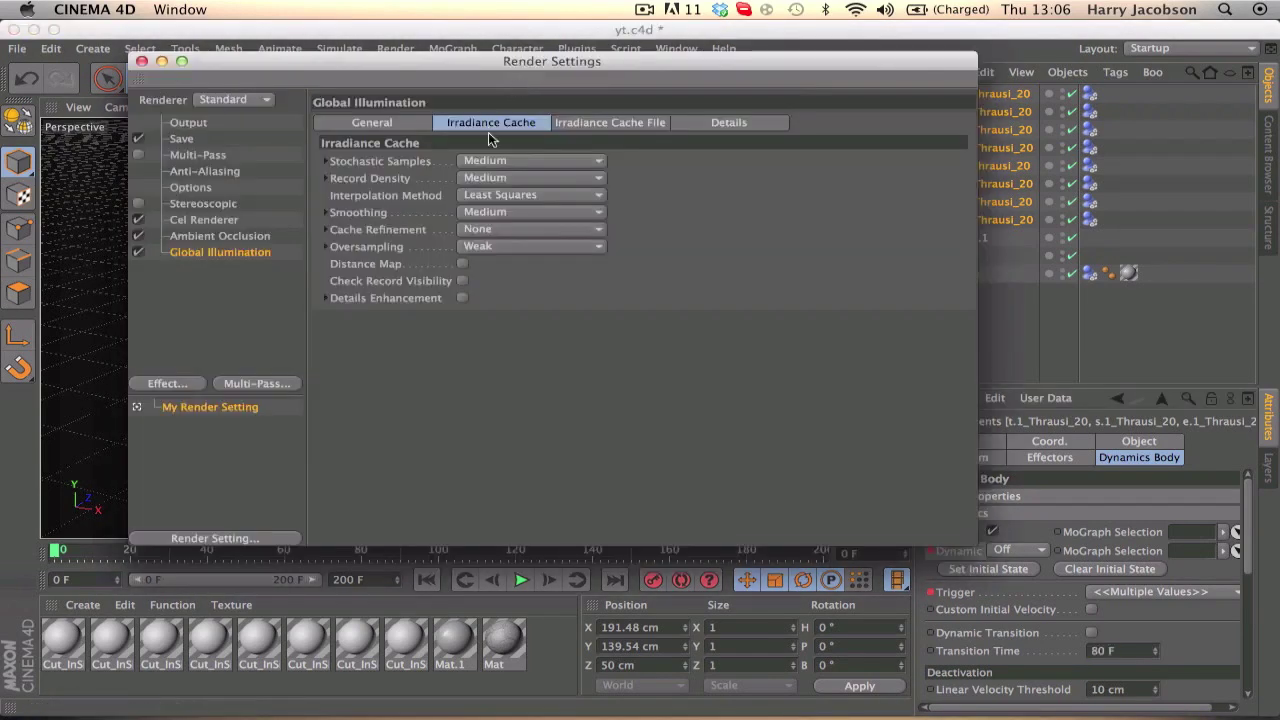
{"action": "left_click", "coordinate": [138, 252]}
{"action": "left_click", "coordinate": [141, 61]}
{"action": "left_click", "coordinate": [456, 84]}
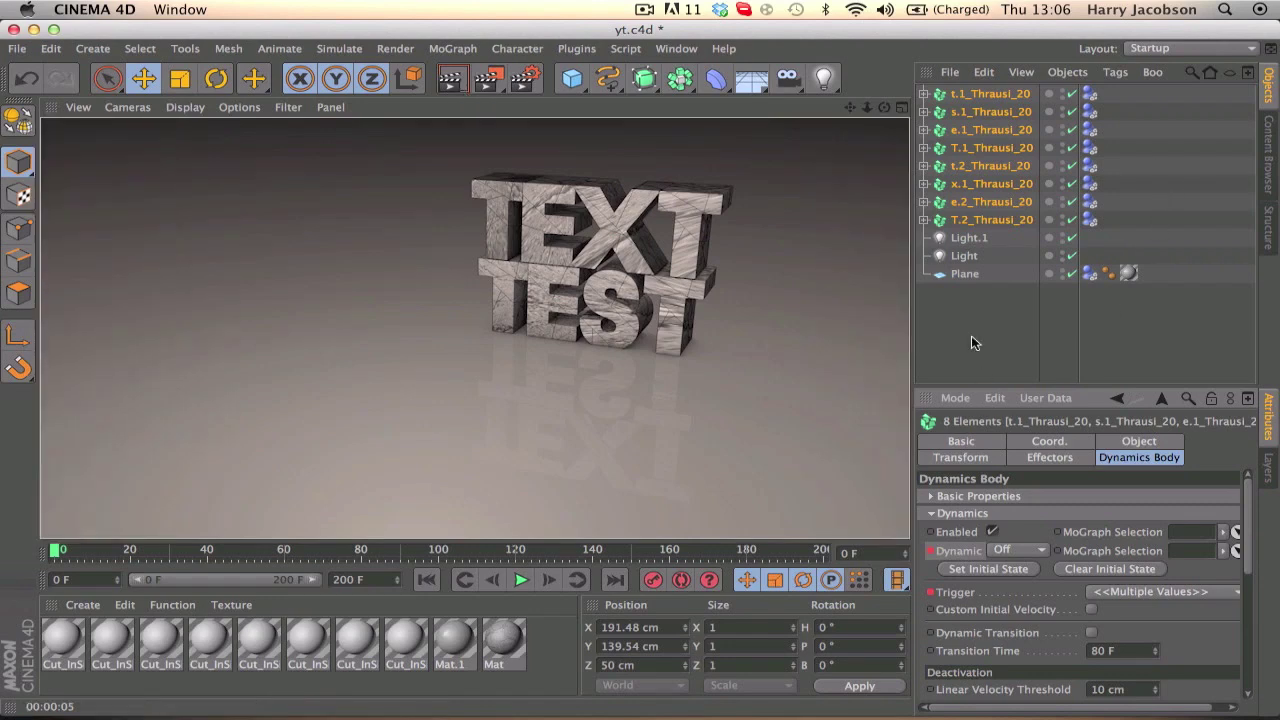
Save the project and render the view with all objects deselected
{"action": "key", "text": "super+s"}
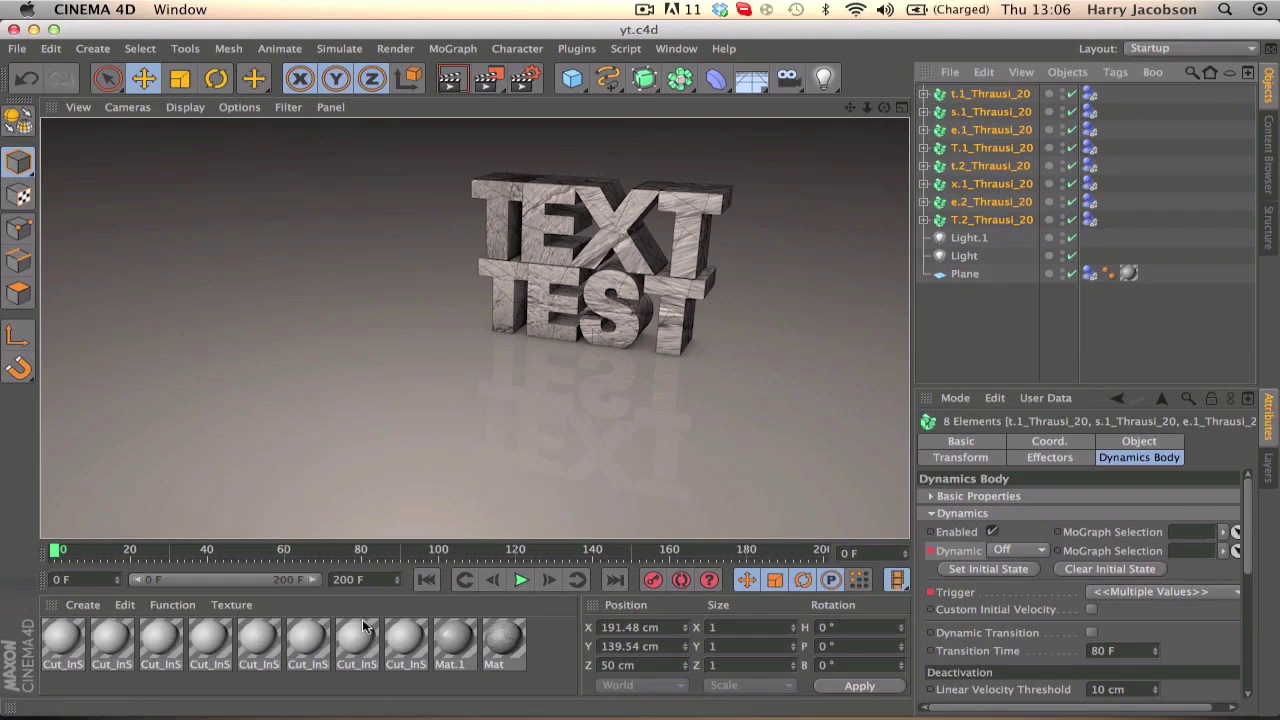
{"action": "left_click", "coordinate": [557, 647]}
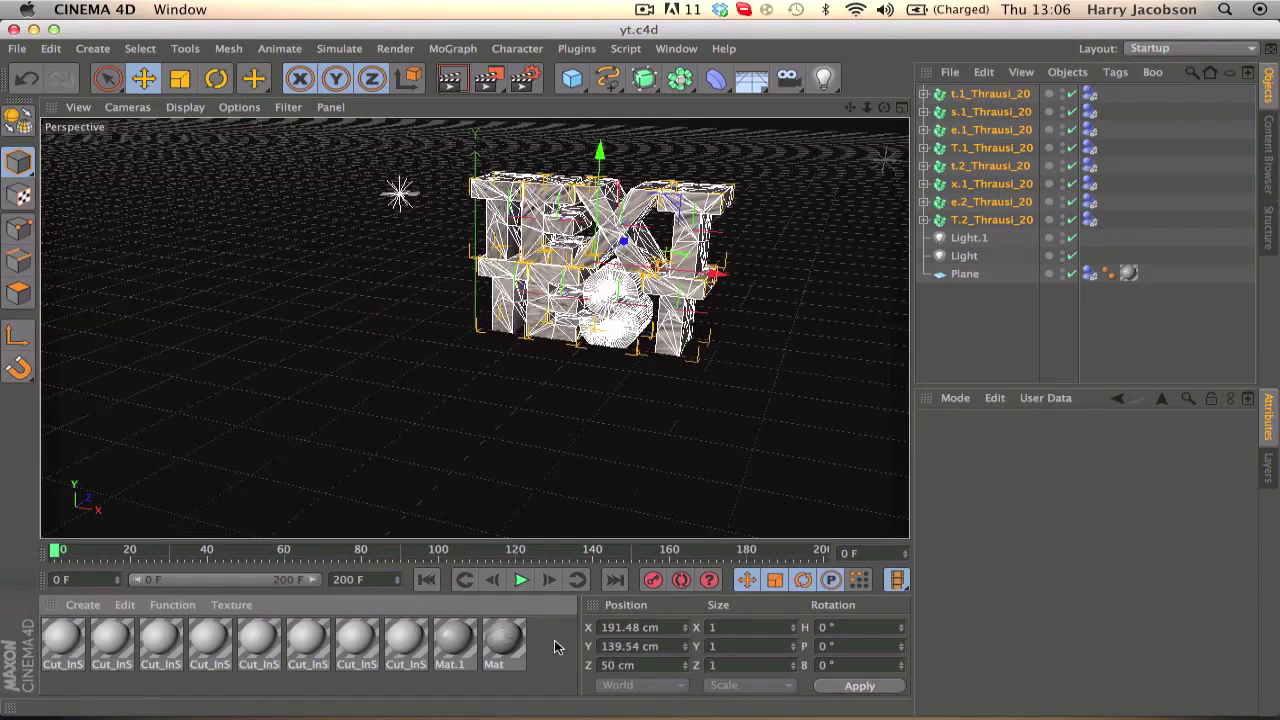
{"action": "left_click", "coordinate": [992, 354]}
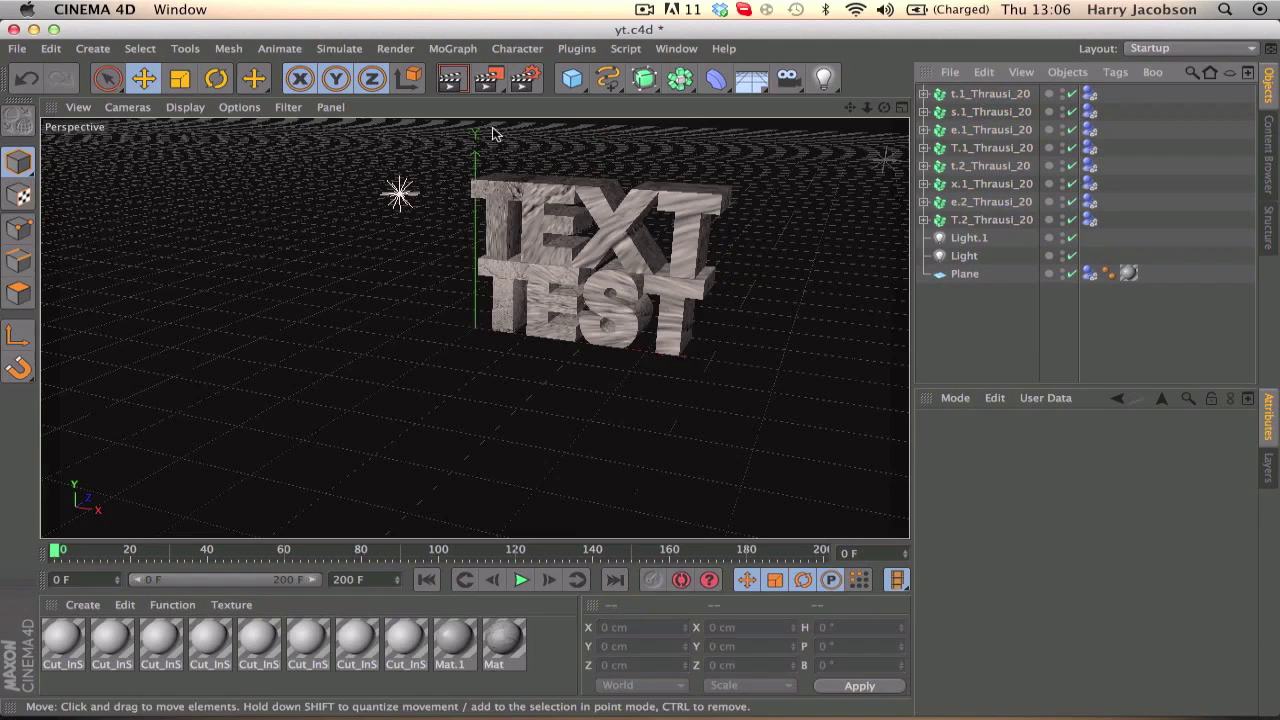
{"action": "left_click", "coordinate": [450, 87]}
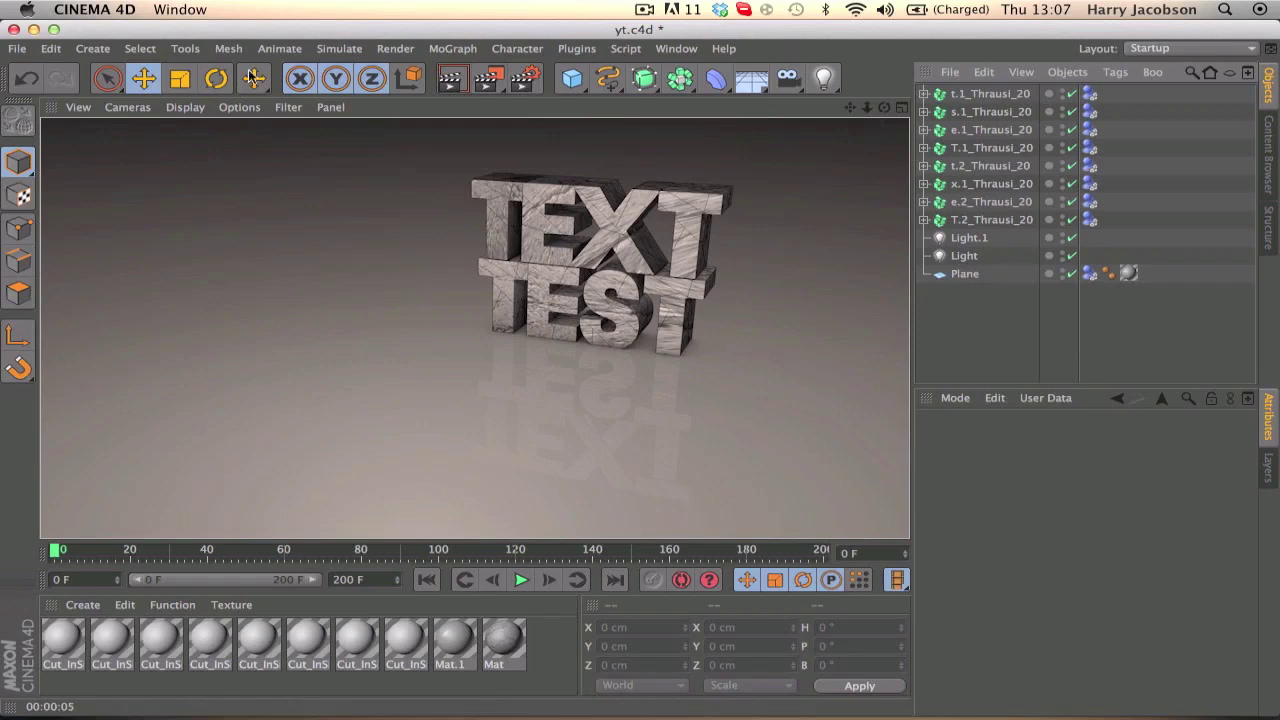
Close the yt.c4d project, saving its changes
{"action": "left_click", "coordinate": [14, 29]}
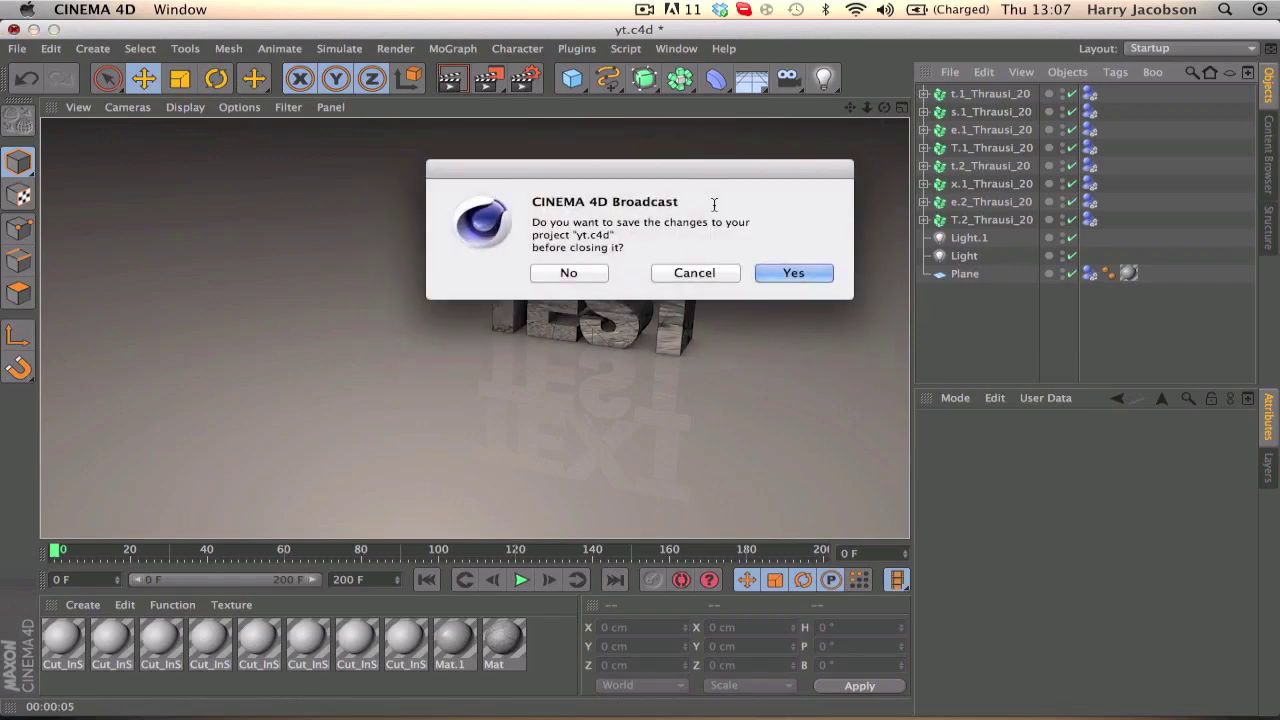
{"action": "left_click", "coordinate": [772, 277]}
{"action": "left_click", "coordinate": [13, 29]}
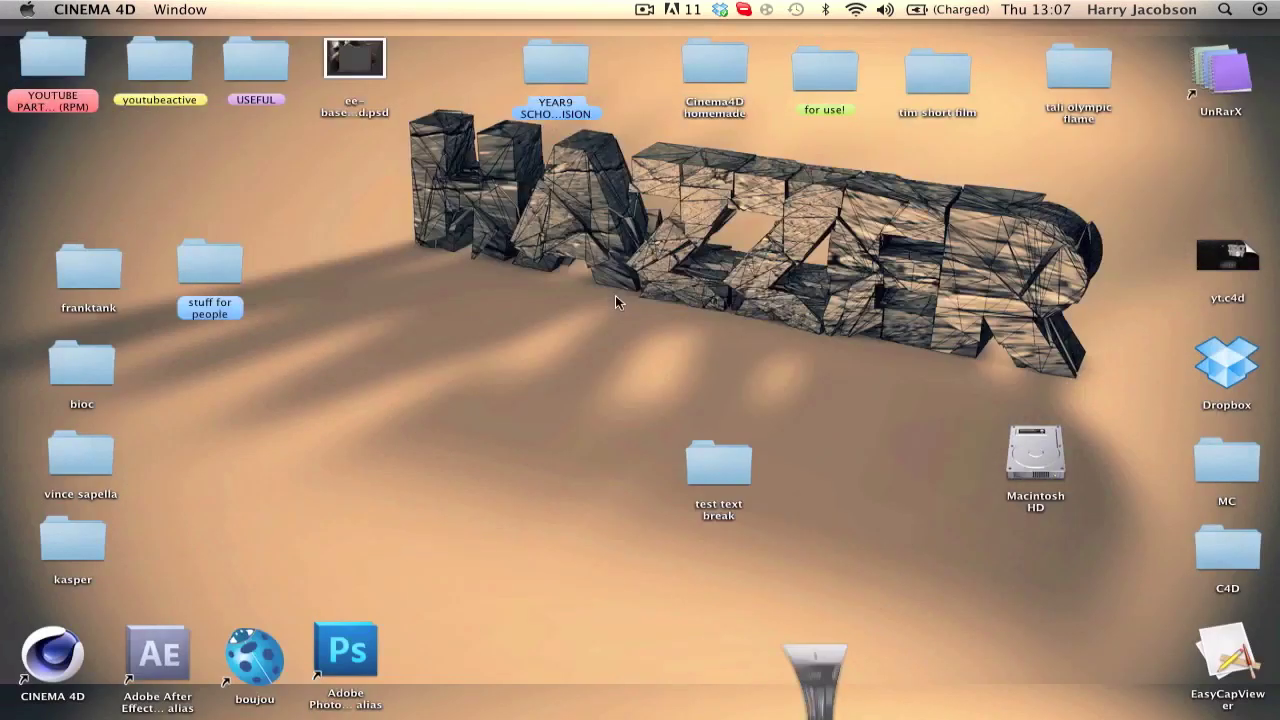
Open experimentalbreaksimple.c4d from the desktop's "test text break" folder in CINEMA 4D and render its view
{"action": "double_click", "coordinate": [708, 466]}
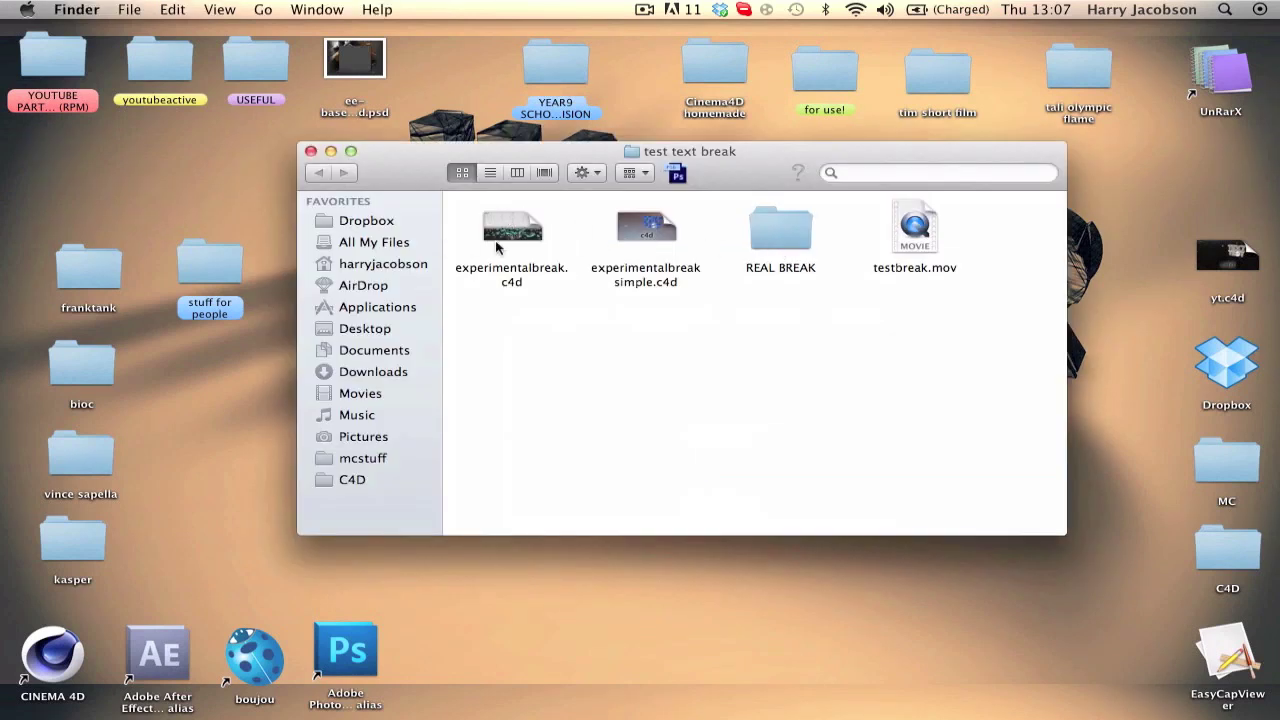
{"action": "double_click", "coordinate": [650, 233]}
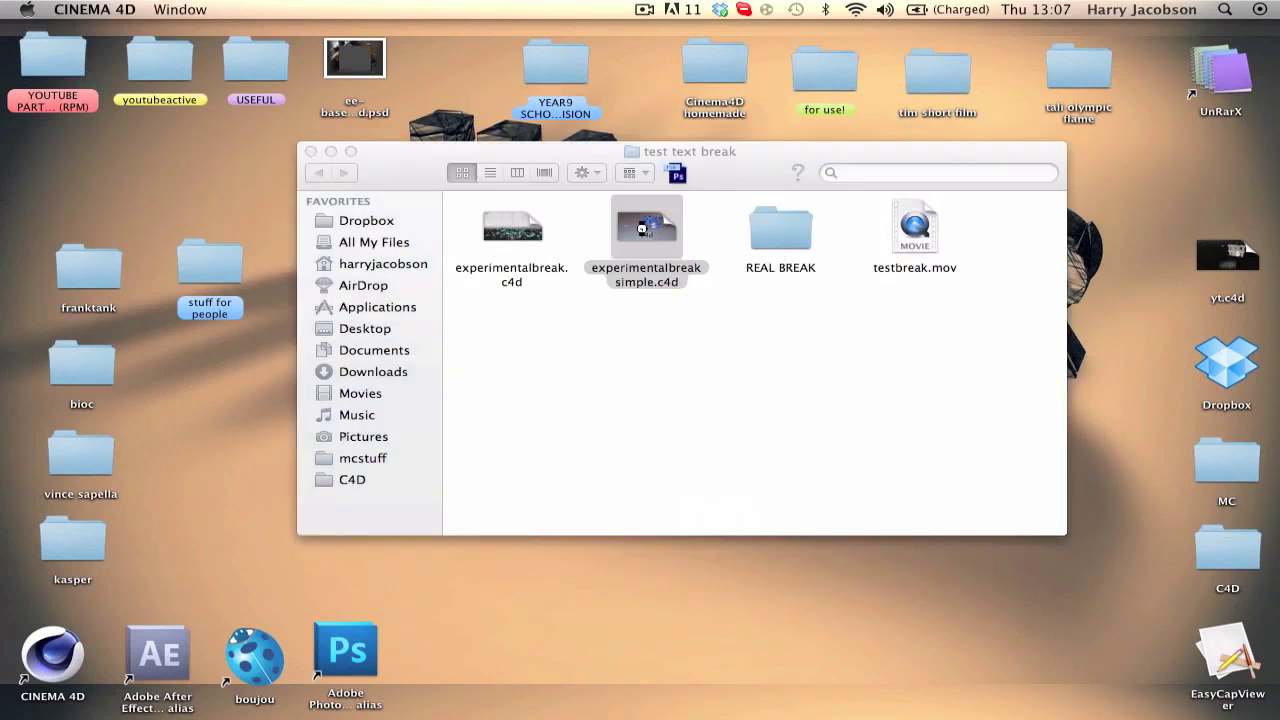
{"action": "mouse_move", "coordinate": [693, 690]}
{"action": "left_click", "coordinate": [808, 685]}
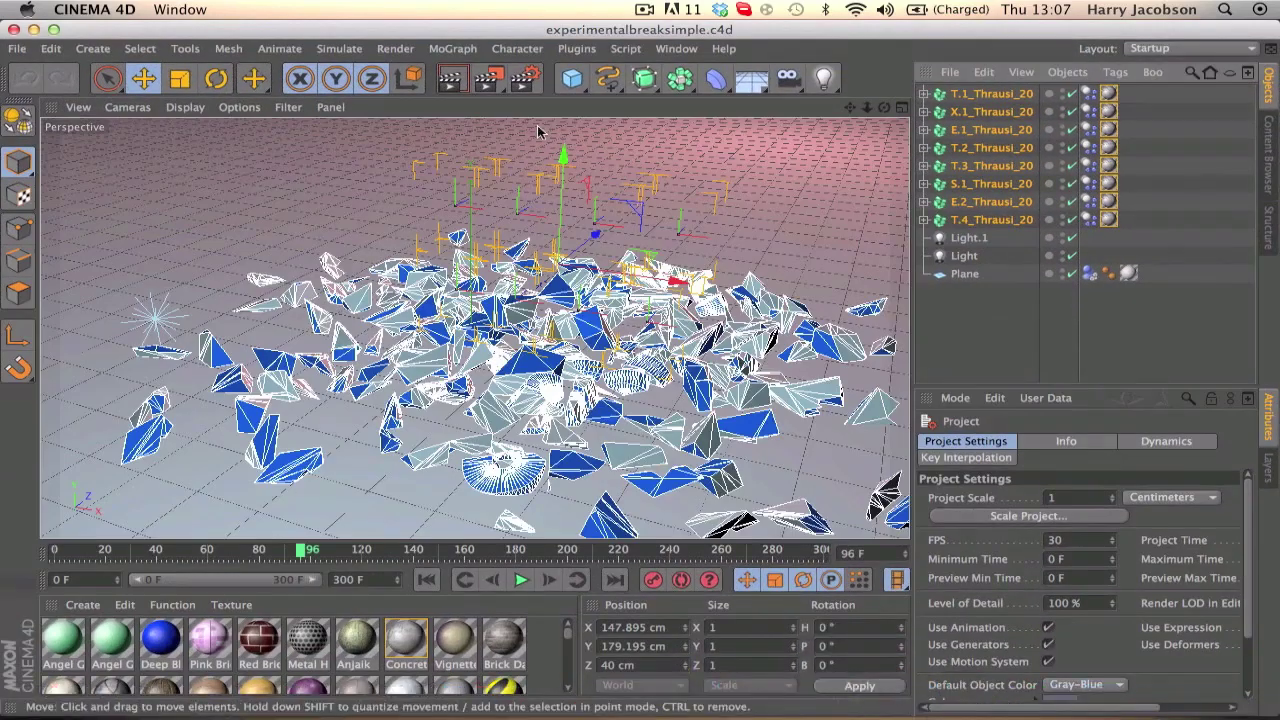
{"action": "left_click", "coordinate": [451, 78]}
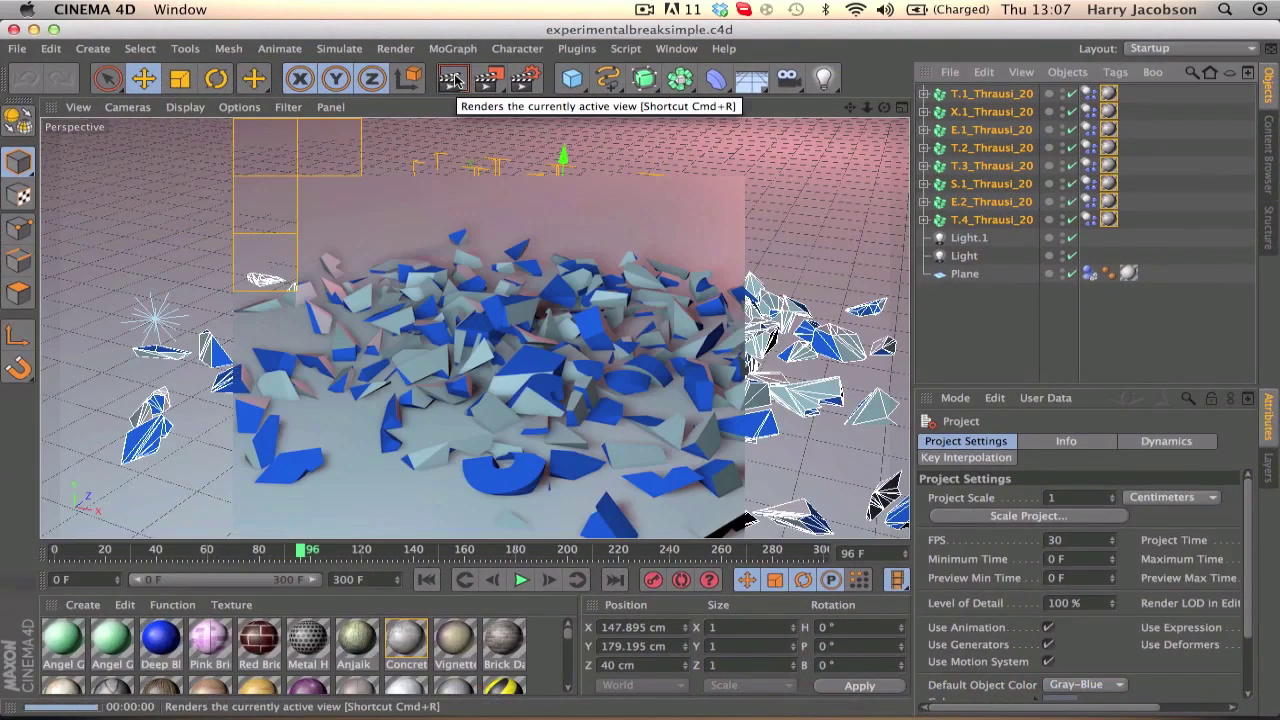
Play the shatter animation briefly, return to frame 0 and render the view of the intact text
{"action": "left_click", "coordinate": [520, 580]}
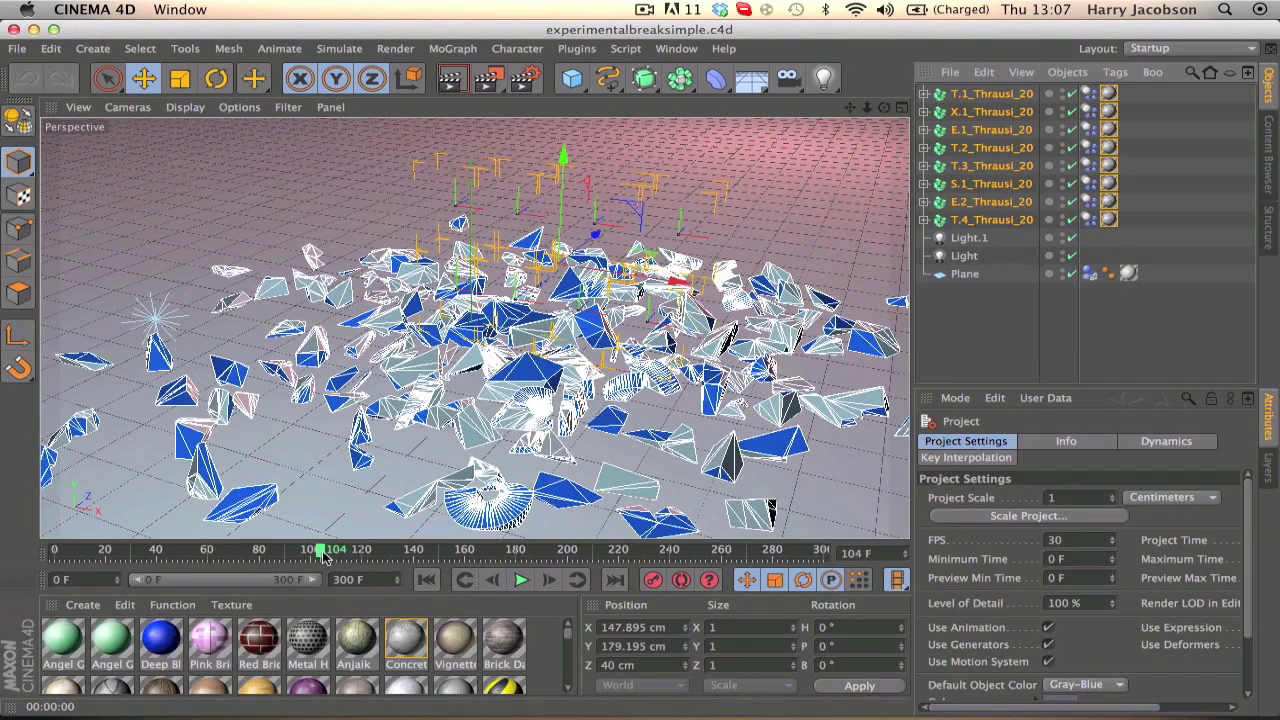
{"action": "left_click", "coordinate": [426, 580]}
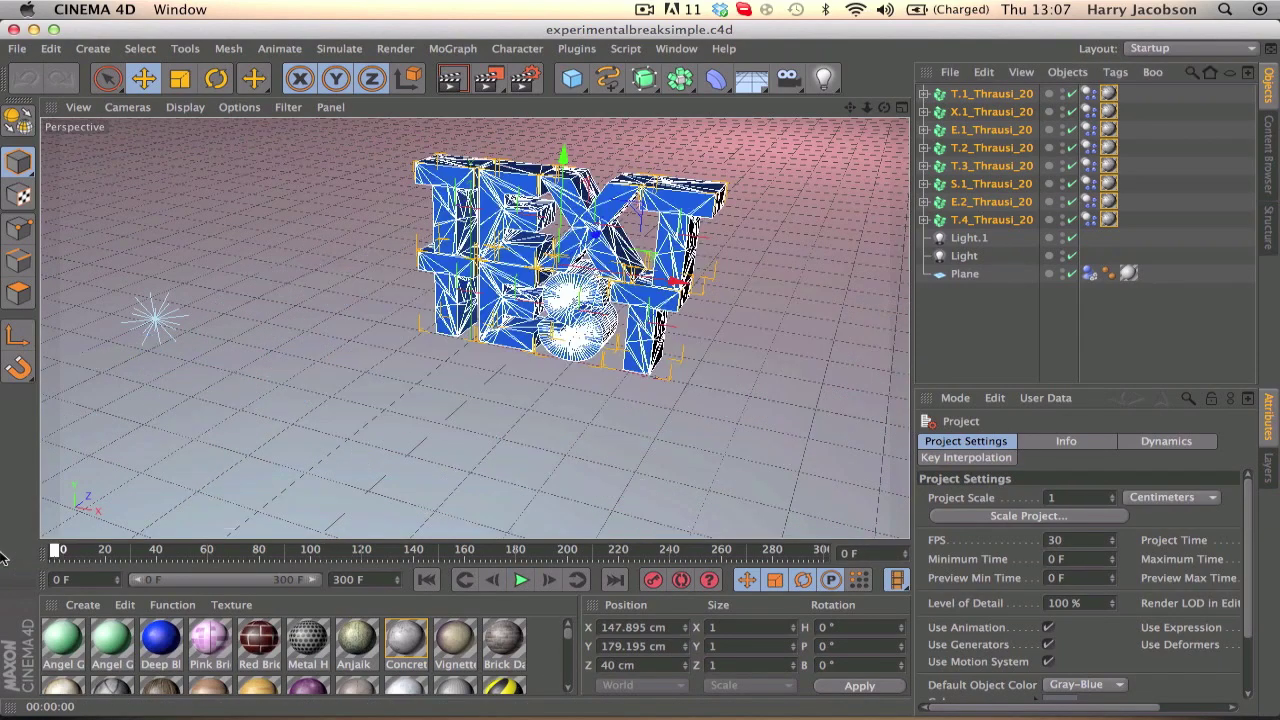
{"action": "left_click", "coordinate": [452, 82]}
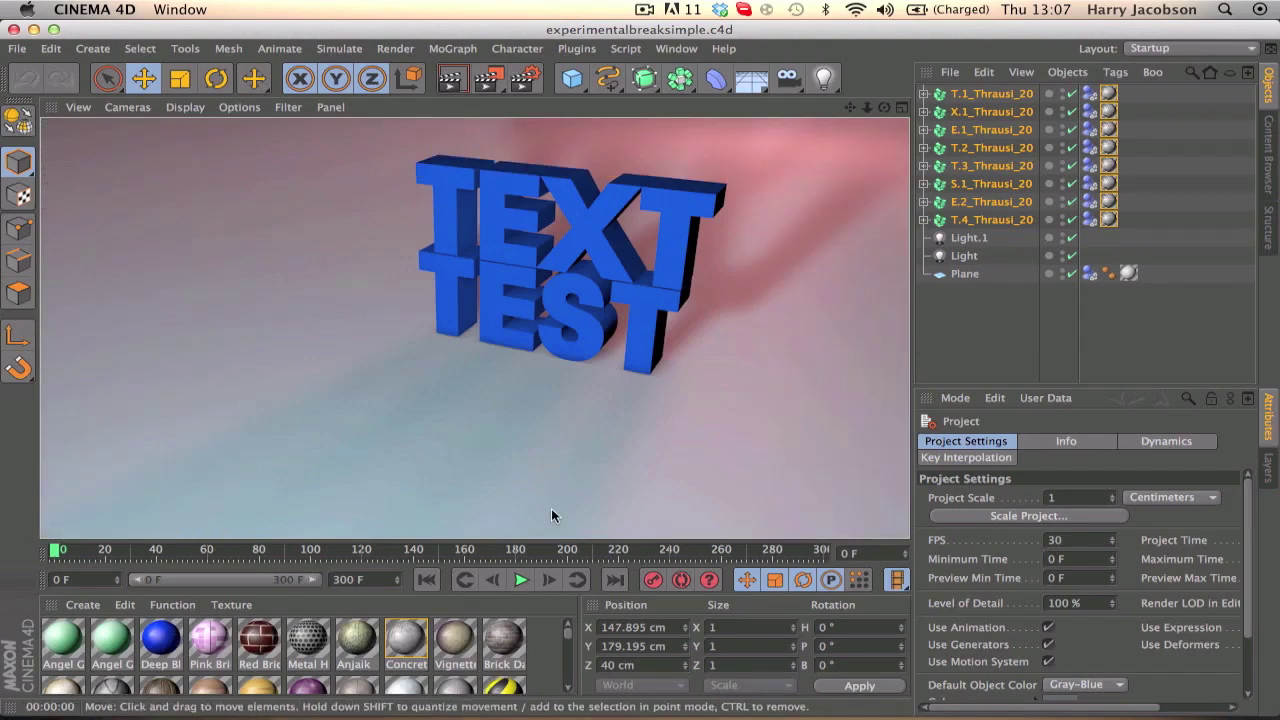
Play the text's shatter animation from the start to about frame 187, stop it and return to frame 0
{"action": "left_click", "coordinate": [520, 581]}
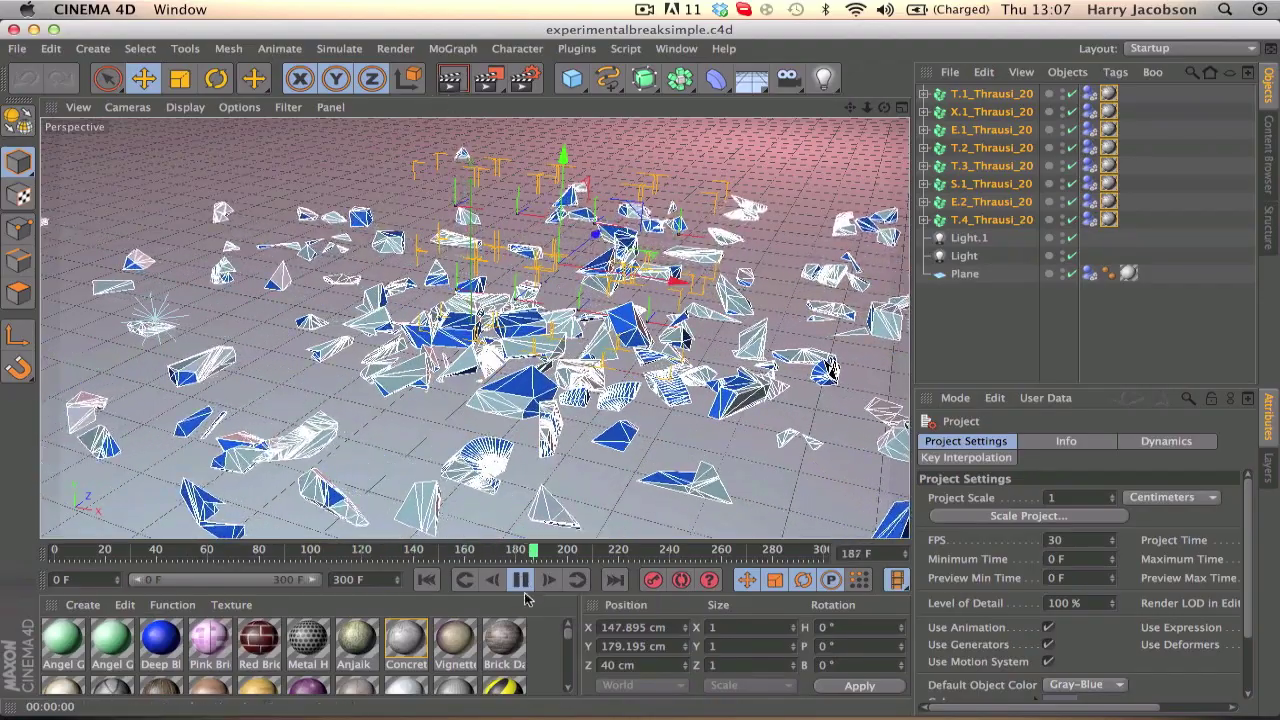
{"action": "left_click", "coordinate": [521, 582]}
{"action": "left_click", "coordinate": [426, 580]}
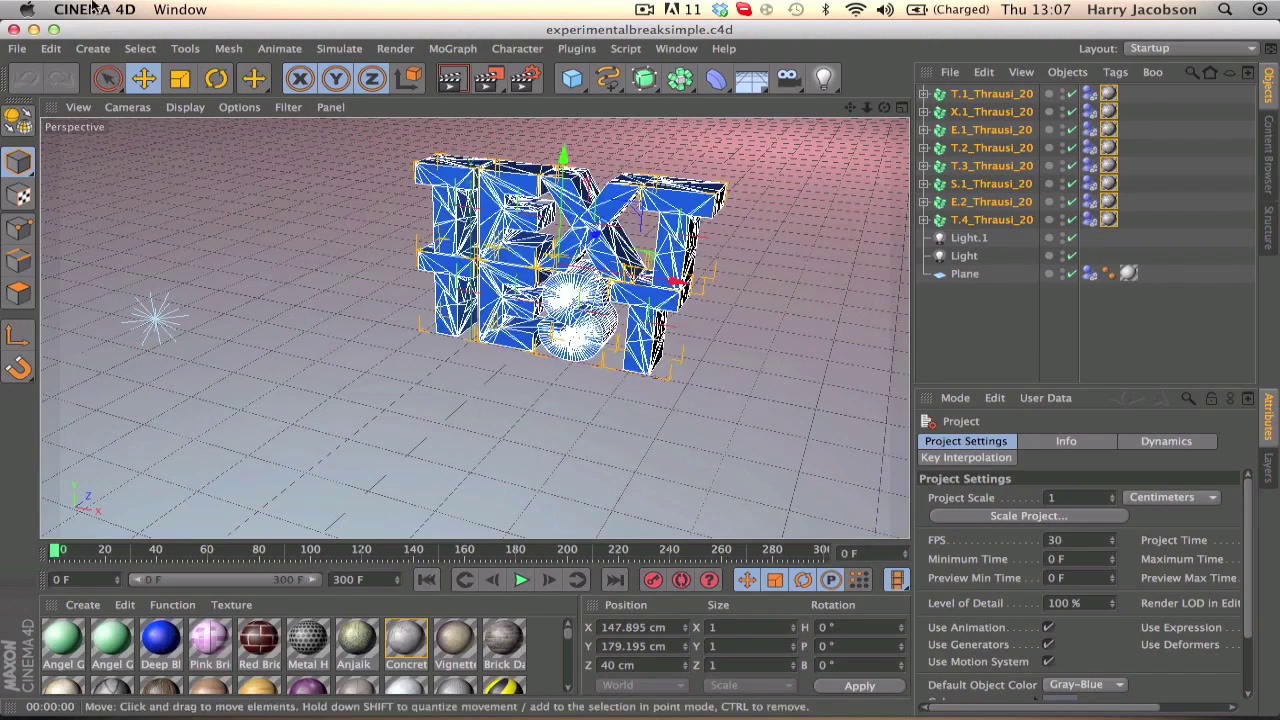
Close the experimentalbreaksimple.c4d project, minimize the remaining empty project window and deselect the folder on the desktop
{"action": "left_click", "coordinate": [13, 29]}
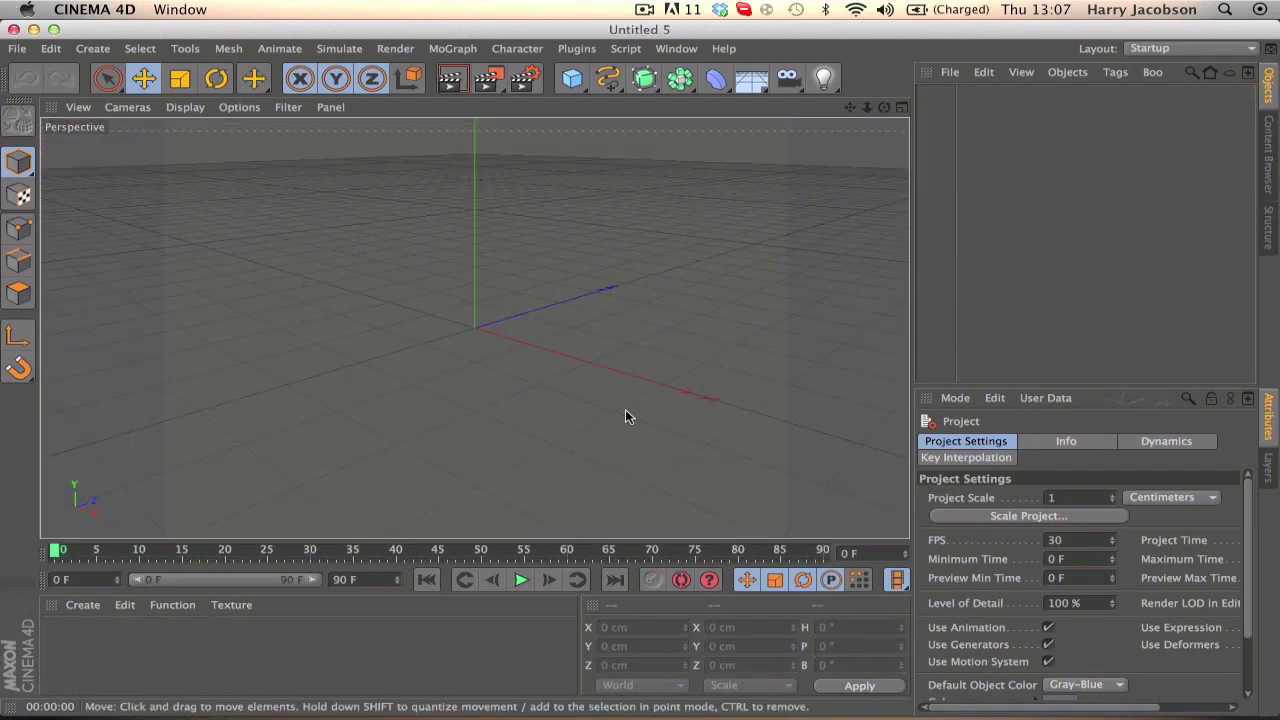
{"action": "left_click", "coordinate": [31, 29]}
{"action": "left_click", "coordinate": [308, 151]}
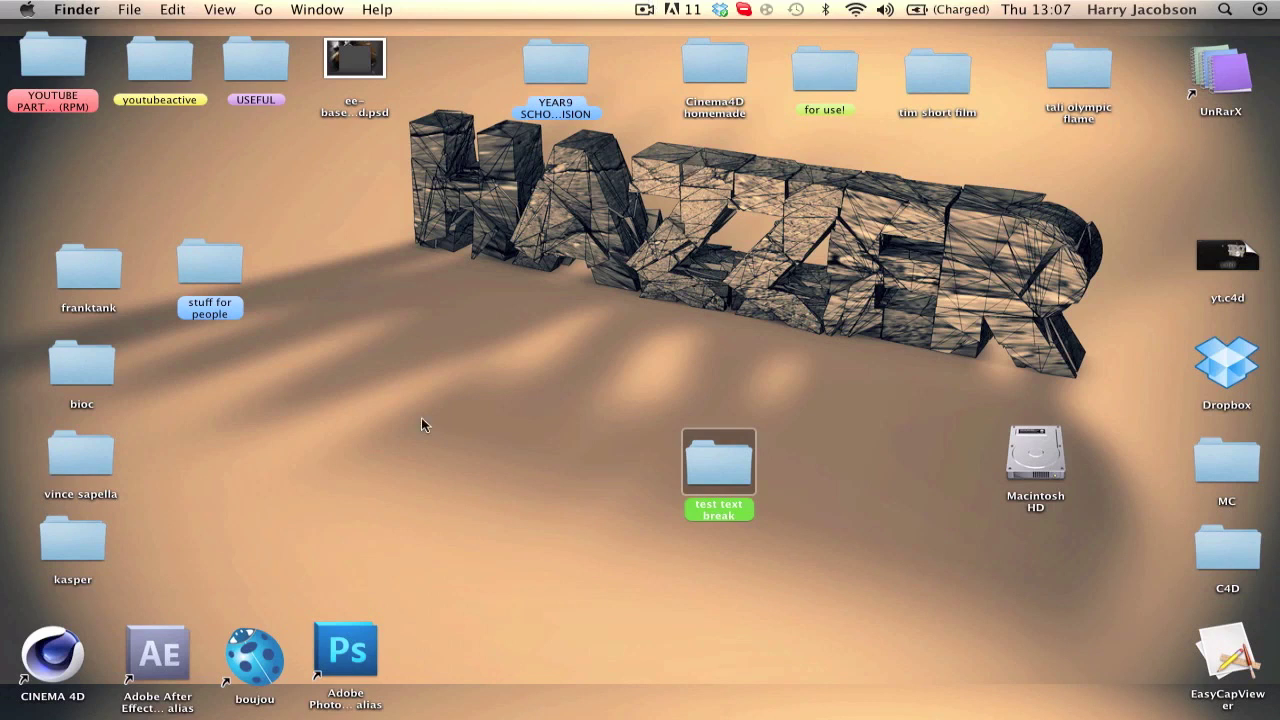
{"action": "left_click", "coordinate": [614, 293]}
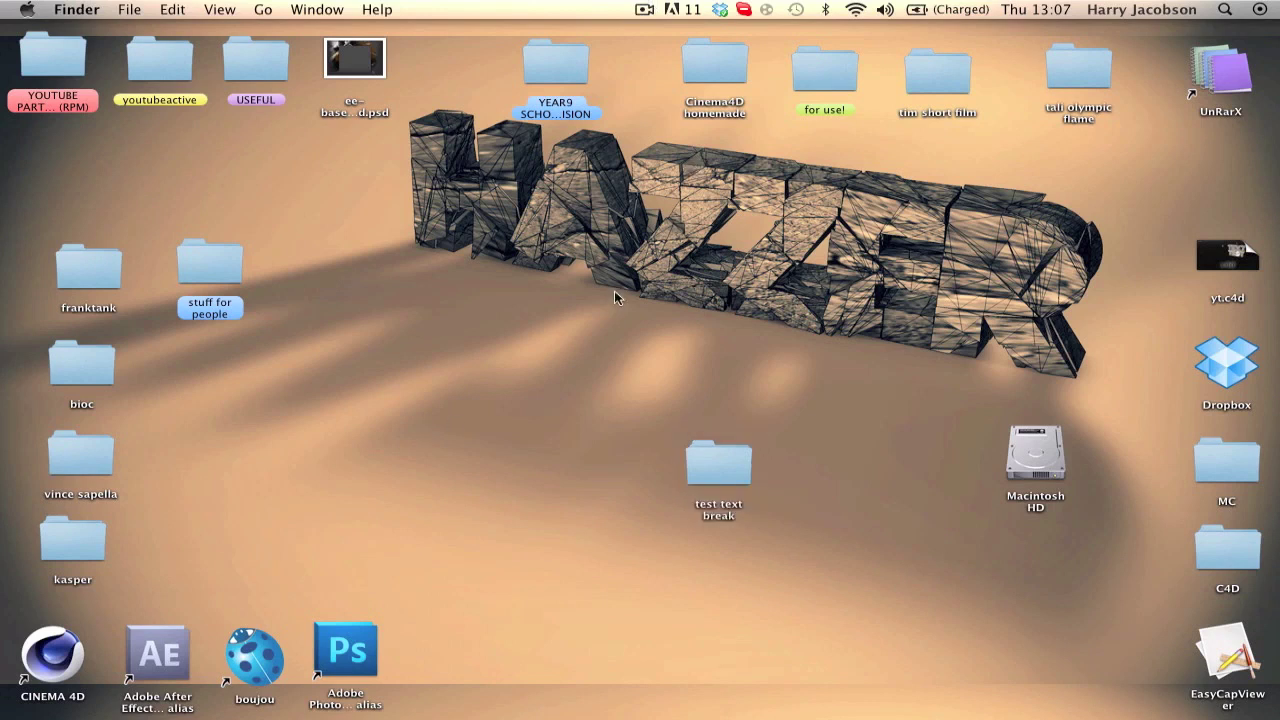